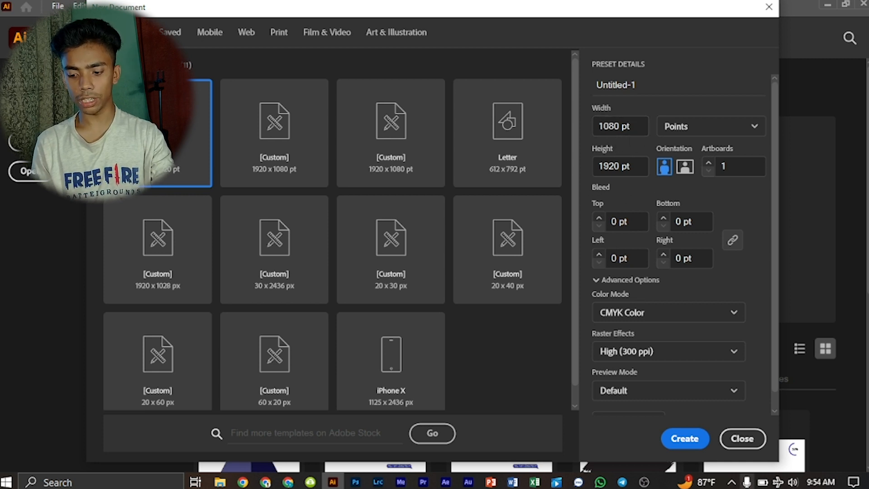
Step: Create a 1080 x 1920 pt CMYK document and draw a wide rectangle across the artboard's upper half
{"action": "left_click", "coordinate": [685, 439]}
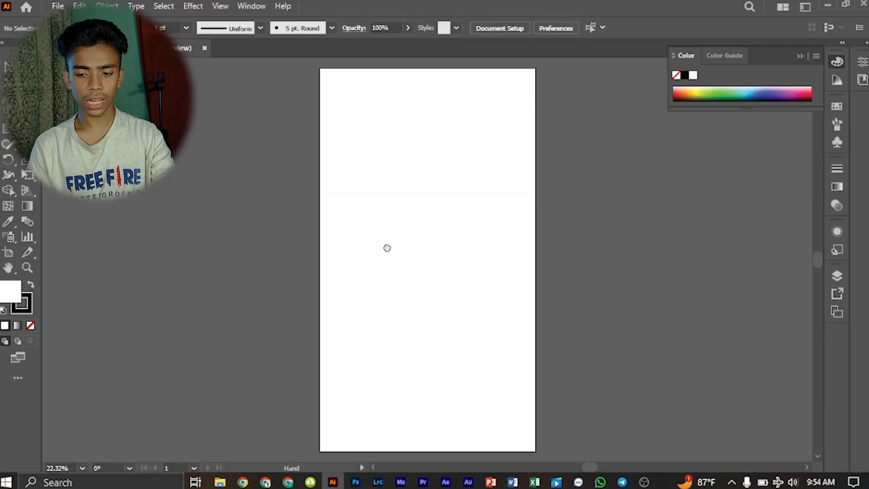
{"action": "mouse_move", "coordinate": [387, 249]}
{"action": "left_mouse_down"}
{"action": "mouse_move", "coordinate": [355, 252]}
{"action": "mouse_move", "coordinate": [372, 245]}
{"action": "left_mouse_up"}
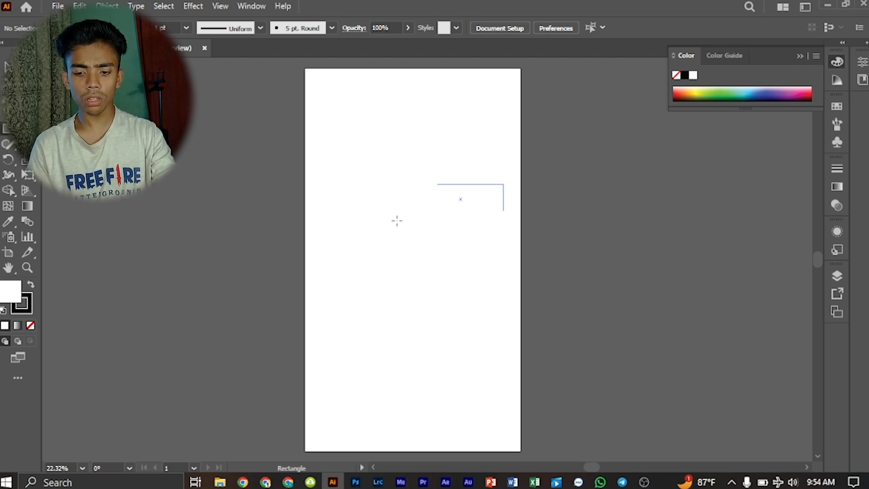
{"action": "left_click_drag", "start_coordinate": [398, 220], "coordinate": [333, 220]}
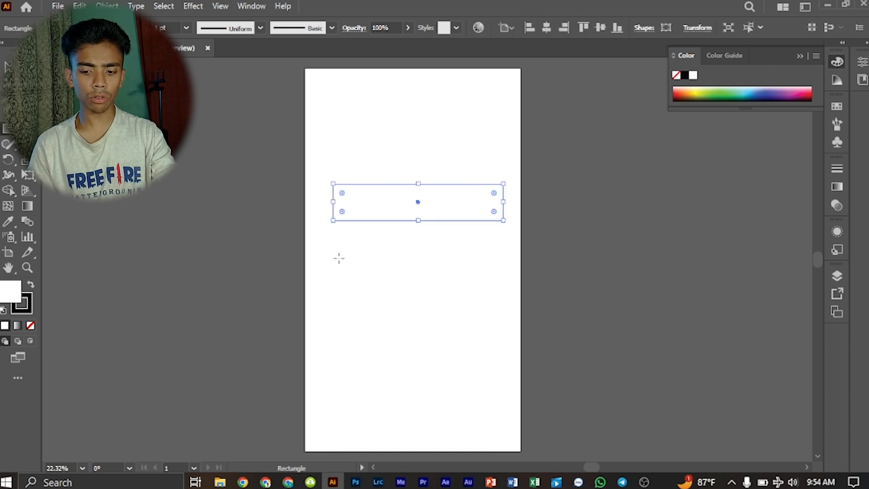
Step: Fill the rectangle with purple #73068E
{"action": "double_click", "coordinate": [12, 300]}
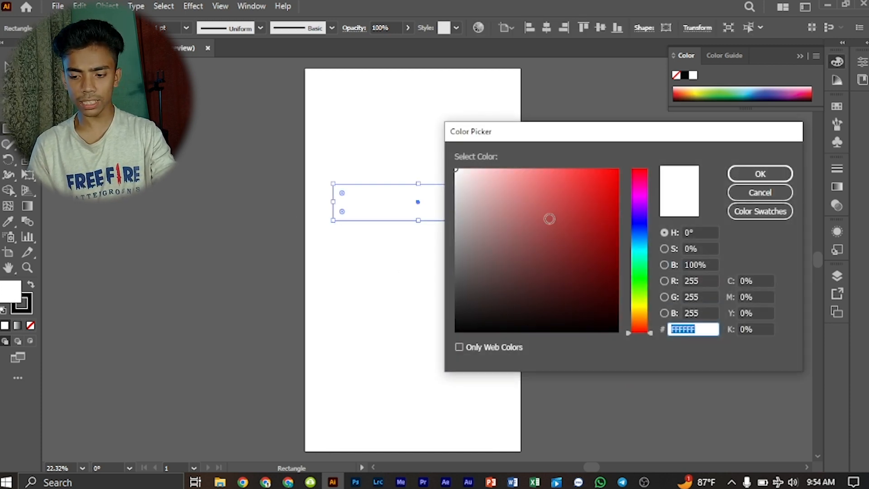
{"action": "left_click_drag", "start_coordinate": [640, 236], "coordinate": [638, 201]}
{"action": "left_click", "coordinate": [603, 235]}
{"action": "left_click", "coordinate": [612, 241]}
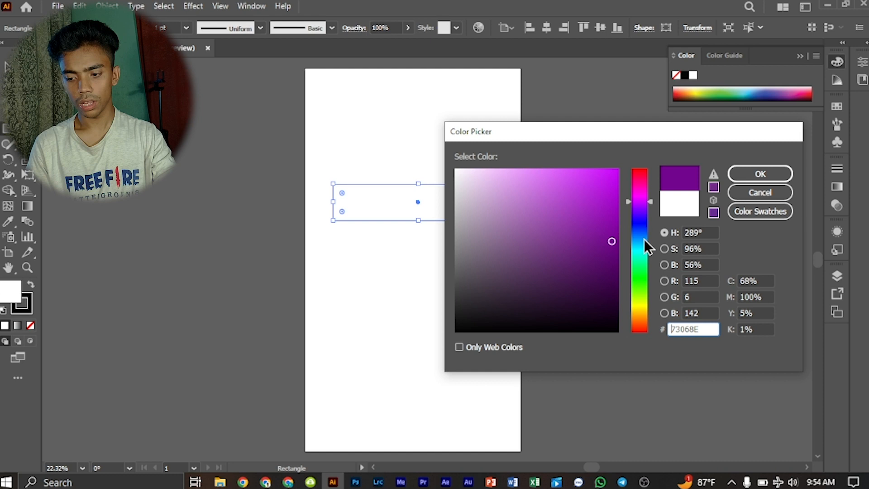
{"action": "left_click", "coordinate": [756, 177]}
Step: Round all four corners of the purple rectangle to about 83.5 pt, giving it fully rounded ends
{"action": "key", "text": "ctrl+equal"}
{"action": "key", "text": "ctrl+equal"}
{"action": "key", "text": "ctrl+equal"}
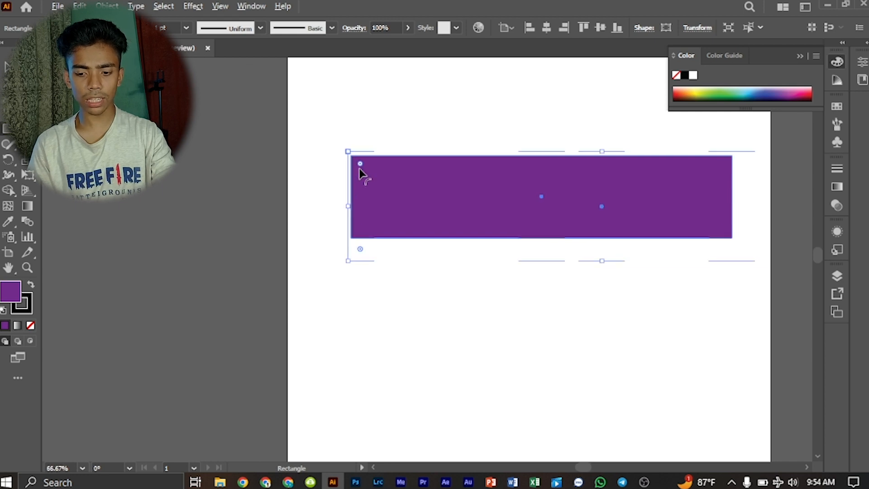
{"action": "key", "text": "ctrl+equal"}
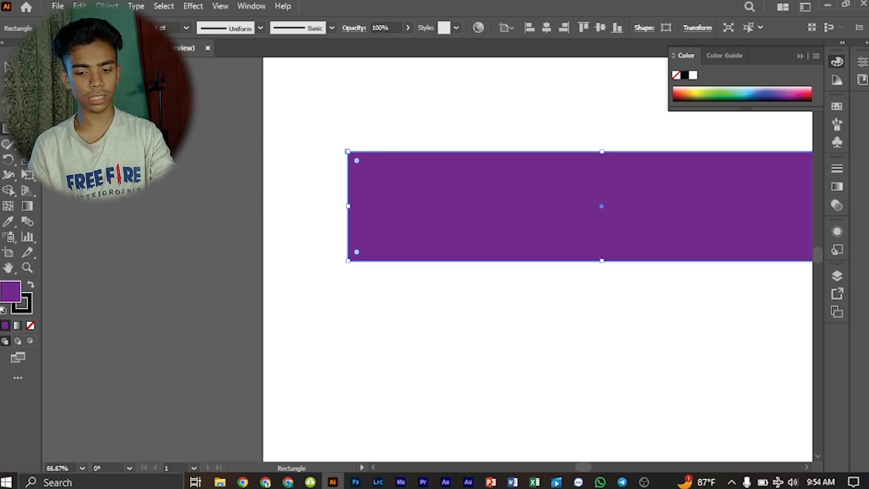
{"action": "key", "text": "a"}
{"action": "left_click_drag", "start_coordinate": [356, 161], "coordinate": [427, 192]}
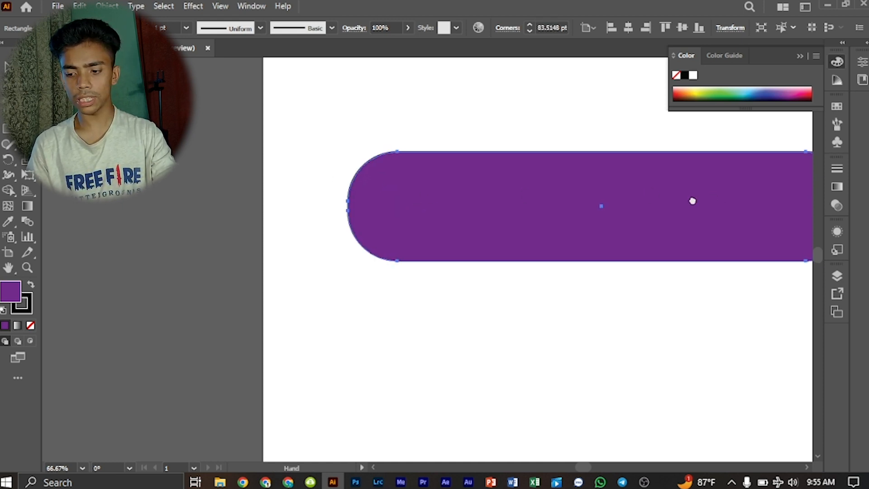
{"action": "left_click_drag", "start_coordinate": [693, 200], "coordinate": [512, 204]}
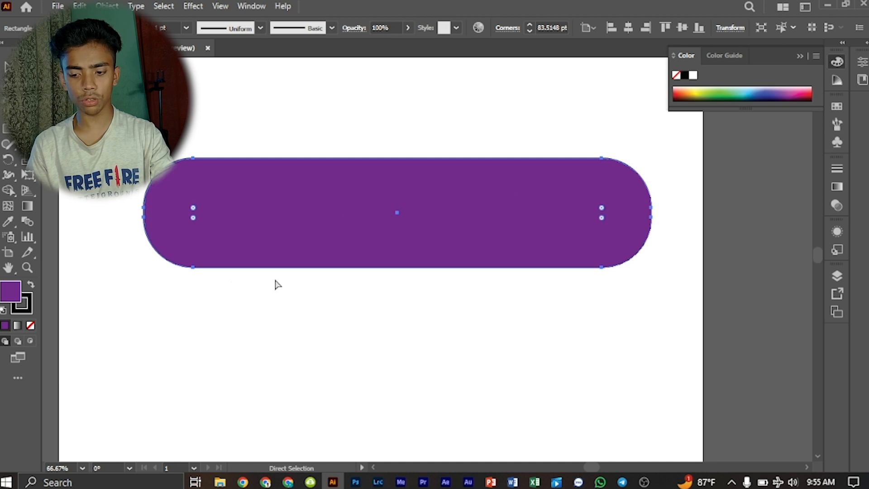
{"action": "left_click_drag", "start_coordinate": [284, 216], "coordinate": [386, 233]}
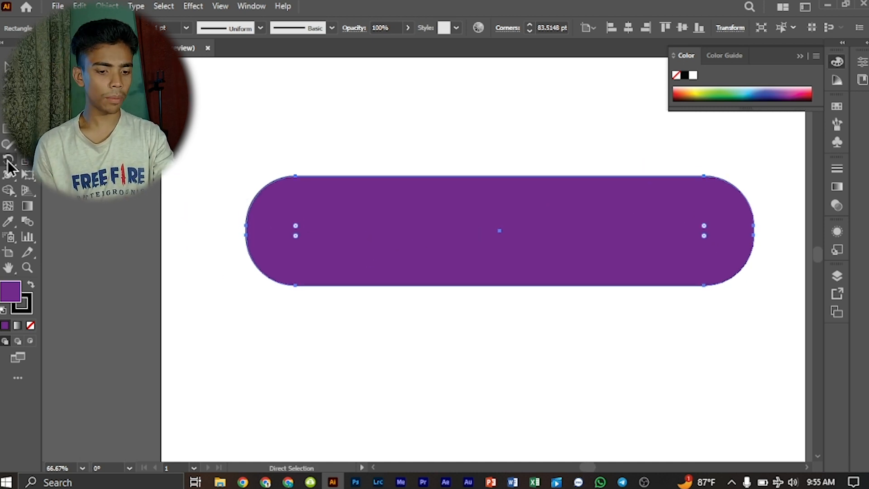
Step: Move the rounded purple bar rightward to free space beside its left end for a tail
{"action": "left_click", "coordinate": [9, 163]}
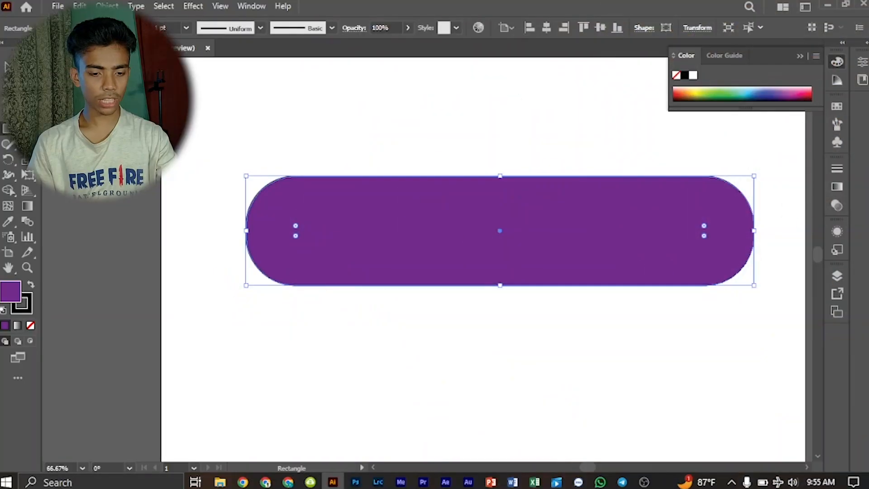
{"action": "left_click", "coordinate": [6, 67]}
{"action": "left_click_drag", "start_coordinate": [327, 250], "coordinate": [426, 257]}
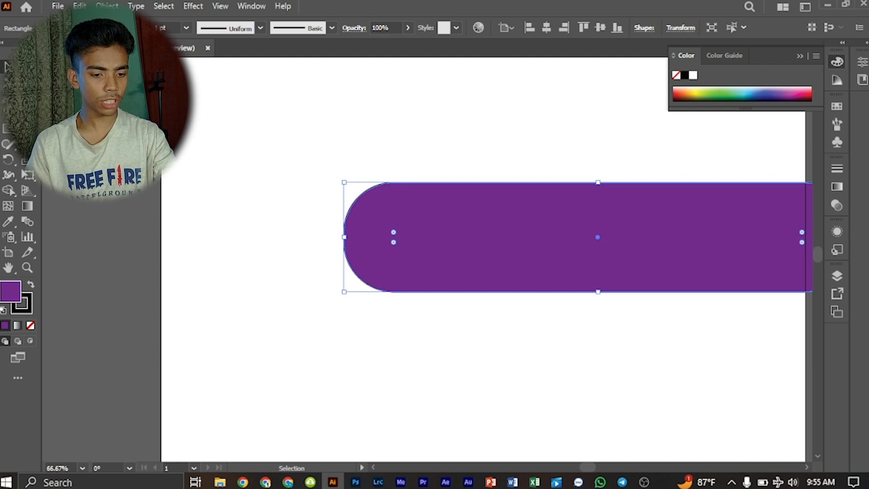
{"action": "key", "text": "p"}
{"action": "left_click", "coordinate": [232, 322]}
{"action": "left_click_drag", "start_coordinate": [372, 234], "coordinate": [385, 190]}
{"action": "left_click", "coordinate": [418, 250]}
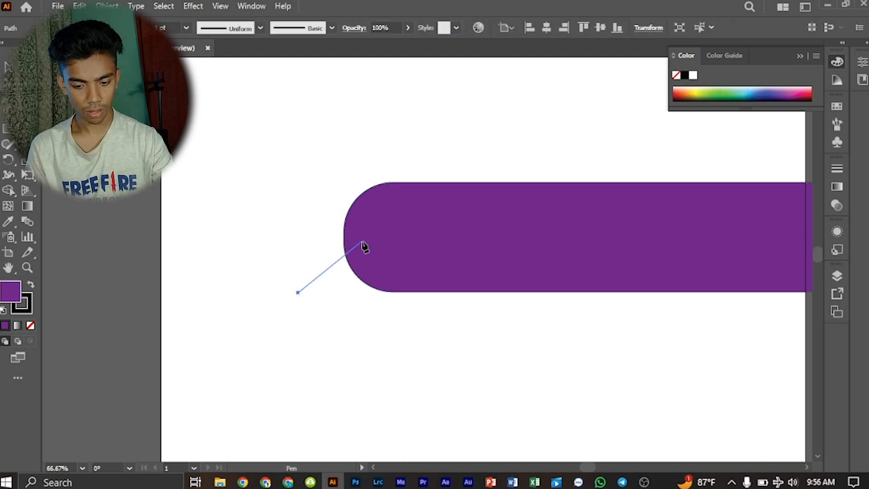
Step: Draw a closed, curved pointed tail with the Pen tool and place it over the bar's lower-left end
{"action": "left_click_drag", "start_coordinate": [362, 240], "coordinate": [379, 190]}
{"action": "left_click", "coordinate": [414, 267]}
{"action": "left_click", "coordinate": [297, 292]}
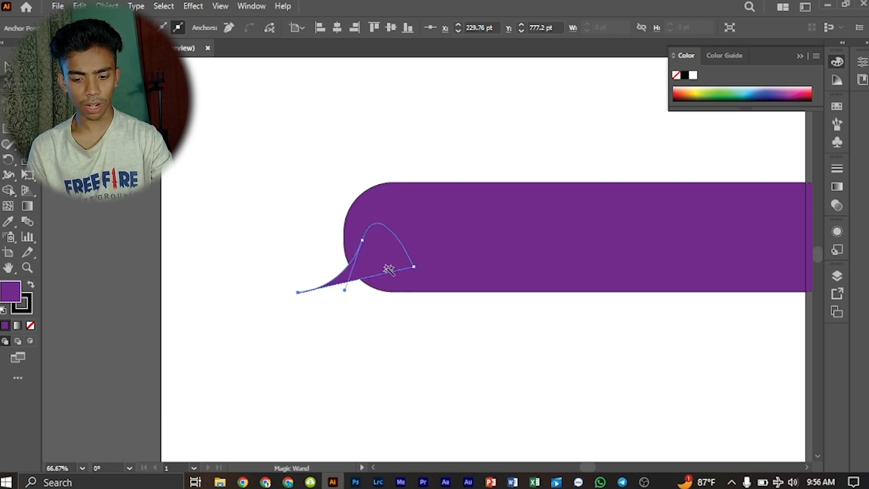
{"action": "key", "text": "v"}
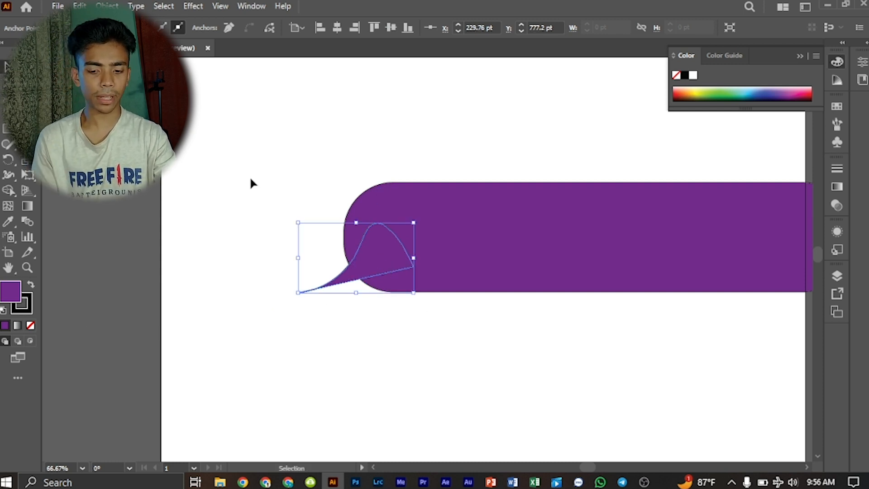
{"action": "mouse_move", "coordinate": [369, 265]}
{"action": "left_mouse_down"}
{"action": "mouse_move", "coordinate": [350, 274]}
{"action": "mouse_move", "coordinate": [363, 275]}
{"action": "left_mouse_up"}
Step: Merge the tail and the rounded bar into one speech bubble with the Shape Builder tool
{"action": "left_click_drag", "start_coordinate": [258, 145], "coordinate": [518, 277]}
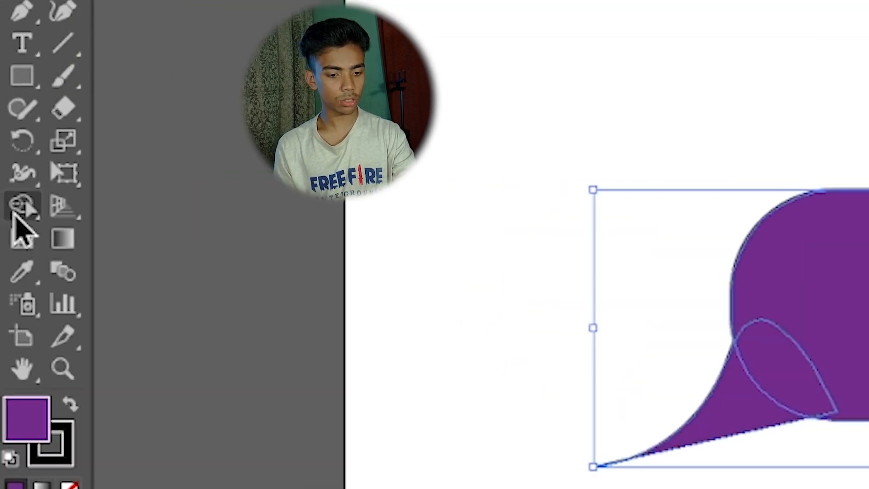
{"action": "left_click", "coordinate": [15, 214]}
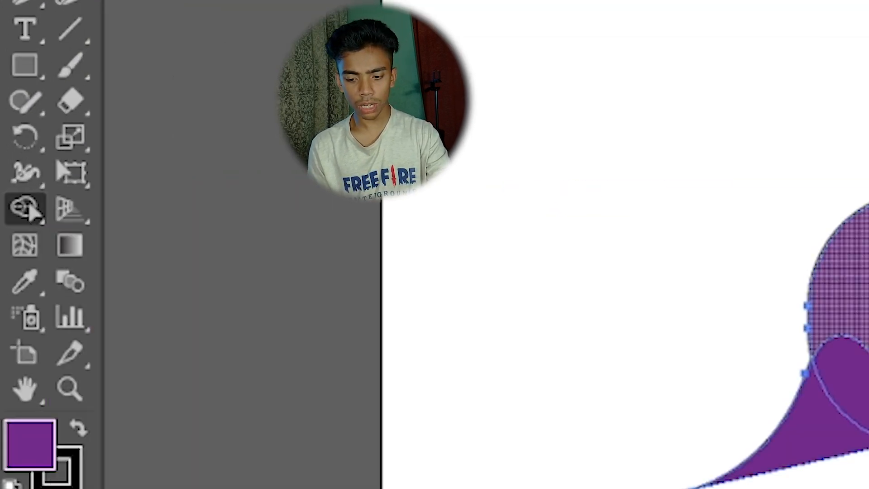
{"action": "left_click_drag", "start_coordinate": [480, 233], "coordinate": [359, 287]}
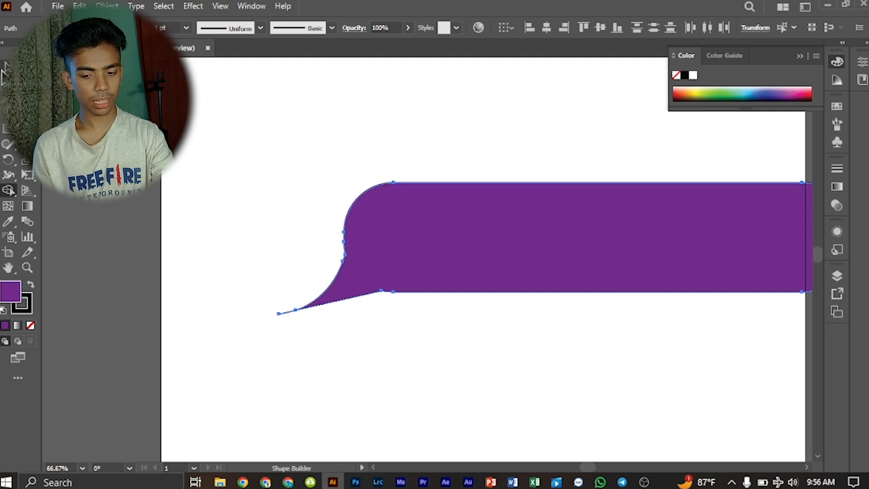
{"action": "key", "text": "v"}
{"action": "mouse_move", "coordinate": [664, 276]}
{"action": "left_mouse_down"}
{"action": "mouse_move", "coordinate": [468, 255]}
{"action": "mouse_move", "coordinate": [615, 247]}
{"action": "mouse_move", "coordinate": [593, 236]}
{"action": "mouse_move", "coordinate": [547, 236]}
{"action": "left_mouse_up"}
{"action": "scroll", "coordinate": [592, 245], "scroll_direction": "down", "scroll_amount": 1}
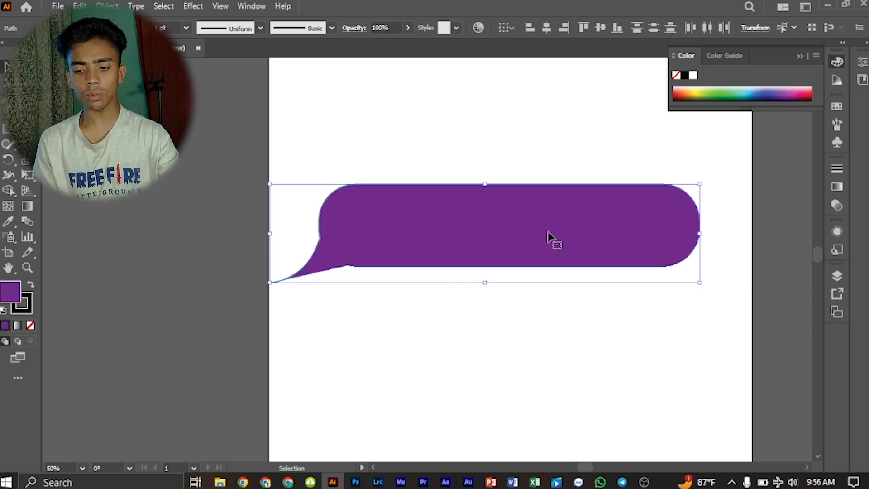
Step: Move the speech bubble slightly up on the artboard and select it without the stray line at its tail tip
{"action": "left_click_drag", "start_coordinate": [565, 268], "coordinate": [572, 240]}
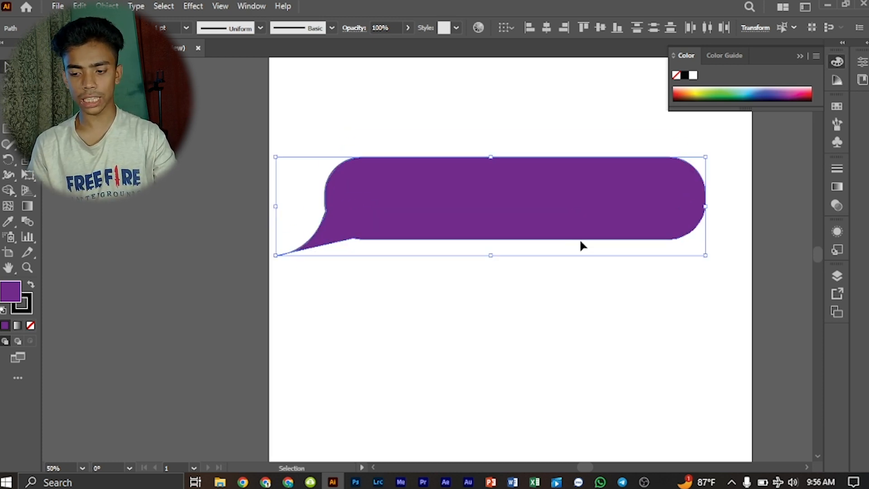
{"action": "key", "text": "space"}
{"action": "left_click_drag", "start_coordinate": [608, 262], "coordinate": [514, 284]}
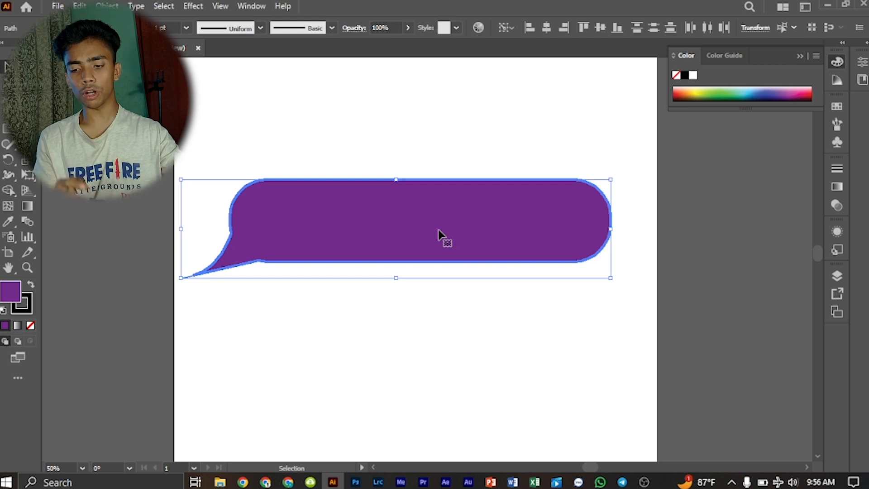
{"action": "left_click", "coordinate": [230, 398]}
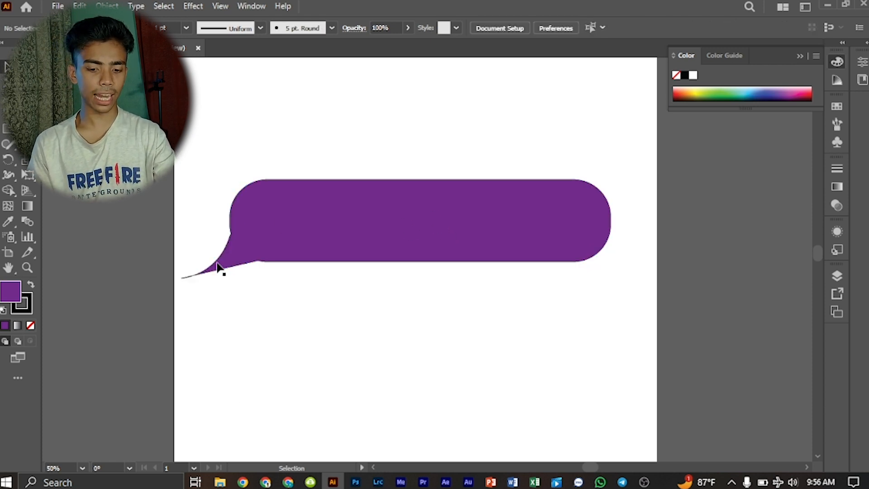
{"action": "left_click", "coordinate": [221, 265]}
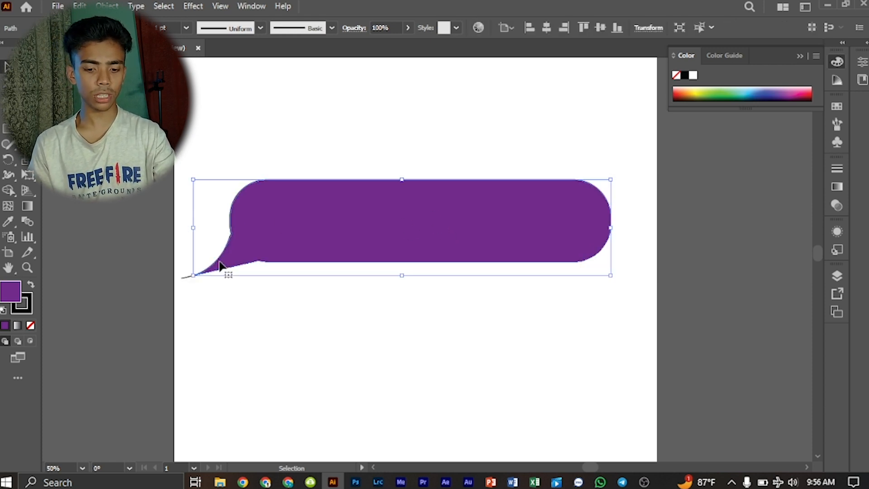
{"action": "mouse_move", "coordinate": [464, 229]}
{"action": "left_mouse_down"}
{"action": "mouse_move", "coordinate": [460, 222]}
{"action": "mouse_move", "coordinate": [479, 226]}
{"action": "mouse_move", "coordinate": [461, 229]}
{"action": "left_mouse_up"}
Step: Create a mirrored copy of the speech bubble by reflecting it about the vertical axis, checking the preview
{"action": "right_click", "coordinate": [459, 224]}
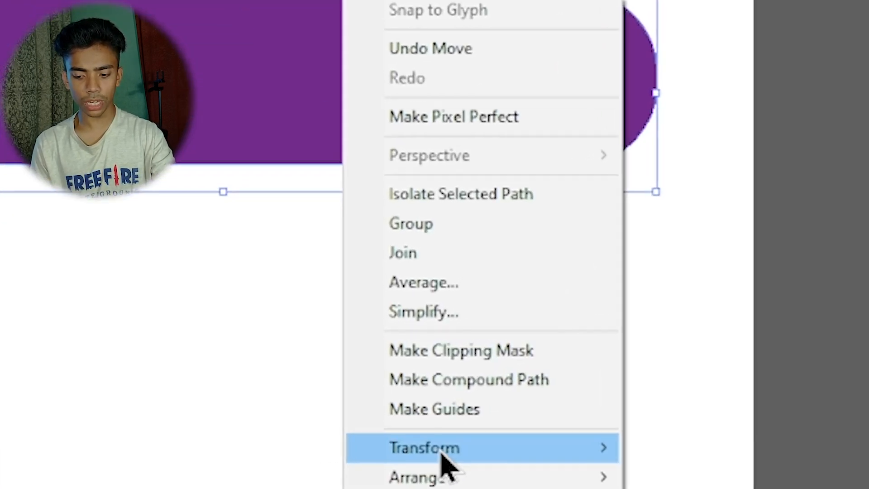
{"action": "mouse_move", "coordinate": [446, 467]}
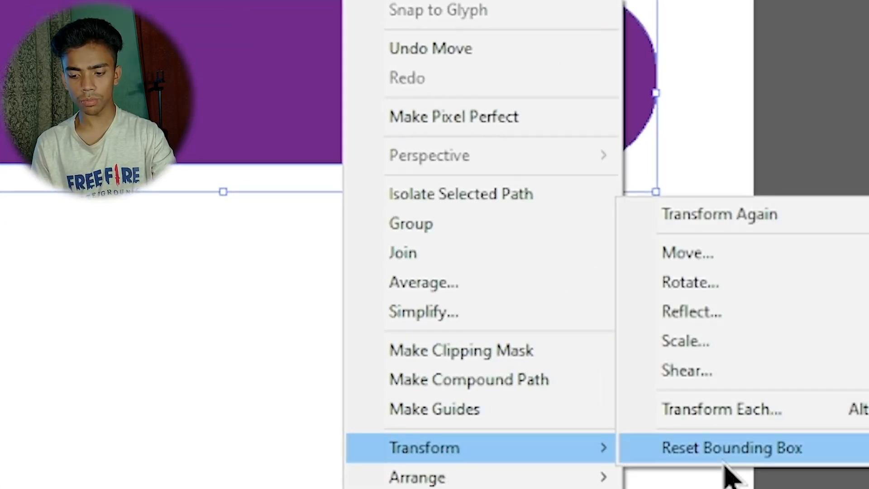
{"action": "left_click", "coordinate": [727, 324]}
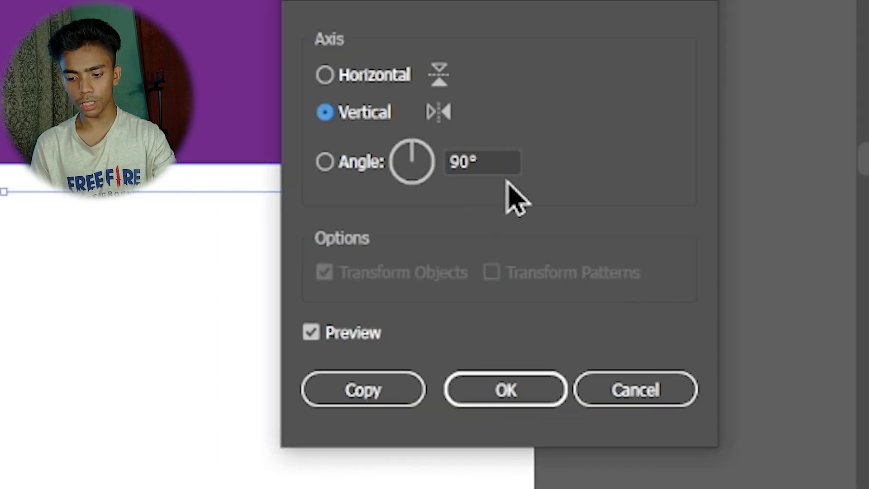
{"action": "left_click", "coordinate": [316, 340]}
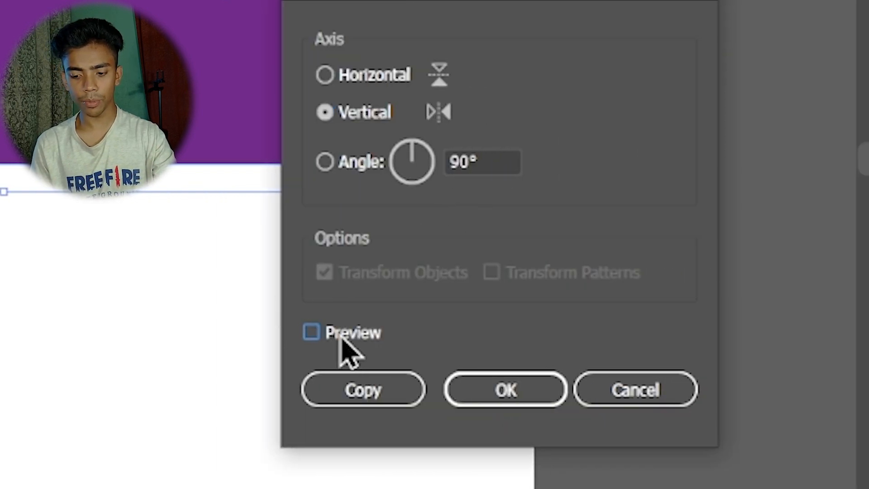
{"action": "left_click", "coordinate": [321, 339]}
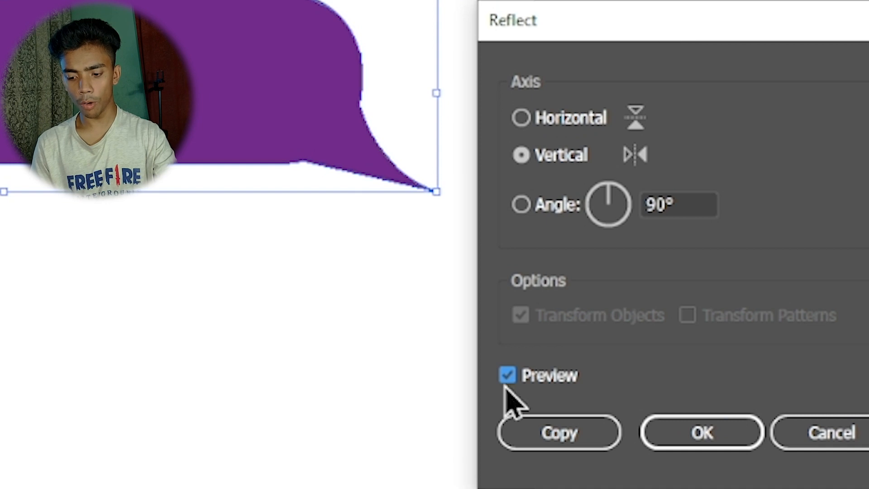
{"action": "left_click", "coordinate": [508, 374]}
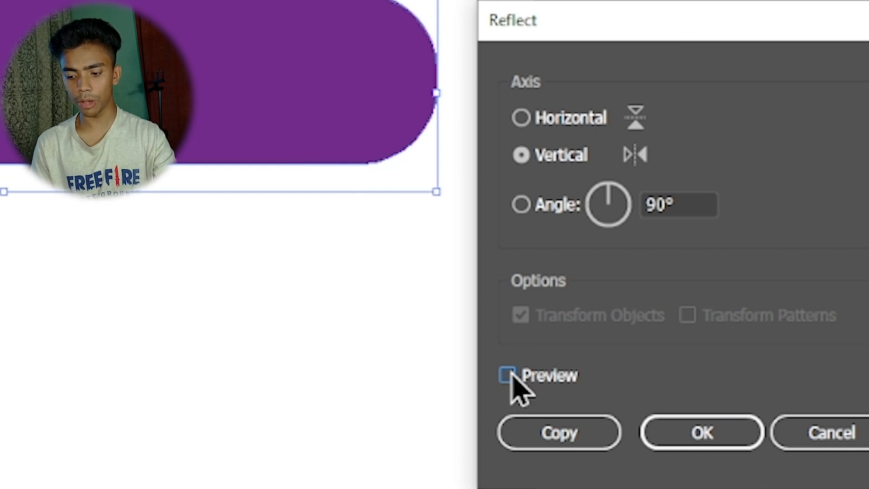
{"action": "left_click", "coordinate": [508, 375]}
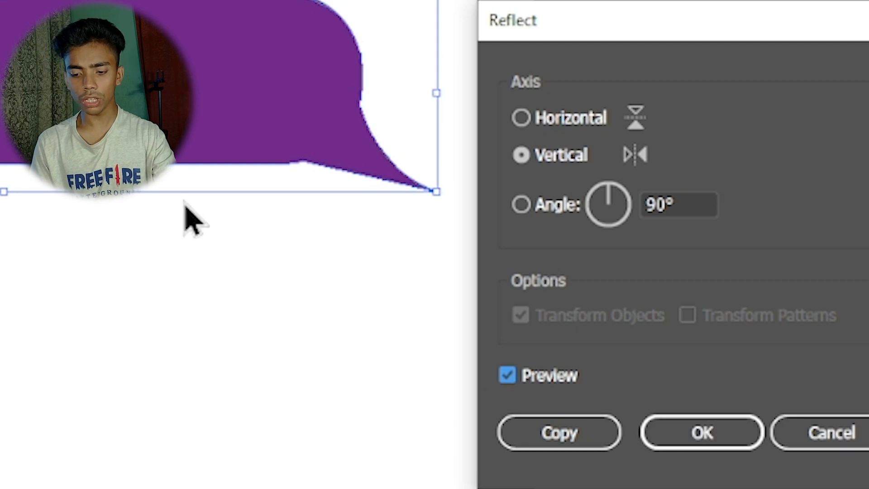
{"action": "left_click", "coordinate": [559, 434]}
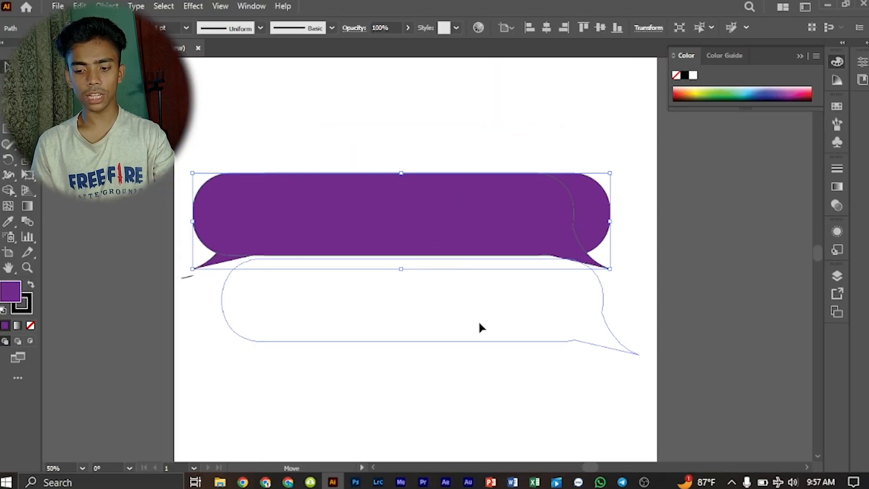
Step: Place the mirrored bubble below the original, then move the original up to leave a clear gap between them
{"action": "left_click_drag", "start_coordinate": [480, 327], "coordinate": [523, 330]}
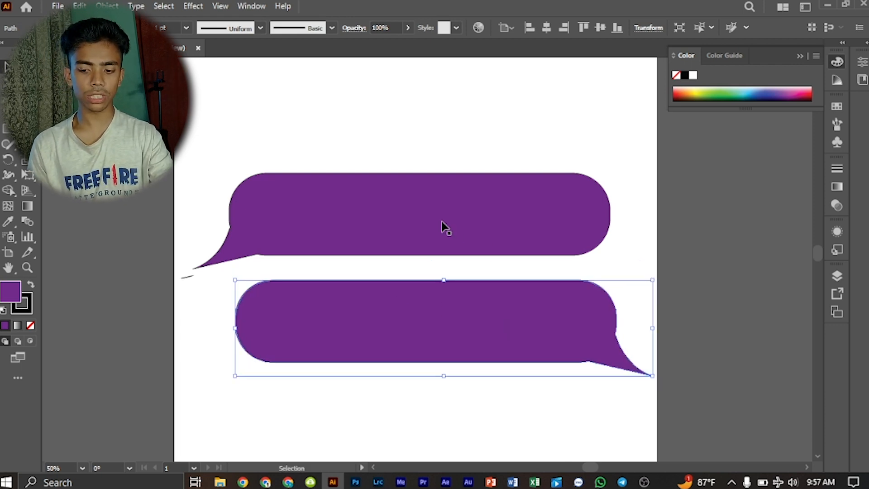
{"action": "left_click_drag", "start_coordinate": [441, 221], "coordinate": [443, 202]}
{"action": "left_click_drag", "start_coordinate": [505, 347], "coordinate": [478, 345]}
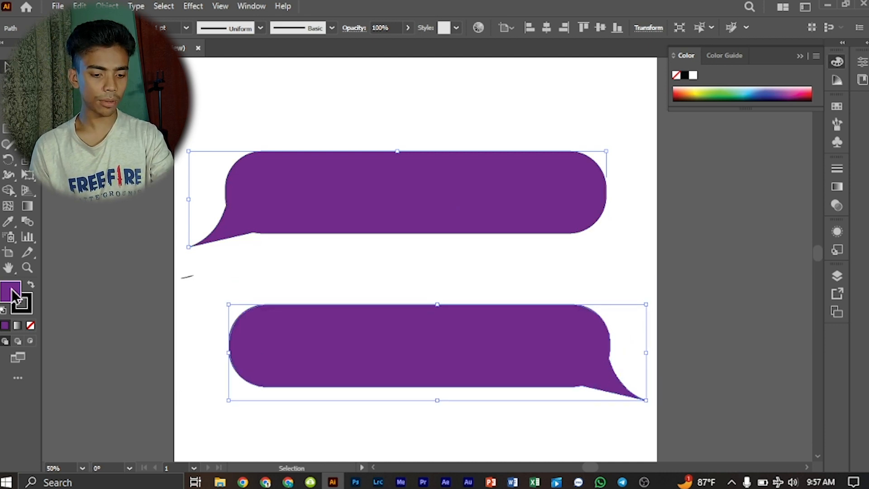
Step: Fill the lower, mirrored bubble with dark grey
{"action": "double_click", "coordinate": [3, 301]}
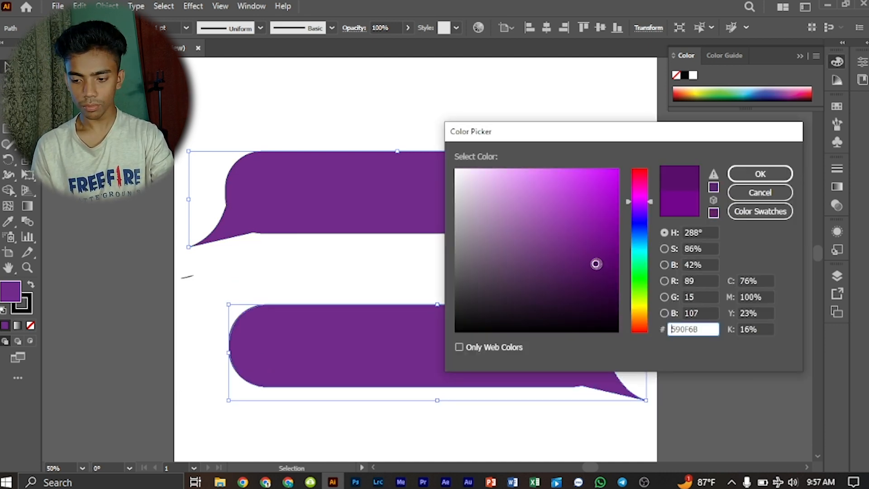
{"action": "mouse_move", "coordinate": [596, 262]}
{"action": "left_mouse_down"}
{"action": "mouse_move", "coordinate": [504, 297]}
{"action": "mouse_move", "coordinate": [529, 291]}
{"action": "mouse_move", "coordinate": [561, 303]}
{"action": "mouse_move", "coordinate": [474, 284]}
{"action": "mouse_move", "coordinate": [453, 250]}
{"action": "left_mouse_up"}
{"action": "key", "text": "Return"}
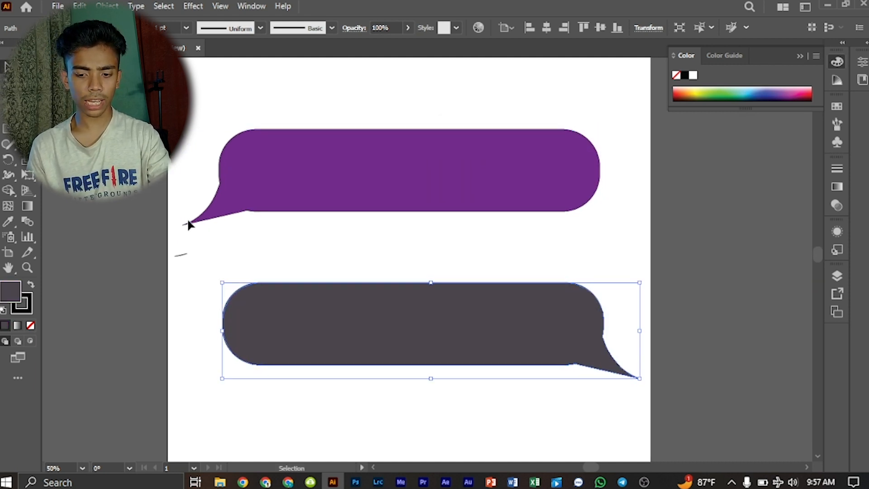
Step: Nudge the dark grey speech bubble slightly right and up on the artboard
{"action": "left_click_drag", "start_coordinate": [472, 336], "coordinate": [479, 334]}
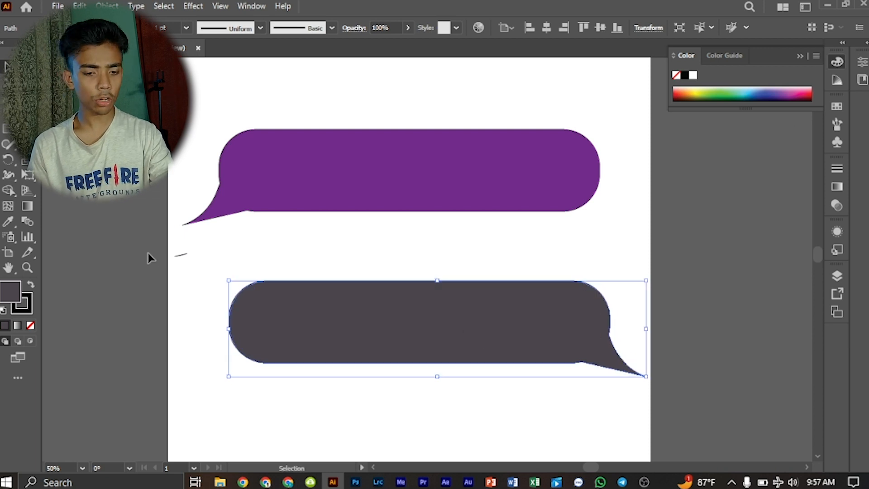
{"action": "left_click", "coordinate": [160, 272]}
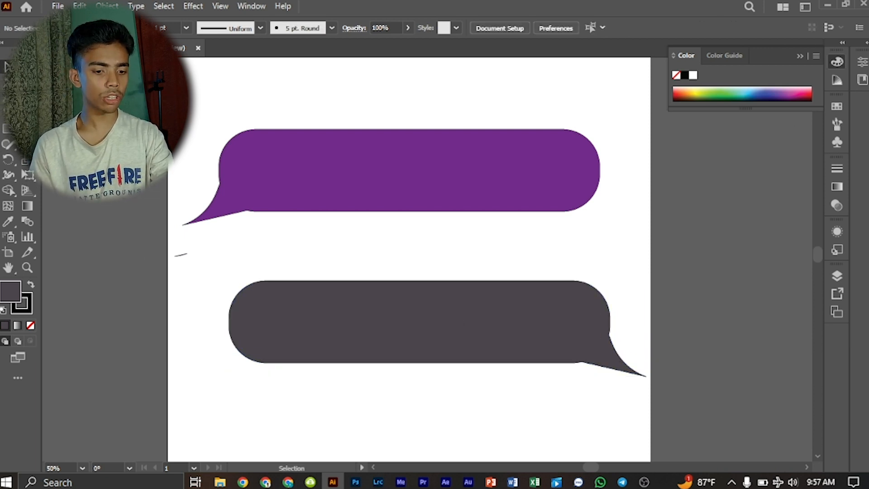
Step: Add the text "Hi. how are you?" as point text over the purple speech bubble
{"action": "key", "text": "t"}
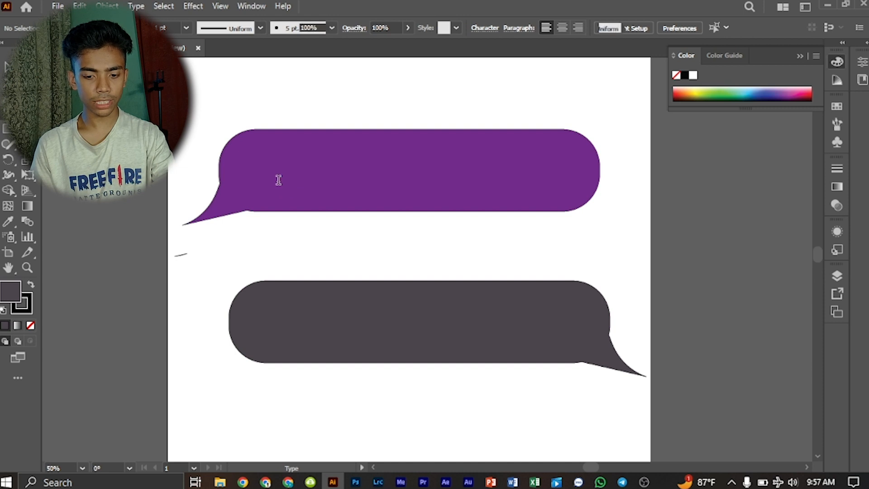
{"action": "left_click", "coordinate": [278, 180]}
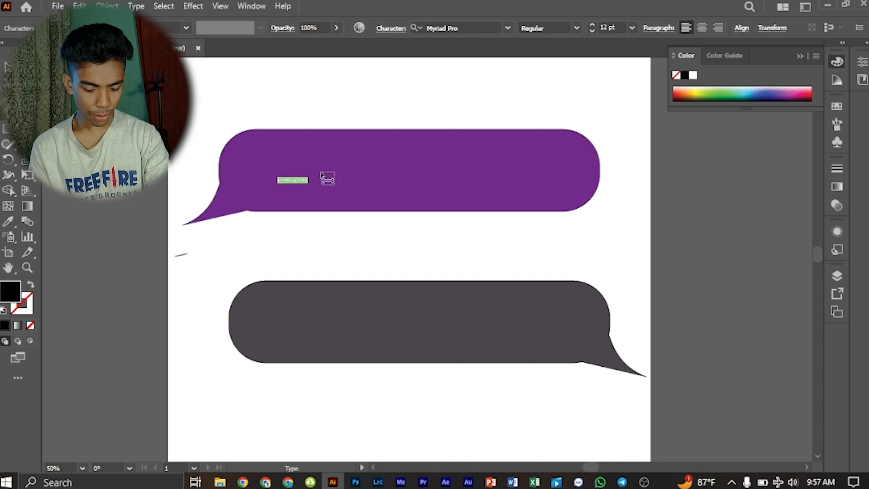
{"action": "type", "text": "Hellow"}
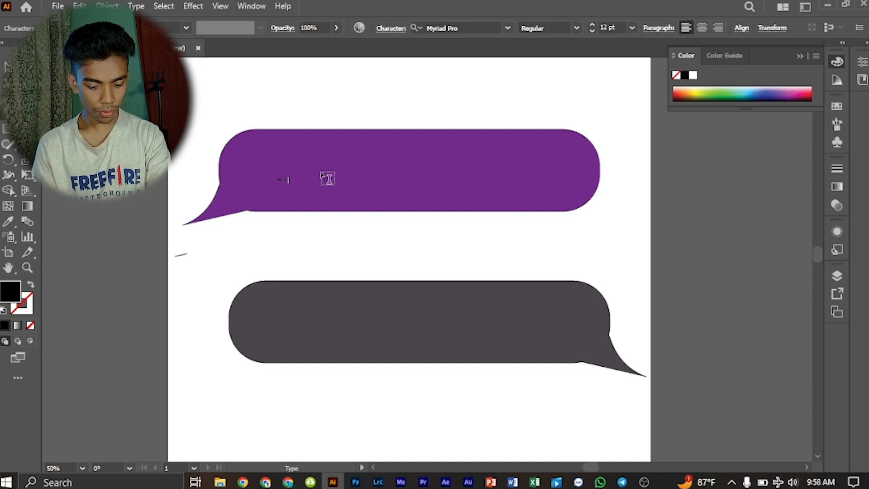
{"action": "type", "text": " everyon"}
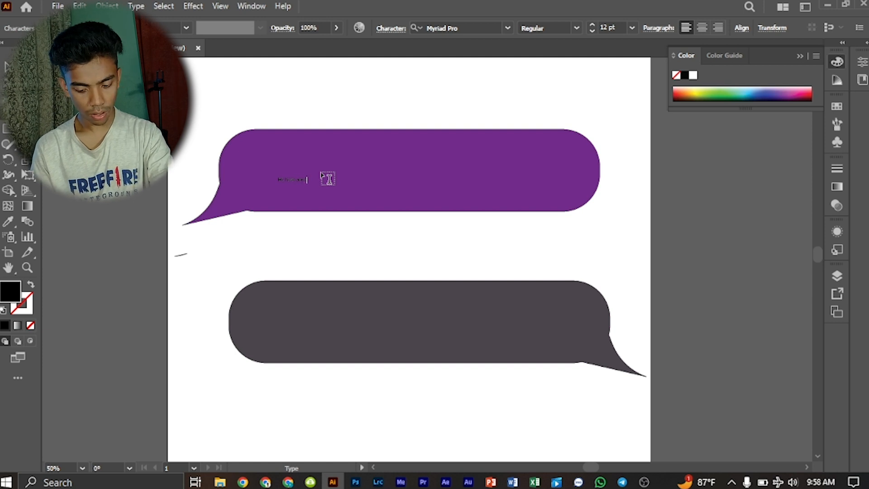
{"action": "key", "text": "Escape"}
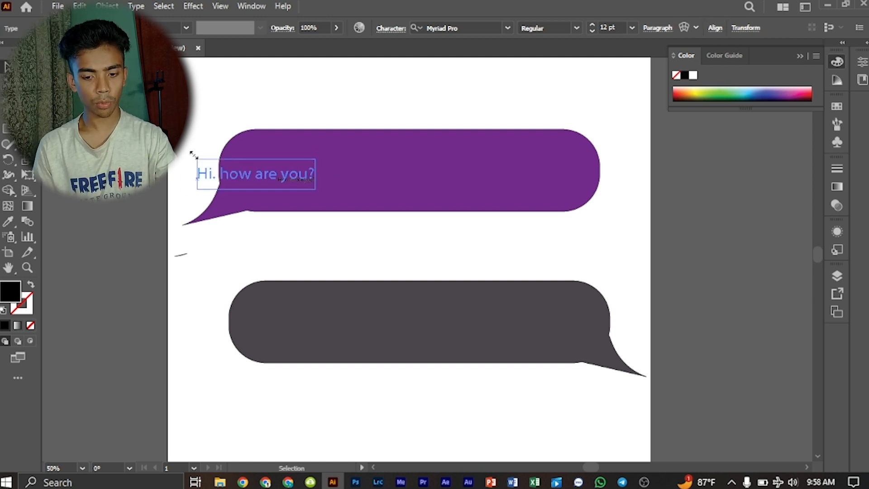
Step: Enlarge the "Hi. how are you?" text to about 118 pt and place it inside the purple bubble
{"action": "left_click_drag", "start_coordinate": [150, 141], "coordinate": [148, 141]}
{"action": "left_click_drag", "start_coordinate": [239, 181], "coordinate": [426, 201]}
{"action": "left_click_drag", "start_coordinate": [333, 174], "coordinate": [191, 137]}
{"action": "left_click_drag", "start_coordinate": [305, 168], "coordinate": [375, 184]}
{"action": "left_click", "coordinate": [263, 154], "text": "shift"}
{"action": "left_click", "coordinate": [262, 158]}
{"action": "left_click_drag", "start_coordinate": [258, 148], "coordinate": [314, 160]}
{"action": "left_click_drag", "start_coordinate": [376, 189], "coordinate": [316, 172]}
{"action": "left_click", "coordinate": [377, 221]}
{"action": "left_click", "coordinate": [409, 185]}
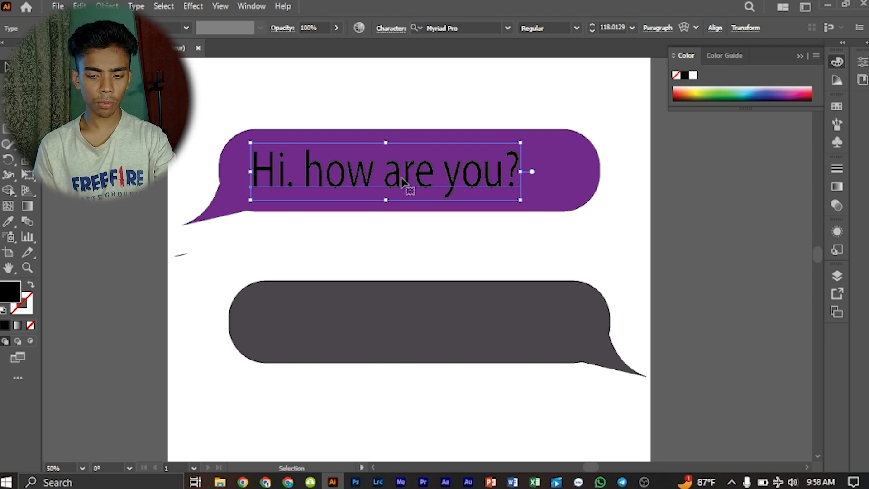
Step: Recolour the "Hi. how are you?" text white and shift it right to centre it in the purple bubble
{"action": "left_click", "coordinate": [3, 127]}
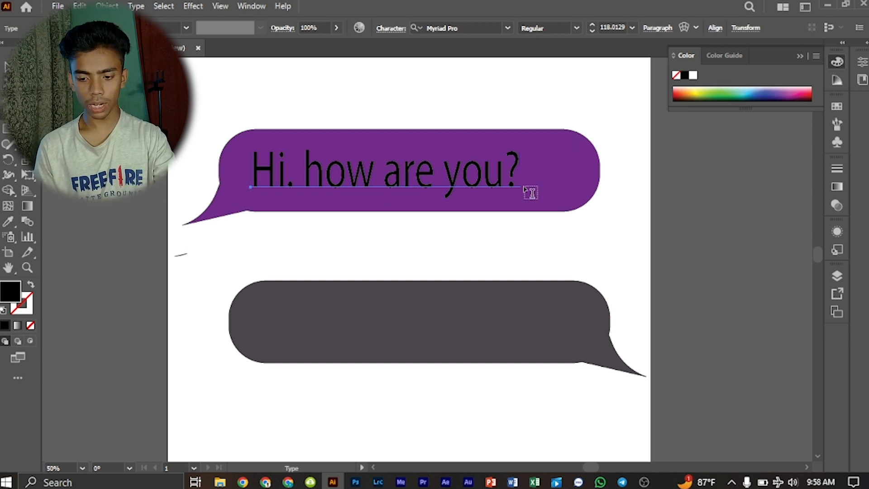
{"action": "left_click_drag", "start_coordinate": [513, 171], "coordinate": [192, 189]}
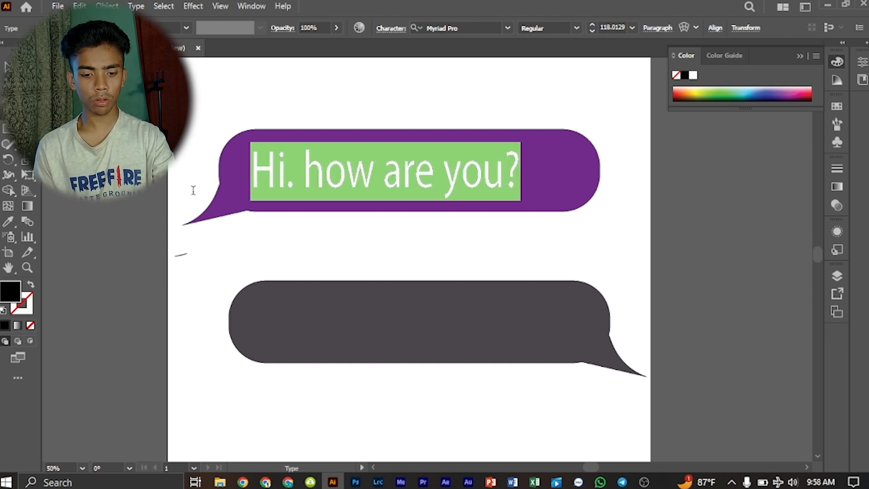
{"action": "double_click", "coordinate": [13, 299]}
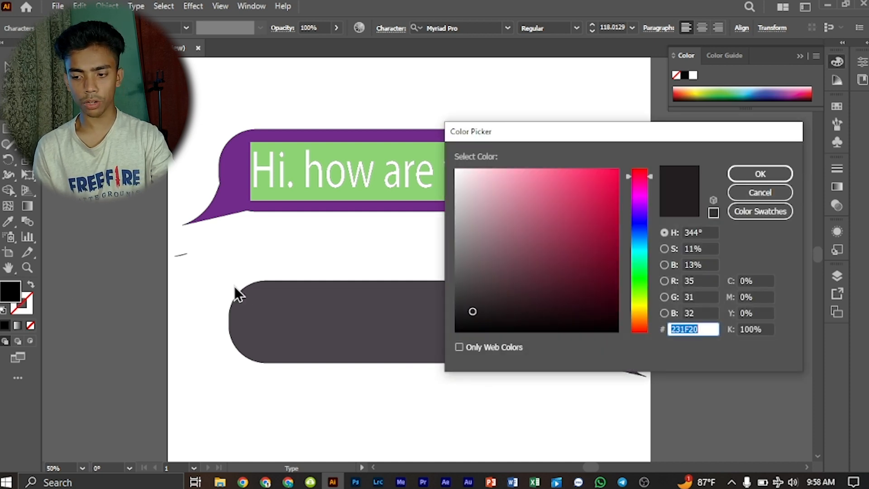
{"action": "left_click", "coordinate": [457, 172]}
{"action": "left_click", "coordinate": [783, 174]}
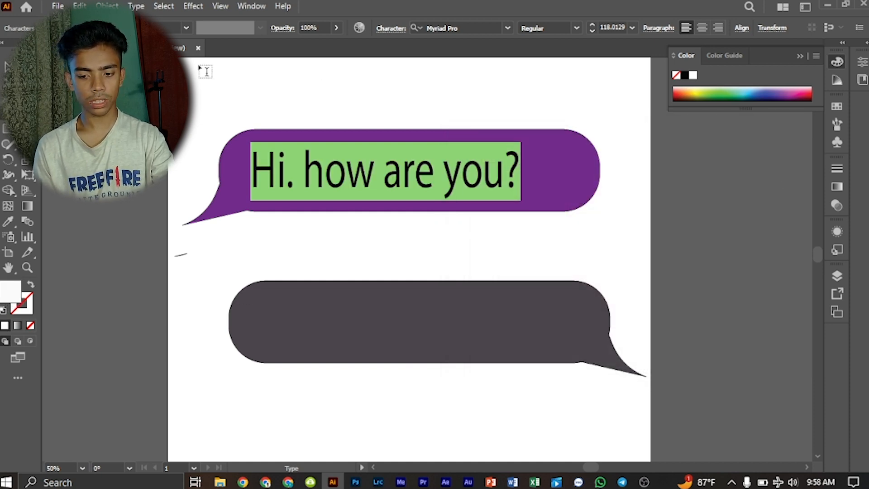
{"action": "key", "text": "Escape"}
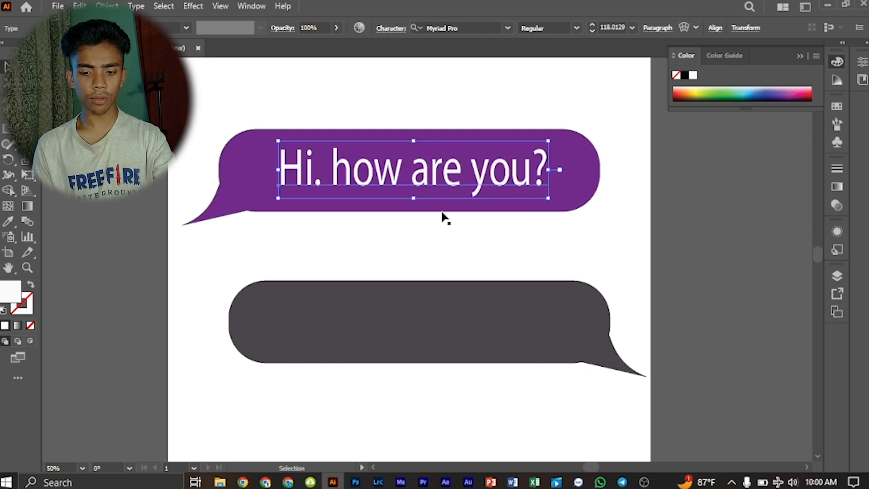
{"action": "left_click", "coordinate": [451, 238]}
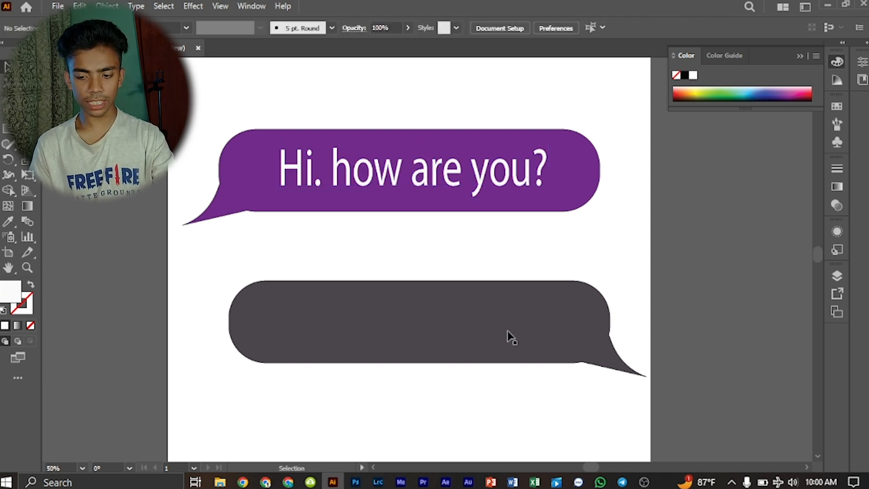
Step: Add the text "i am fine ,and you >" on the dark grey speech bubble
{"action": "left_click_drag", "start_coordinate": [505, 328], "coordinate": [491, 287]}
{"action": "key", "text": "t"}
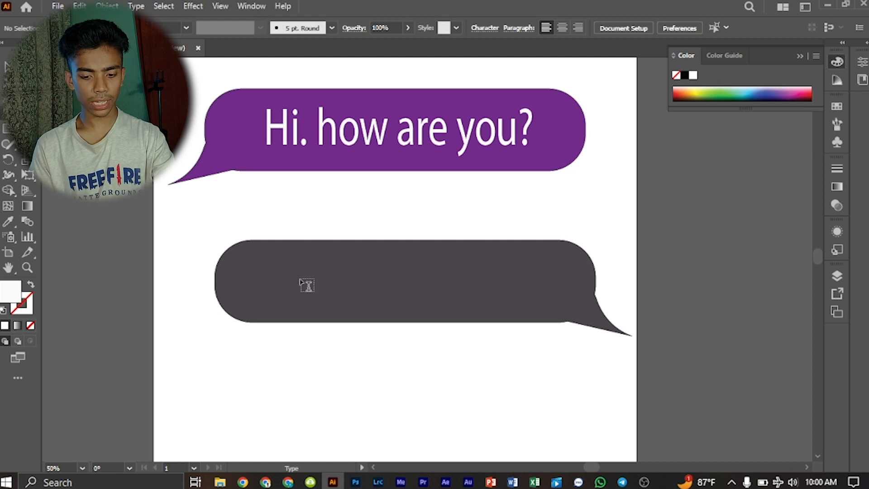
{"action": "left_click", "coordinate": [307, 285]}
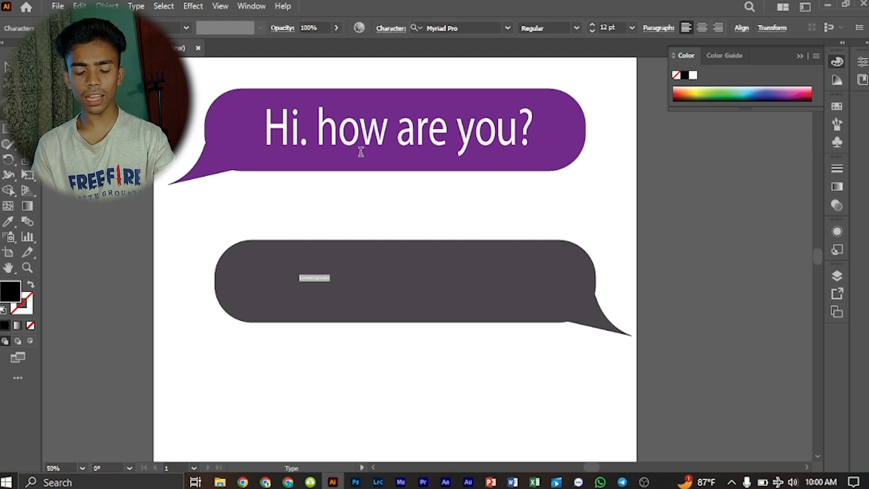
{"action": "key", "text": "BackSpace"}
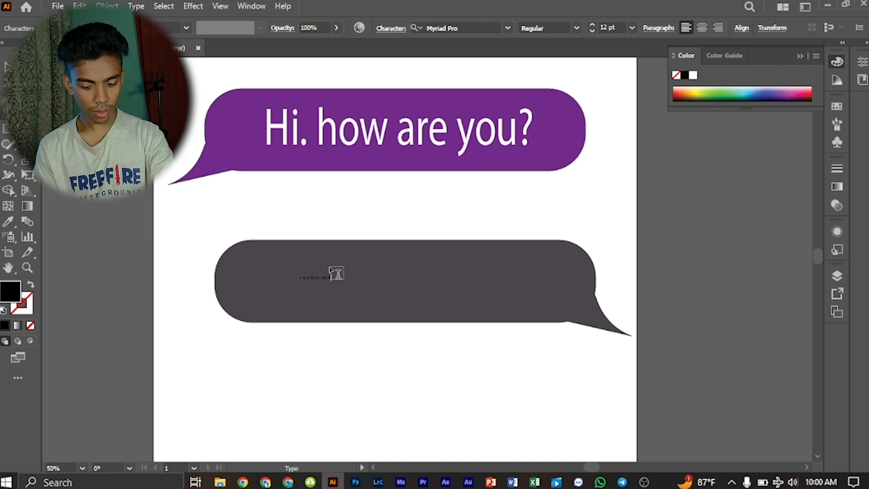
{"action": "key", "text": "Escape"}
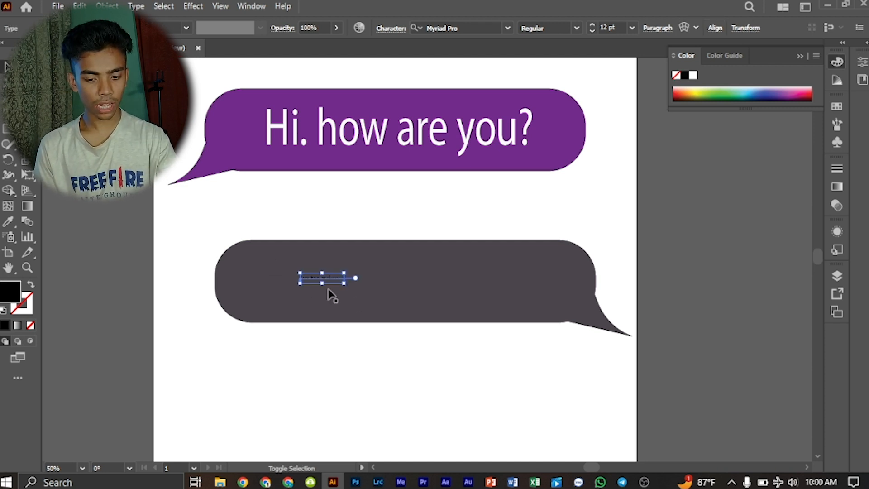
Step: Enlarge the reply text to about 54 pt and position it within the dark grey bubble
{"action": "left_click_drag", "start_coordinate": [344, 273], "coordinate": [148, 229]}
{"action": "left_click", "coordinate": [317, 284]}
{"action": "left_click_drag", "start_coordinate": [252, 272], "coordinate": [382, 287]}
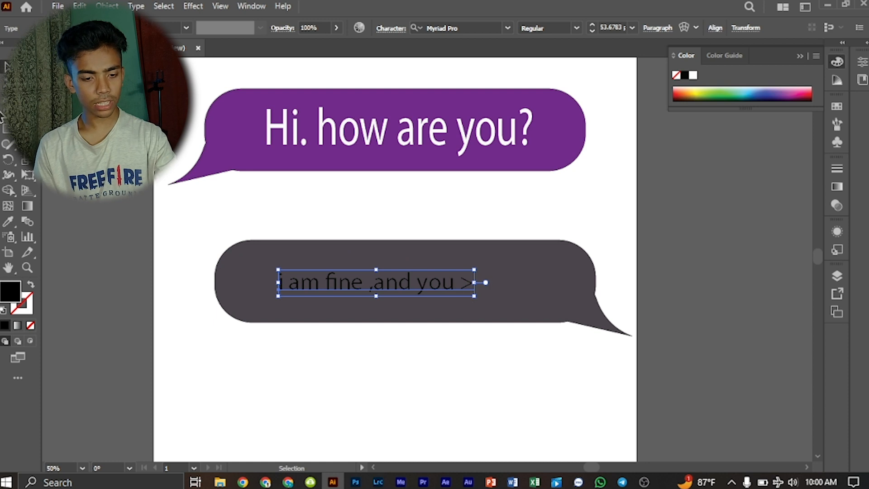
Step: Replace the ">" at the end of the reply text with "?"
{"action": "key", "text": "p"}
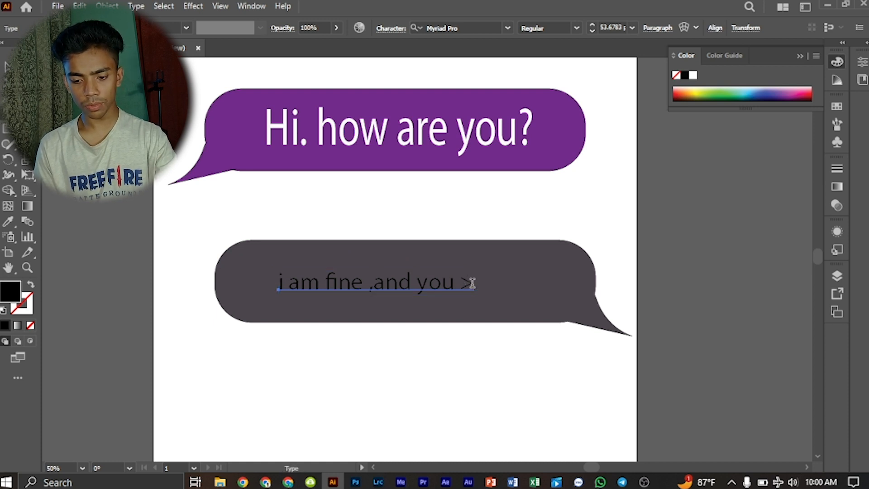
{"action": "left_click", "coordinate": [472, 283]}
{"action": "key", "text": "BackSpace"}
{"action": "type", "text": "?"}
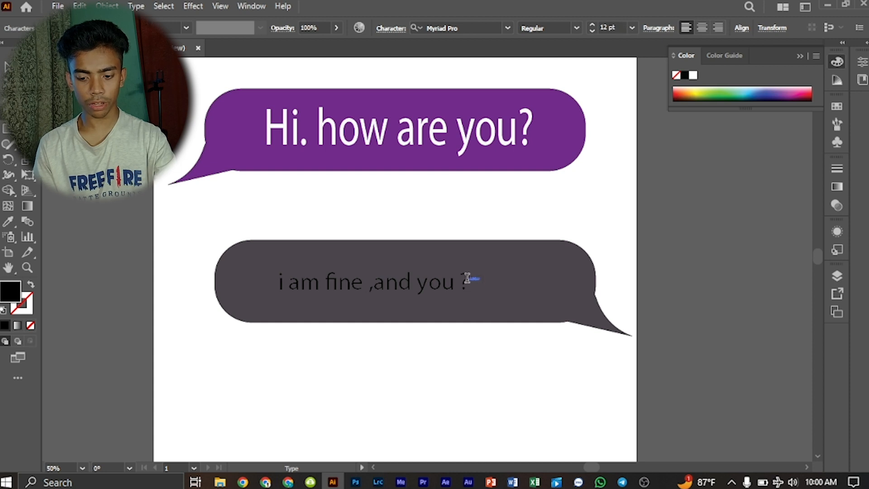
Step: Change the fill of the whole reply text "i am fine ,and you ?" to white (FFFFFF)
{"action": "left_click_drag", "start_coordinate": [357, 281], "coordinate": [206, 295]}
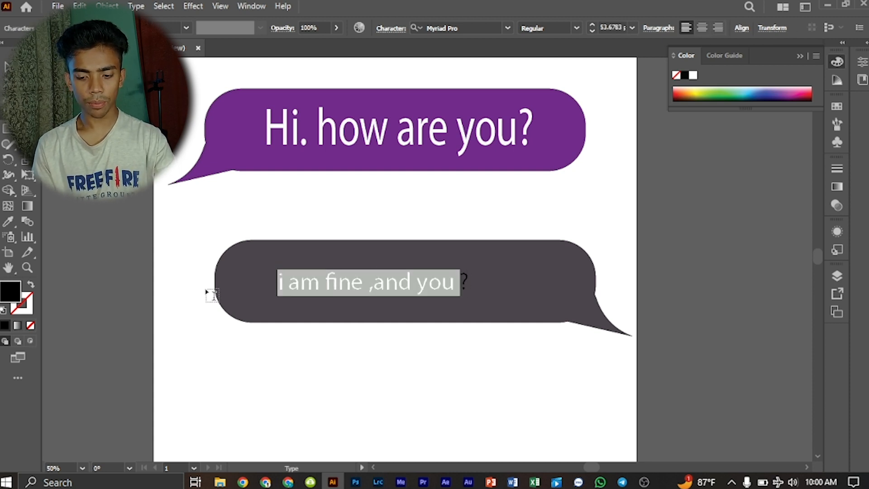
{"action": "left_click_drag", "start_coordinate": [469, 281], "coordinate": [228, 274]}
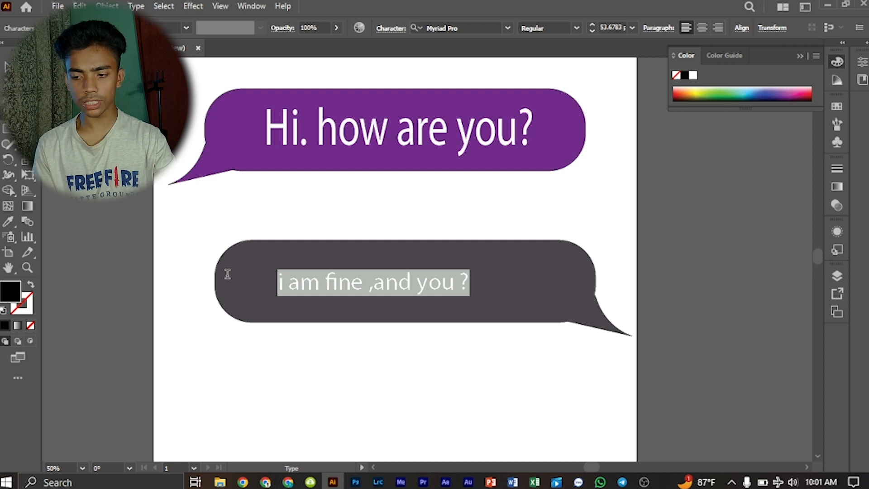
{"action": "double_click", "coordinate": [11, 292]}
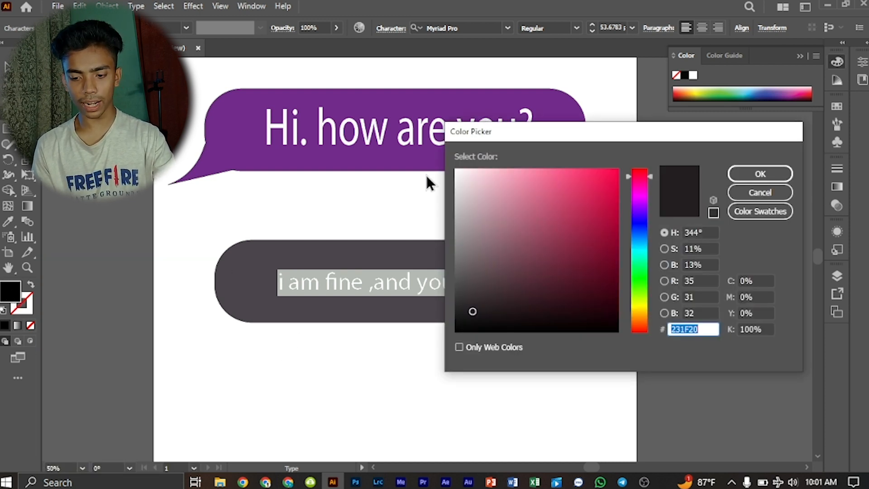
{"action": "left_click_drag", "start_coordinate": [470, 188], "coordinate": [433, 153]}
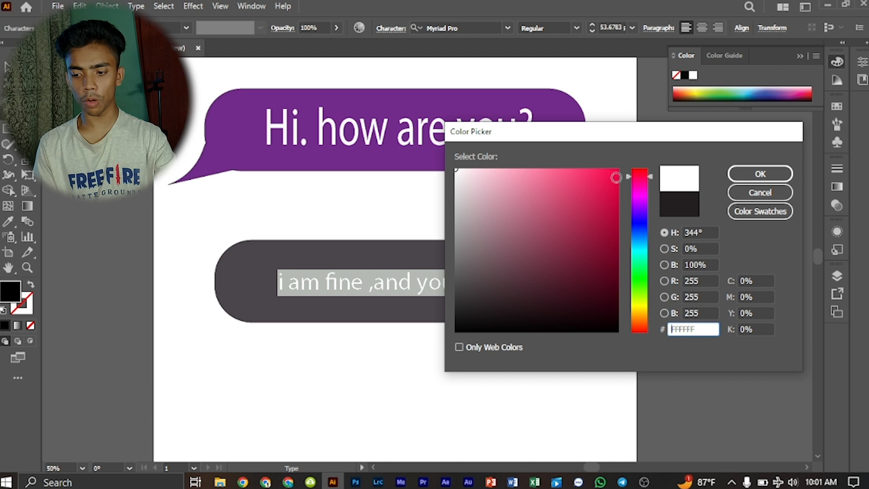
{"action": "left_click", "coordinate": [732, 179]}
{"action": "key", "text": "Escape"}
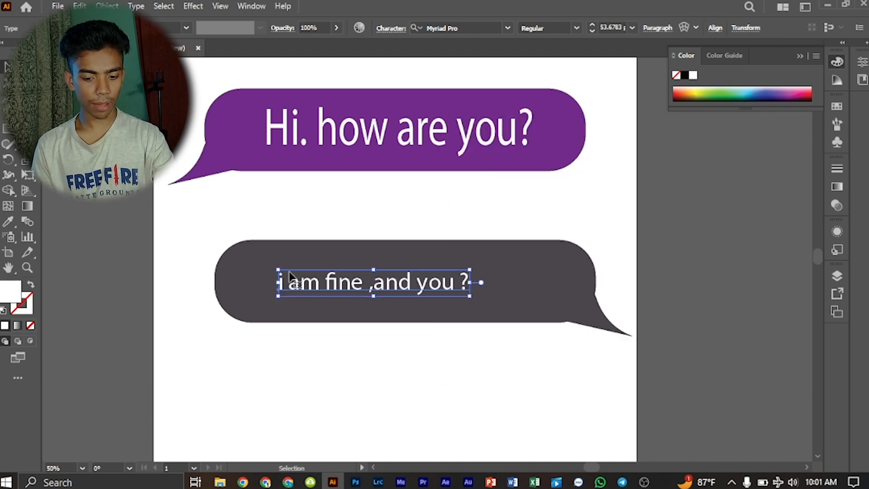
Step: Enlarge the reply text to about 90 pt and centre it so it fills the dark grey bubble
{"action": "left_click_drag", "start_coordinate": [278, 270], "coordinate": [362, 271]}
{"action": "left_click", "coordinate": [418, 215]}
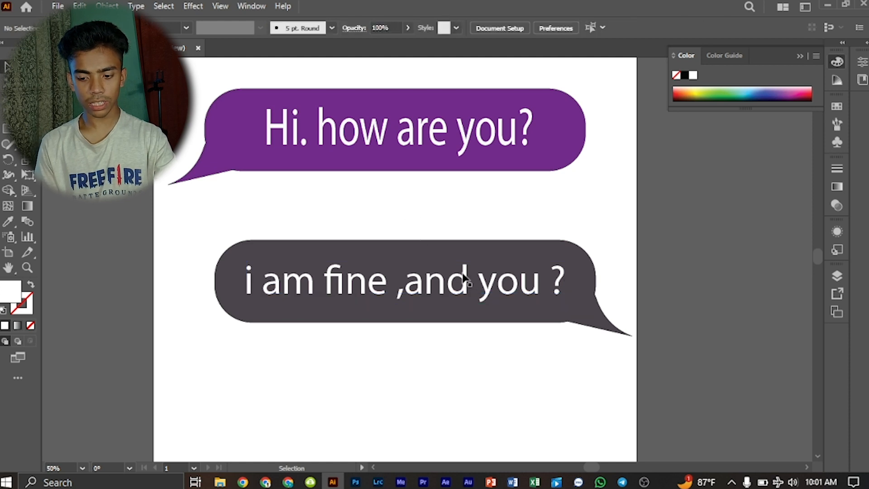
{"action": "left_click", "coordinate": [465, 278]}
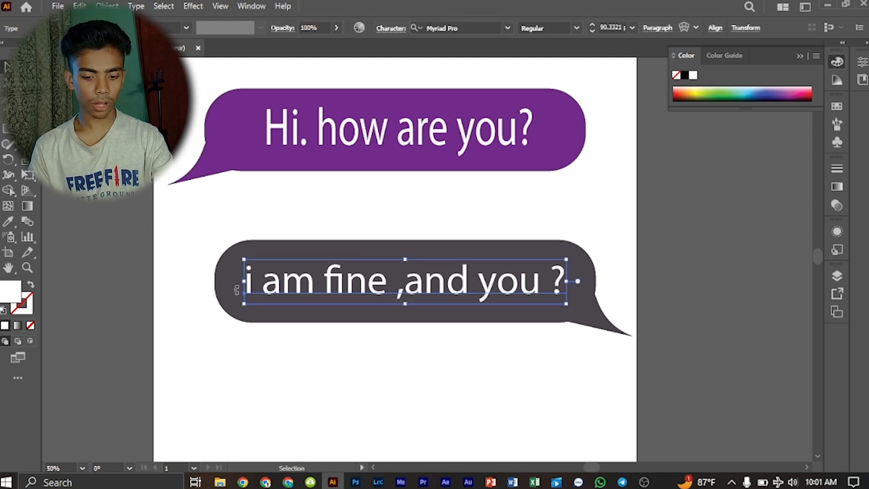
{"action": "left_click", "coordinate": [126, 319]}
Step: Place a copy of the purple speech bubble, without its text, just below the dark grey bubble
{"action": "key", "text": "space"}
{"action": "left_click_drag", "start_coordinate": [384, 363], "coordinate": [390, 320]}
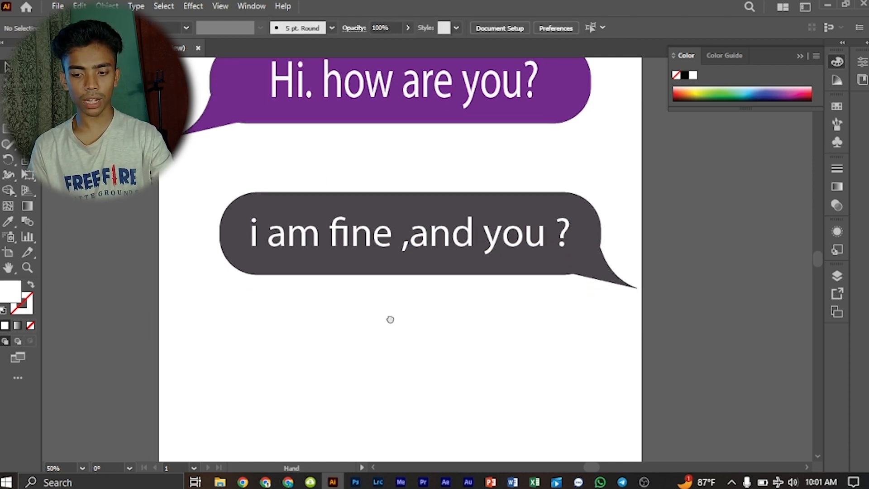
{"action": "left_click", "coordinate": [547, 109]}
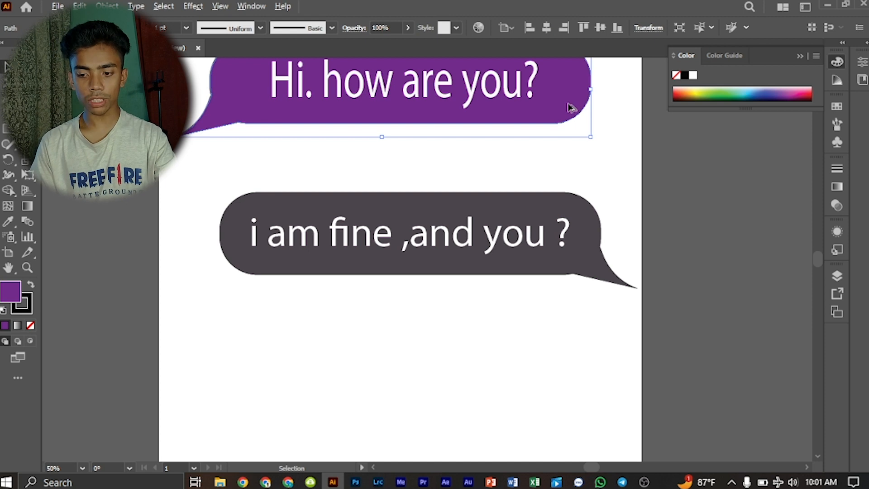
{"action": "left_click_drag", "start_coordinate": [571, 107], "coordinate": [556, 260]}
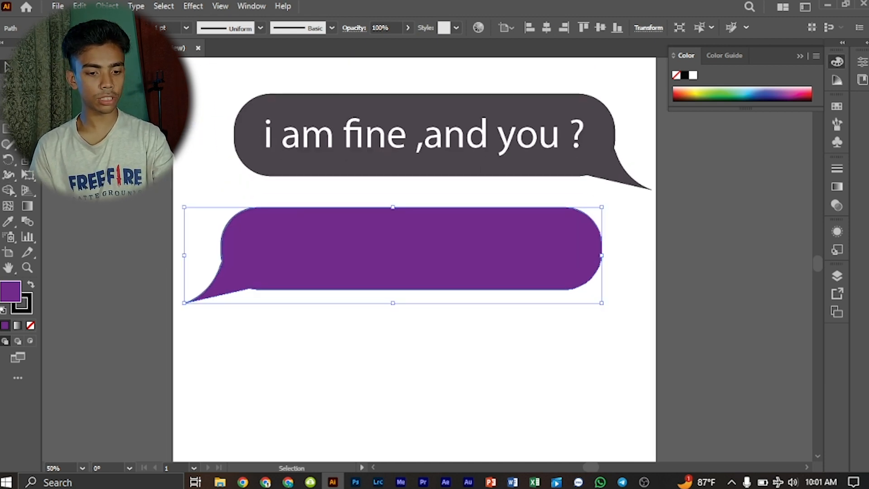
Step: Add the text "i am Good , can i coll you ?" in the empty area below the lower purple bubble
{"action": "key", "text": "t"}
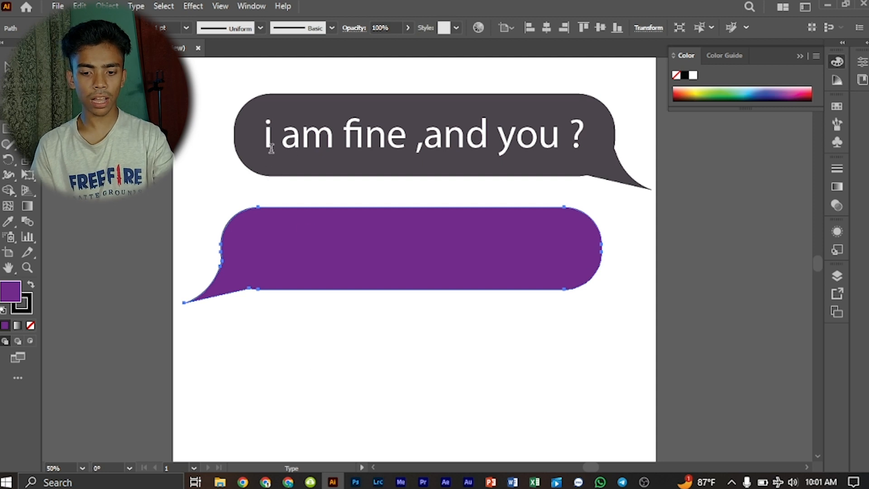
{"action": "left_click", "coordinate": [294, 365]}
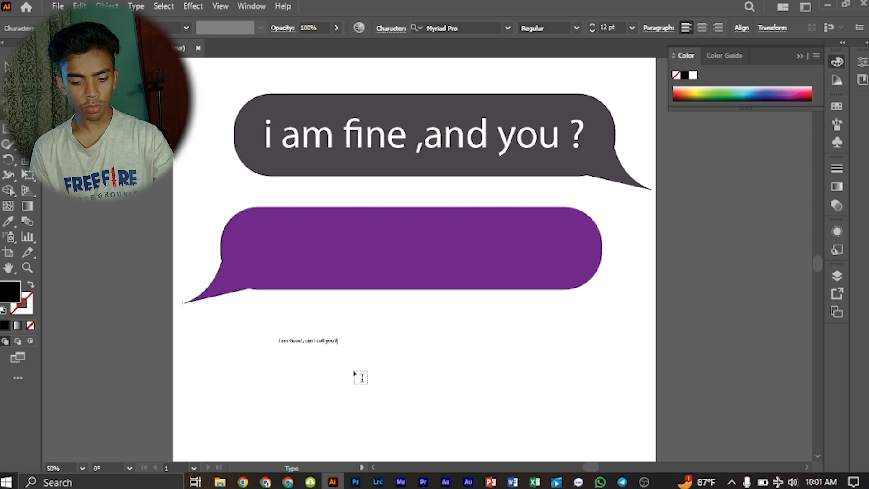
{"action": "left_click", "coordinate": [7, 67]}
Step: Enlarge the "i am Good , can i coll you ?" text and fit it across the lower purple bubble
{"action": "left_click_drag", "start_coordinate": [277, 337], "coordinate": [117, 321]}
{"action": "left_click_drag", "start_coordinate": [220, 337], "coordinate": [399, 262]}
{"action": "left_click_drag", "start_coordinate": [296, 246], "coordinate": [201, 227]}
{"action": "left_click_drag", "start_coordinate": [271, 252], "coordinate": [325, 248]}
{"action": "left_click", "coordinate": [349, 337]}
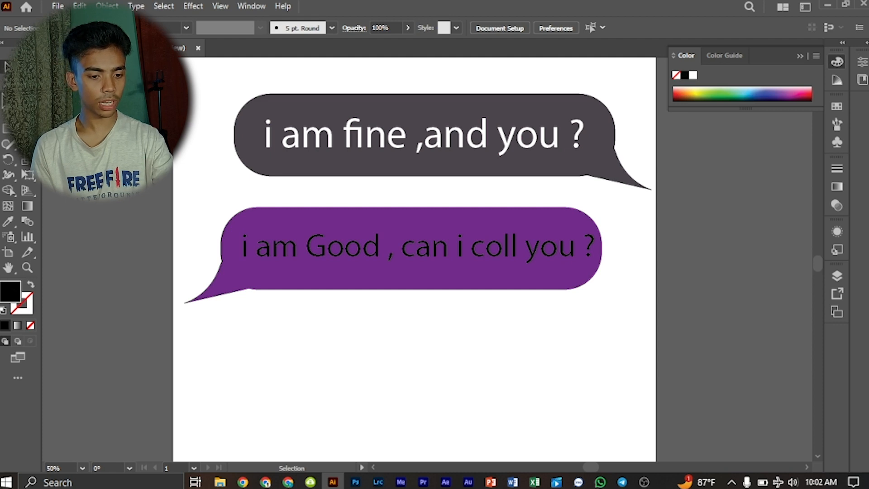
Step: Recolour the "i am Good , can i coll you ?" text to off-white F2EDEE and nudge it slightly left within its purple bubble
{"action": "left_click", "coordinate": [4, 129]}
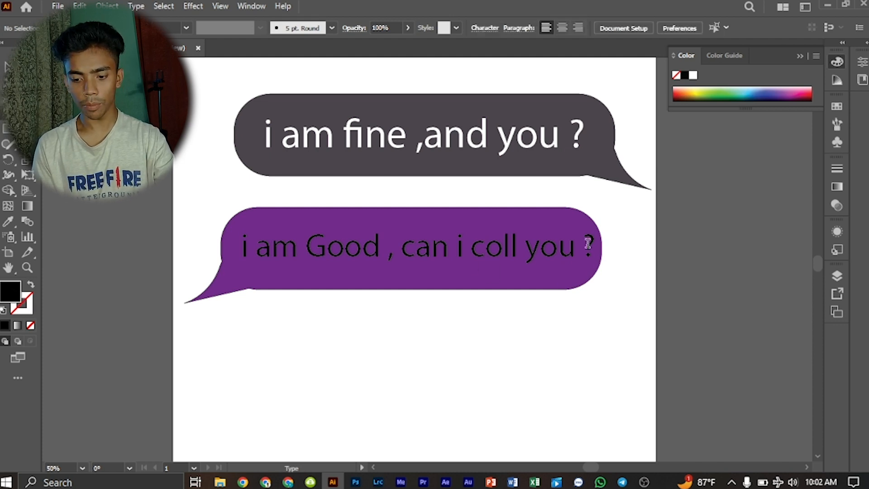
{"action": "left_click_drag", "start_coordinate": [591, 244], "coordinate": [181, 249]}
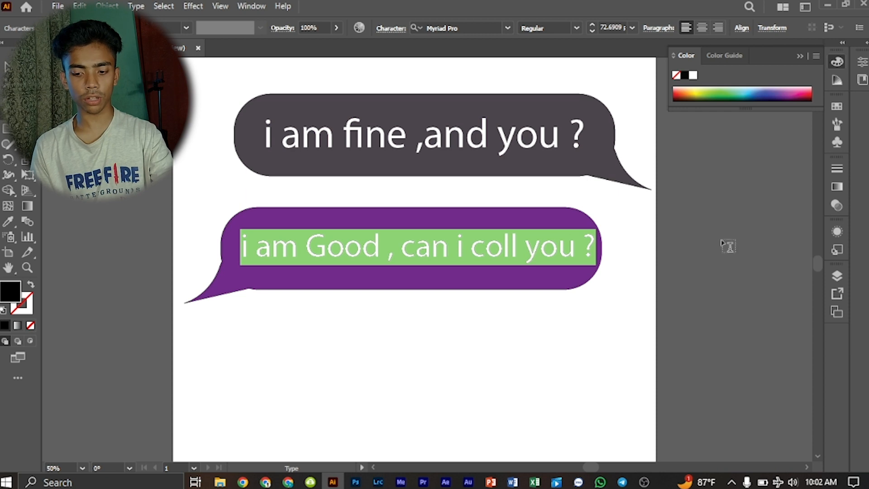
{"action": "double_click", "coordinate": [6, 297]}
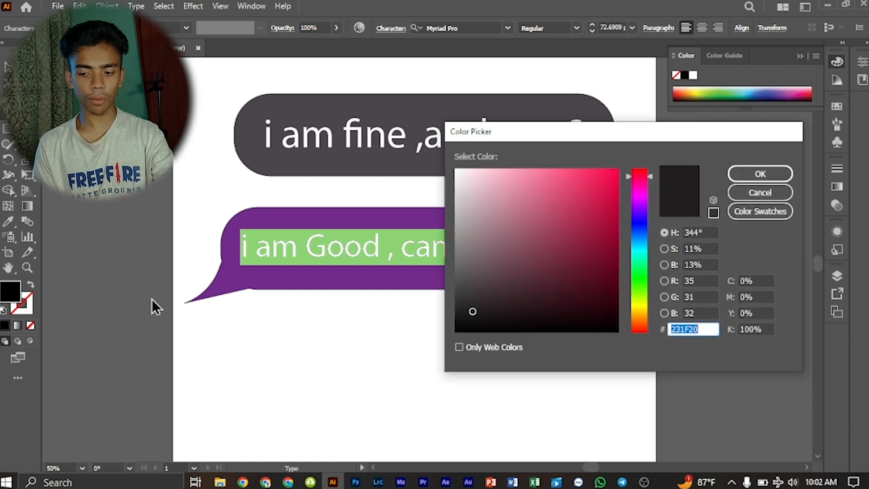
{"action": "left_click_drag", "start_coordinate": [589, 139], "coordinate": [515, 138]}
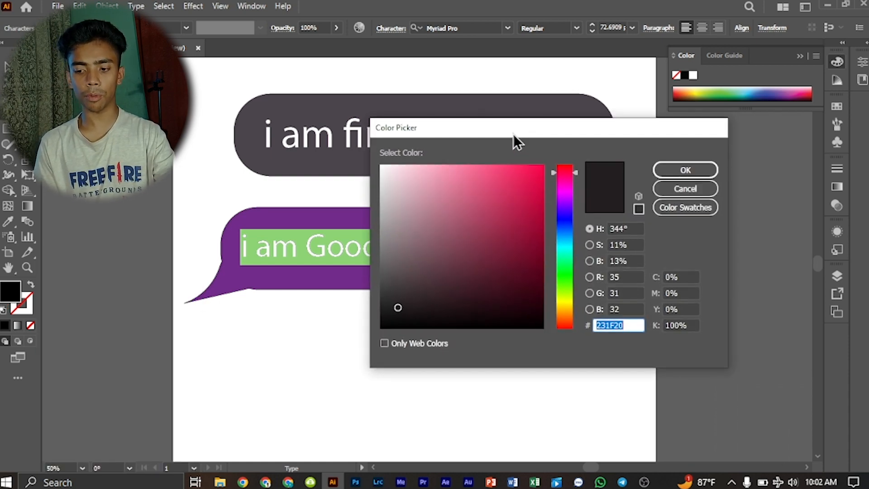
{"action": "mouse_move", "coordinate": [394, 206]}
{"action": "left_mouse_down"}
{"action": "mouse_move", "coordinate": [406, 184]}
{"action": "mouse_move", "coordinate": [396, 172]}
{"action": "mouse_move", "coordinate": [398, 181]}
{"action": "mouse_move", "coordinate": [384, 175]}
{"action": "left_mouse_up"}
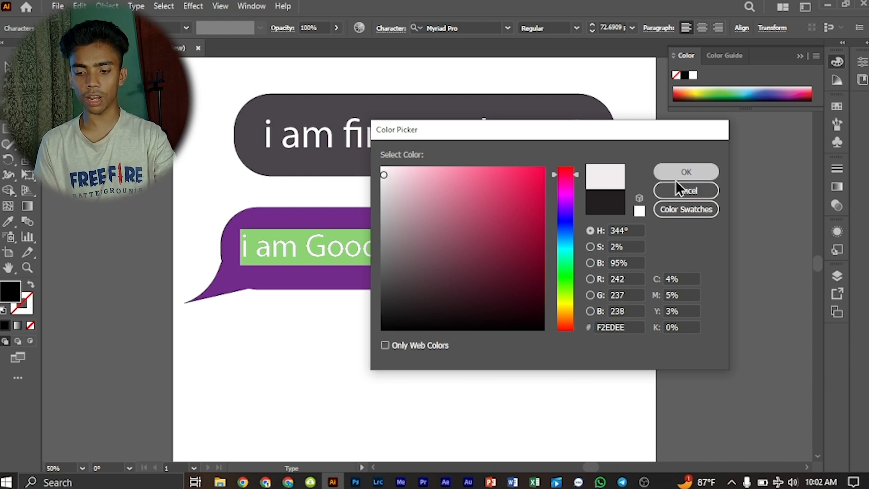
{"action": "left_click", "coordinate": [677, 179]}
{"action": "left_click", "coordinate": [7, 67]}
{"action": "left_click", "coordinate": [629, 221]}
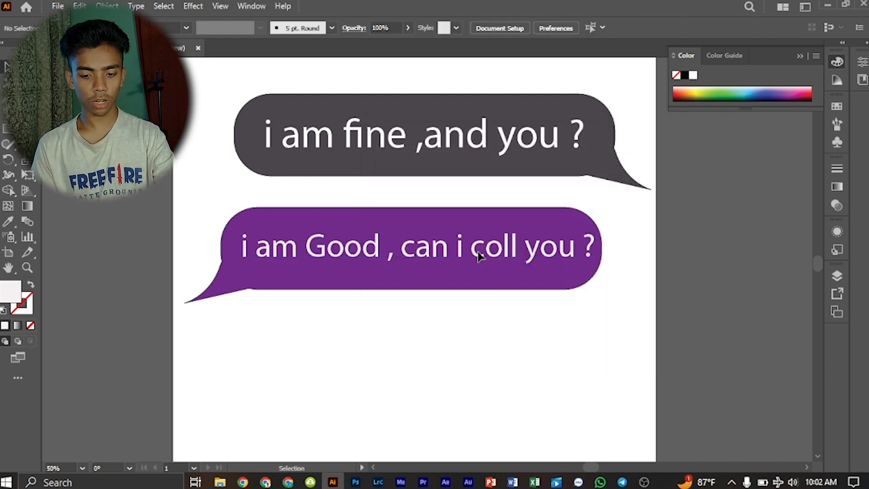
{"action": "left_click_drag", "start_coordinate": [481, 253], "coordinate": [479, 252]}
{"action": "left_click", "coordinate": [482, 339]}
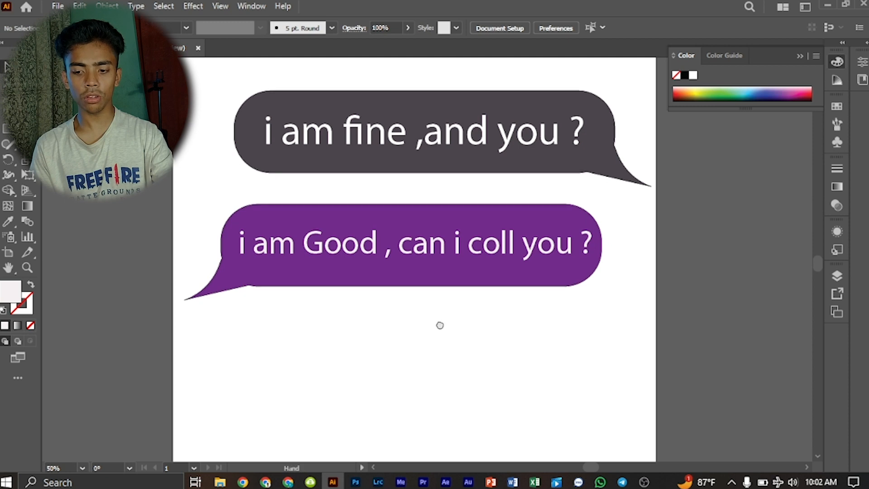
Step: Place a copy of the dark grey speech bubble, without its text, just below the lower purple bubble
{"action": "left_click", "coordinate": [599, 152]}
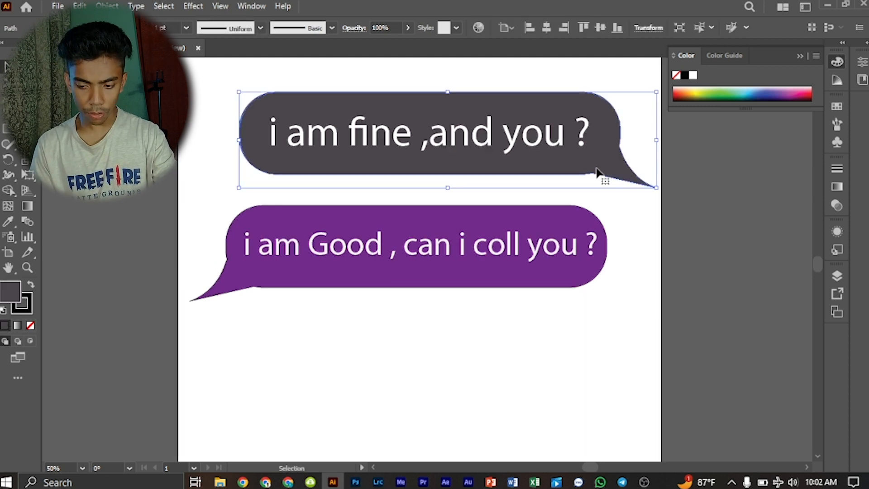
{"action": "left_click", "coordinate": [618, 230]}
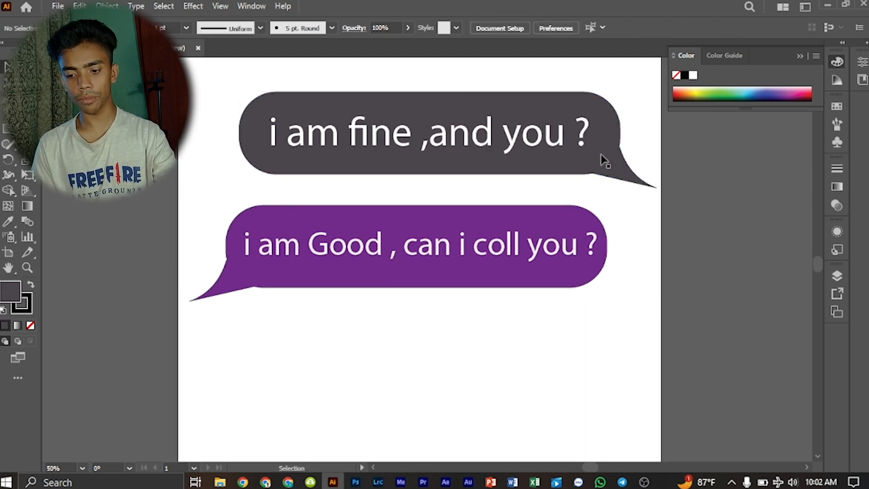
{"action": "left_click", "coordinate": [601, 156]}
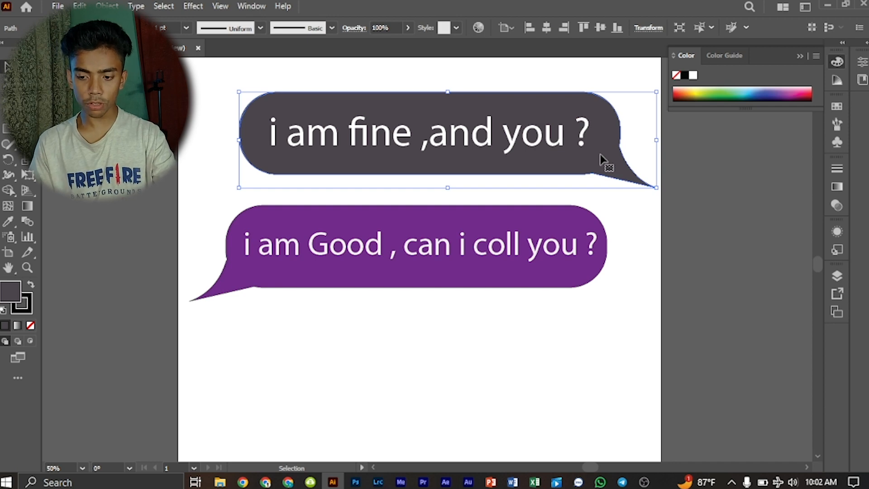
{"action": "left_click_drag", "start_coordinate": [603, 158], "coordinate": [594, 303]}
{"action": "left_click", "coordinate": [278, 338]}
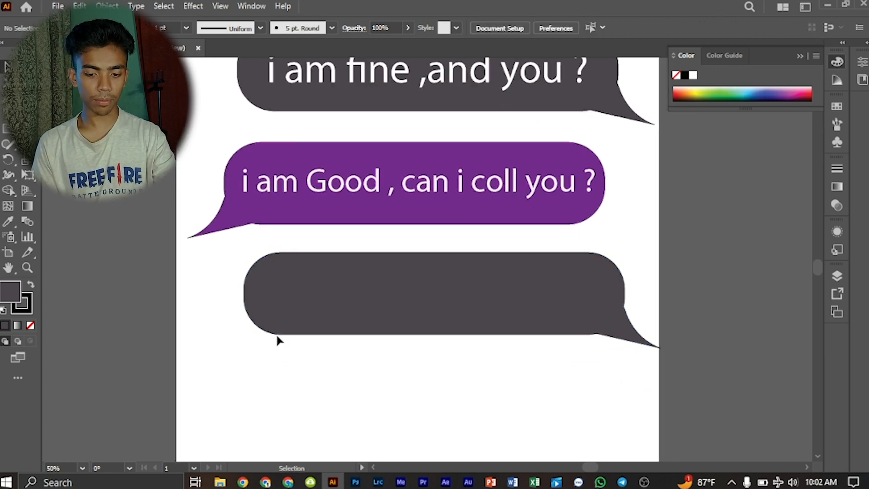
Step: Add the text "No i am class" in the empty area below the lower dark grey bubble
{"action": "key", "text": "t"}
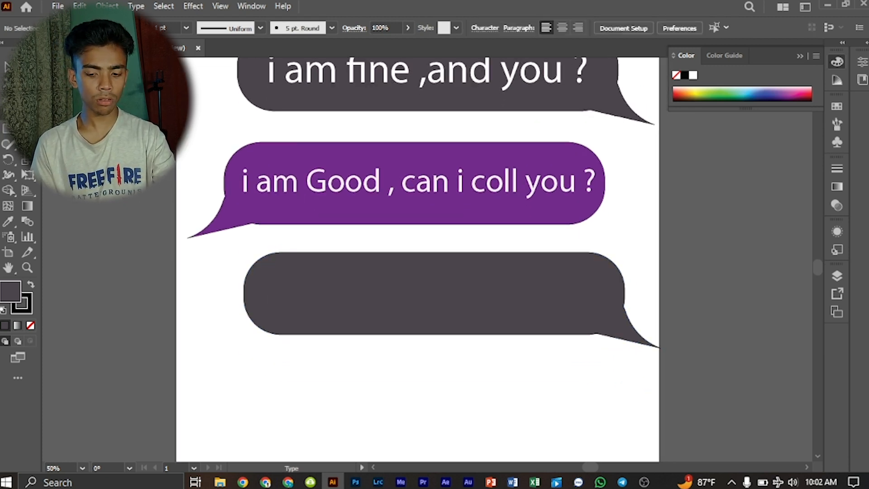
{"action": "left_click", "coordinate": [316, 378]}
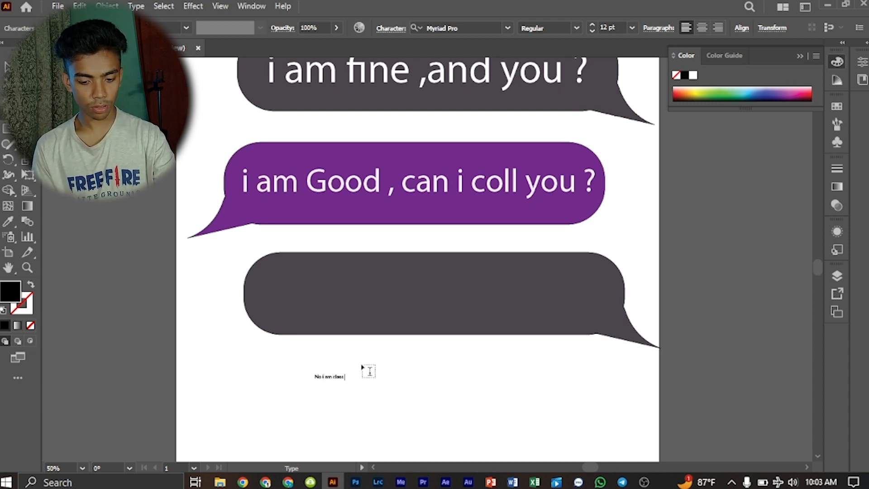
{"action": "key", "text": "Escape"}
Step: Enlarge the "No i am class" text to about 122 pt and position it just below the empty dark grey bubble
{"action": "left_click_drag", "start_coordinate": [315, 372], "coordinate": [177, 367]}
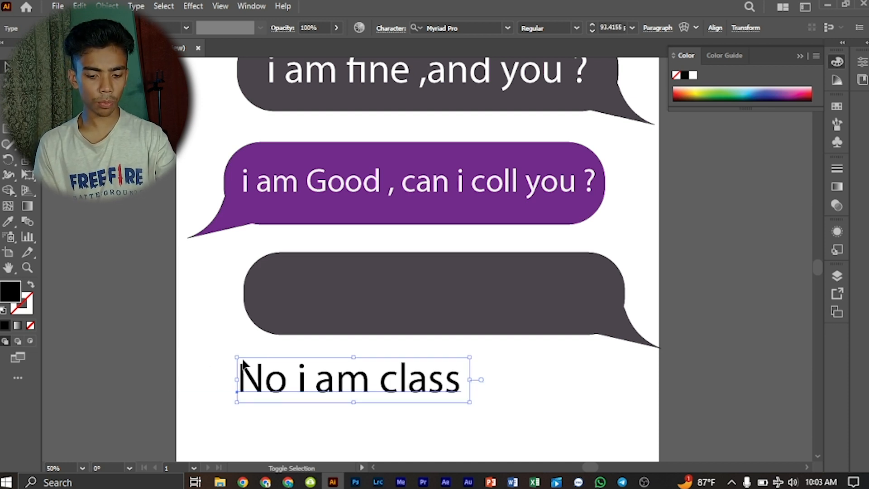
{"action": "left_click_drag", "start_coordinate": [238, 359], "coordinate": [52, 304]}
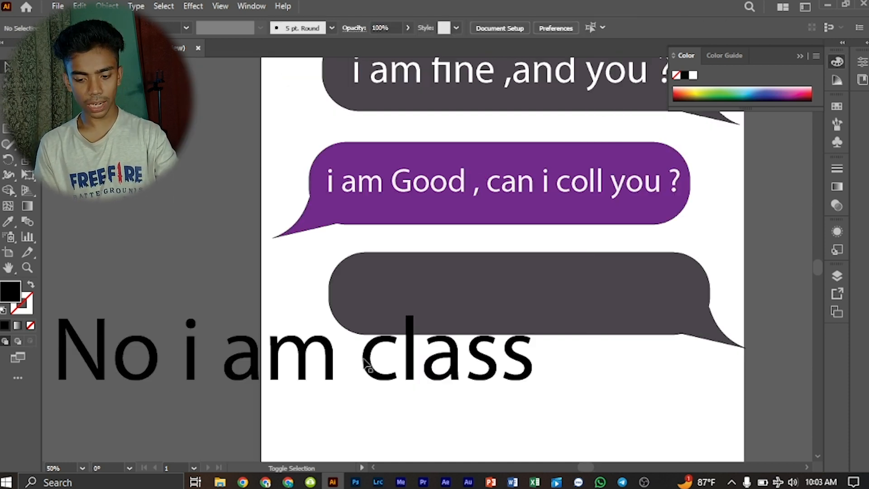
{"action": "left_click_drag", "start_coordinate": [293, 366], "coordinate": [426, 384]}
{"action": "left_click_drag", "start_coordinate": [191, 324], "coordinate": [291, 384]}
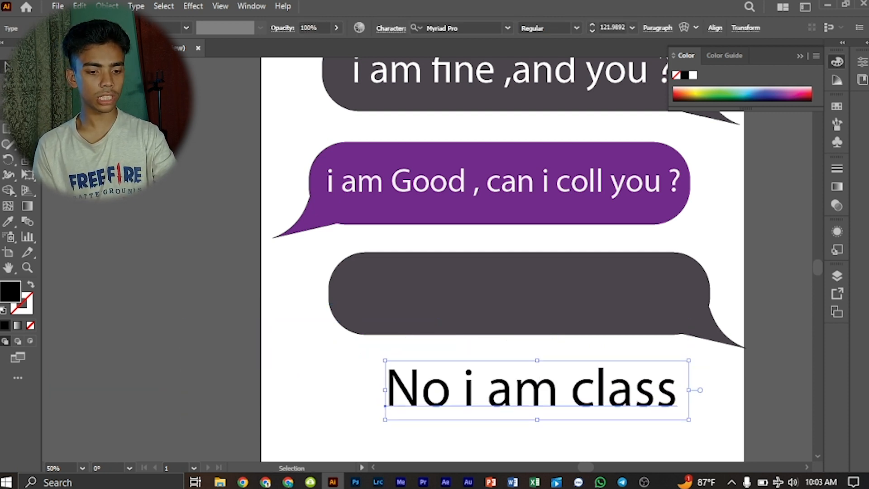
Step: Insert a comma after "No" so the text reads "No, i am class"
{"action": "key", "text": "t"}
{"action": "left_click", "coordinate": [459, 390]}
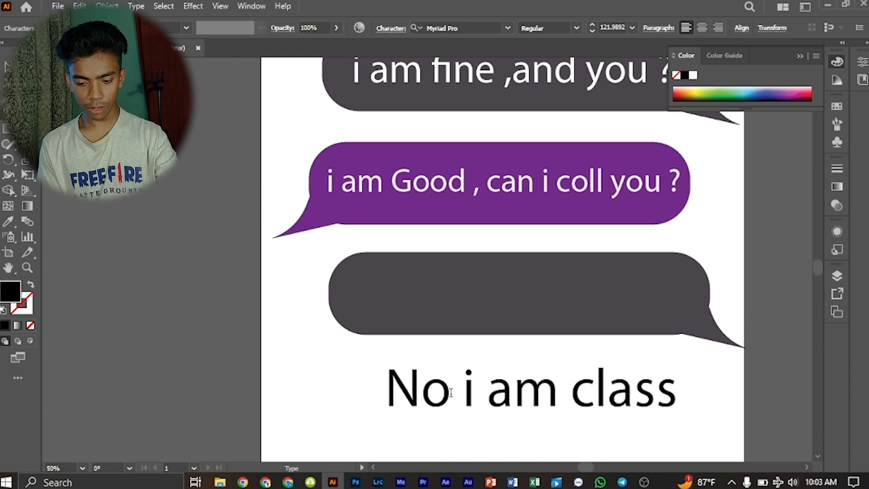
{"action": "key", "text": "BackSpace"}
{"action": "type", "text": ","}
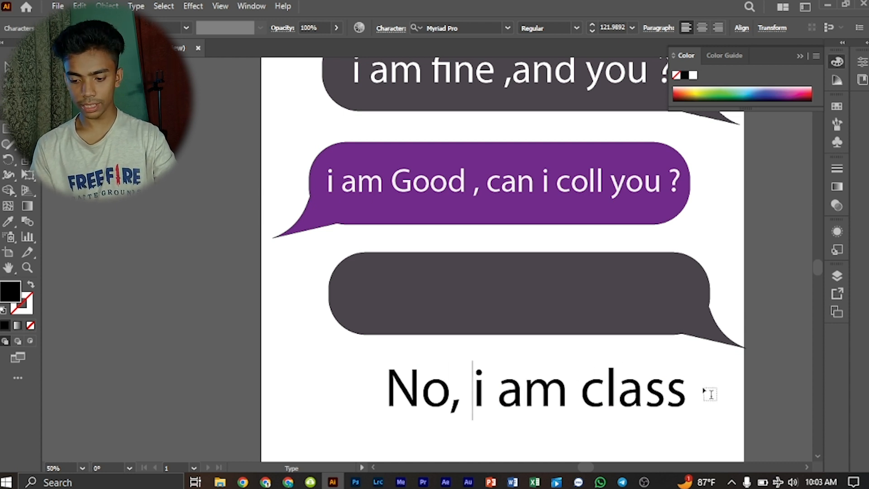
{"action": "left_click_drag", "start_coordinate": [704, 389], "coordinate": [530, 400]}
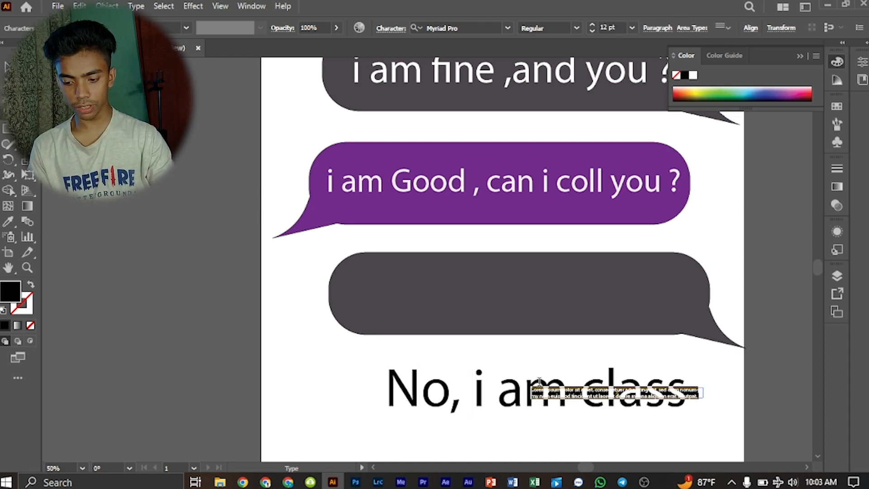
{"action": "key", "text": "ctrl+z"}
Step: Recolour the "No, i am class" text to white FFFFFF and move it onto the lower dark grey bubble
{"action": "left_click_drag", "start_coordinate": [682, 398], "coordinate": [383, 409]}
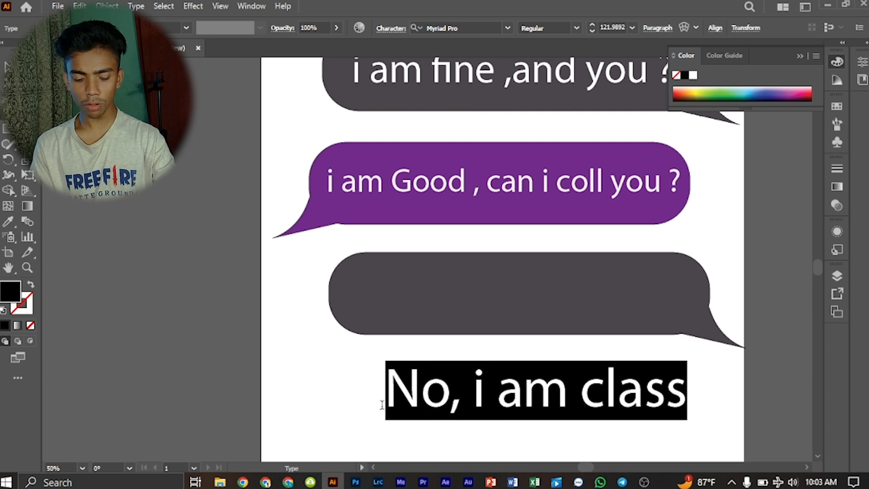
{"action": "double_click", "coordinate": [16, 302]}
{"action": "left_click", "coordinate": [383, 167]}
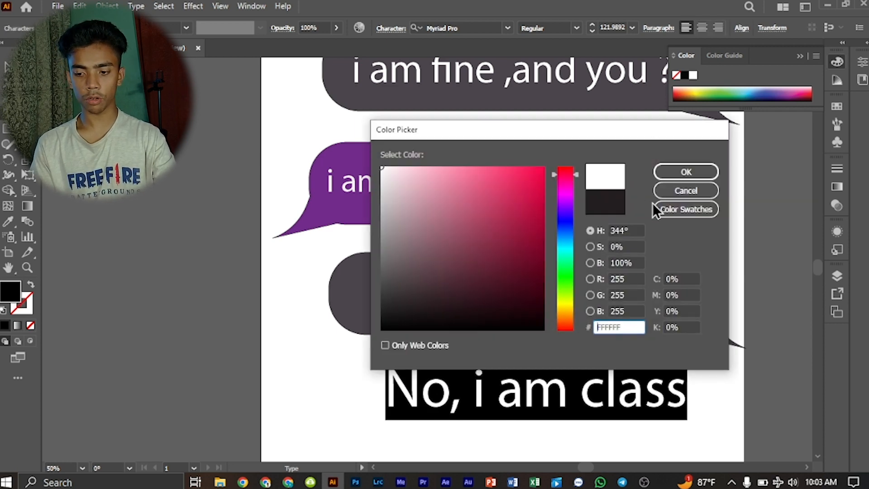
{"action": "left_click", "coordinate": [689, 170]}
{"action": "left_click_drag", "start_coordinate": [529, 401], "coordinate": [511, 305]}
{"action": "left_click", "coordinate": [511, 238]}
Step: Examine the arrangement of all four speech bubbles on the whole artboard
{"action": "key", "text": "space"}
{"action": "left_click_drag", "start_coordinate": [516, 185], "coordinate": [439, 242]}
{"action": "scroll", "coordinate": [333, 138], "scroll_direction": "up", "scroll_amount": 4}
{"action": "key", "text": "space"}
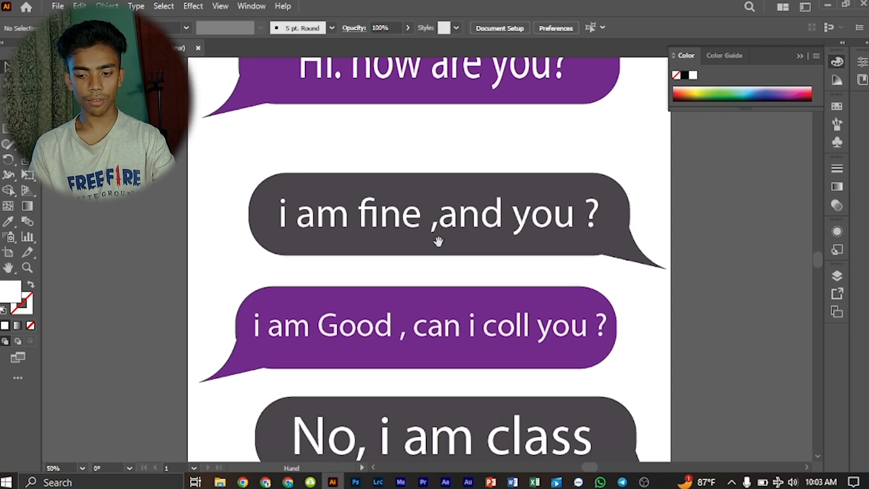
{"action": "scroll", "coordinate": [385, 285], "scroll_direction": "down", "scroll_amount": 3}
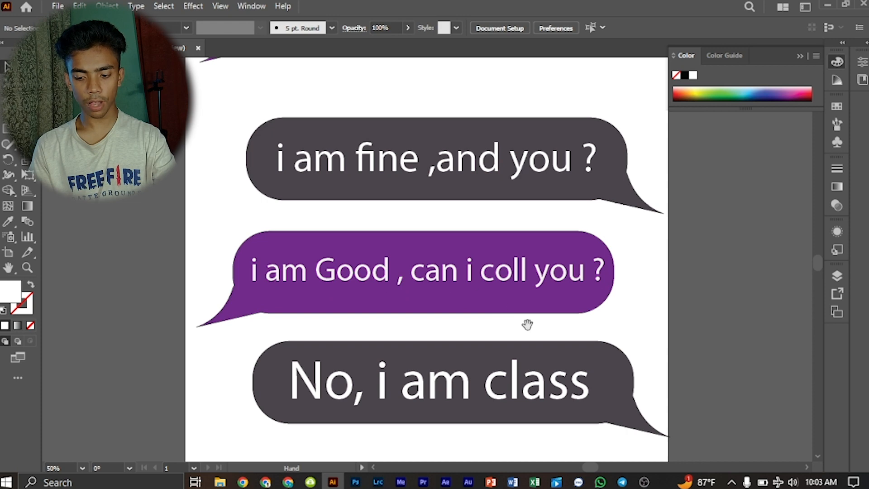
{"action": "left_click_drag", "start_coordinate": [524, 325], "coordinate": [498, 247]}
{"action": "key", "text": "ctrl+minus"}
{"action": "key", "text": "ctrl+minus"}
{"action": "left_click_drag", "start_coordinate": [439, 160], "coordinate": [454, 234]}
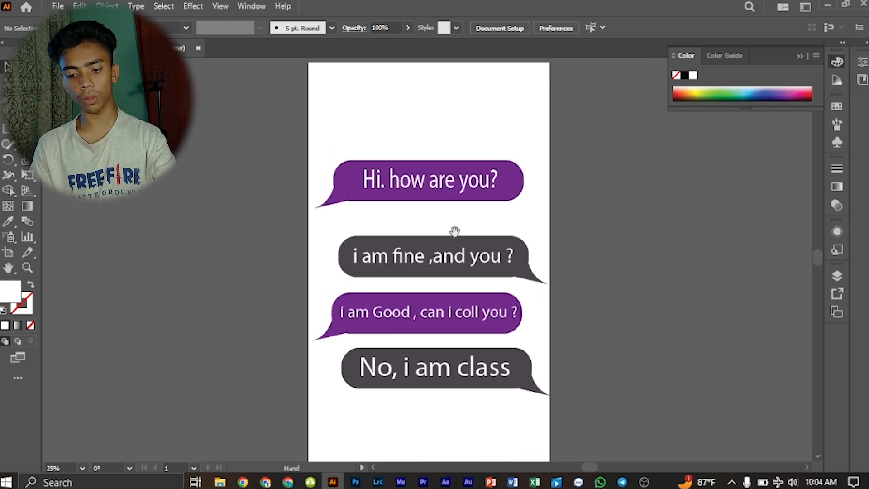
{"action": "left_click_drag", "start_coordinate": [462, 138], "coordinate": [434, 136]}
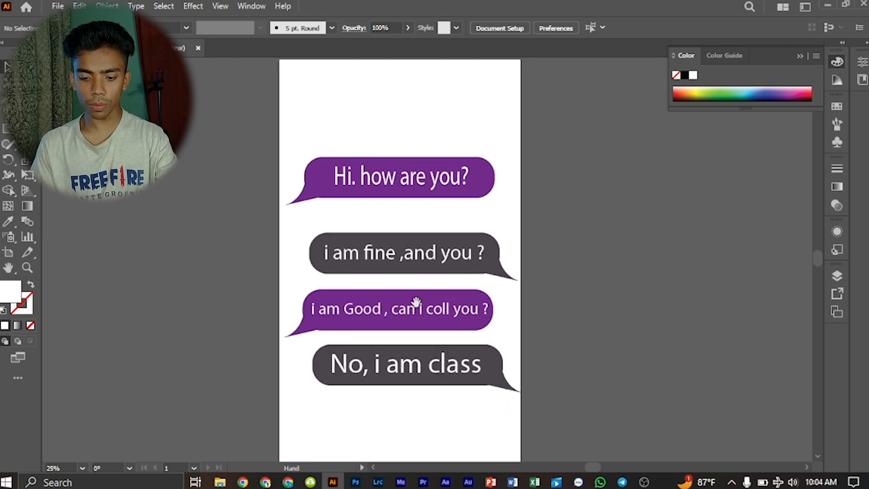
{"action": "mouse_move", "coordinate": [416, 301]}
{"action": "left_mouse_down"}
{"action": "mouse_move", "coordinate": [419, 276]}
{"action": "mouse_move", "coordinate": [411, 311]}
{"action": "left_mouse_up"}
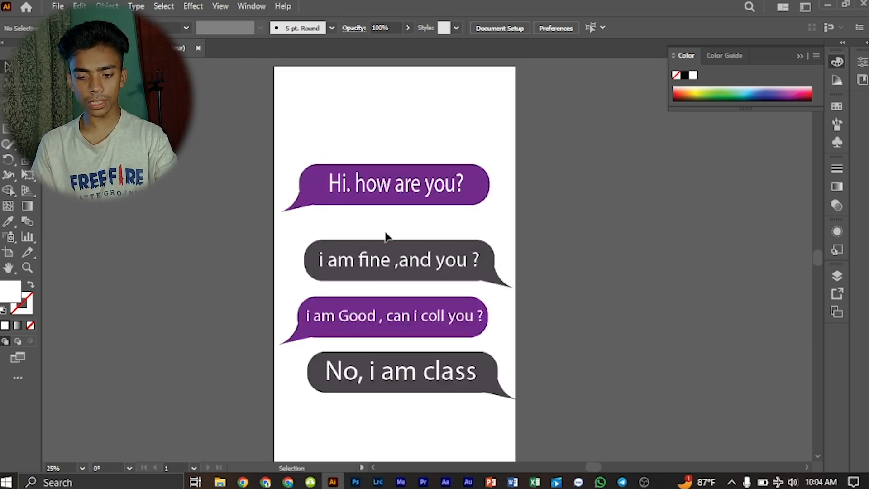
{"action": "left_click_drag", "start_coordinate": [427, 202], "coordinate": [415, 217]}
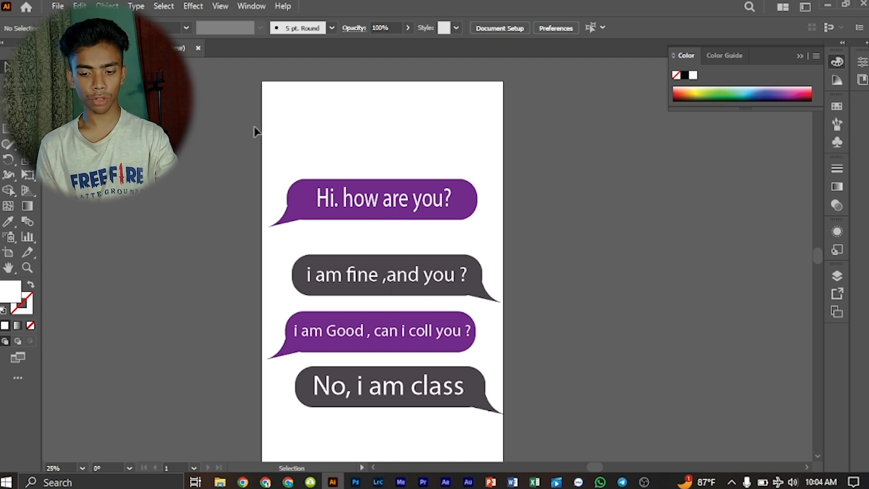
Step: Group the "Hi. how are you?" text with its purple bubble, and the "i am fine ,and you ?" text with its grey bubble
{"action": "left_click_drag", "start_coordinate": [269, 122], "coordinate": [486, 235]}
{"action": "key", "text": "ctrl+g"}
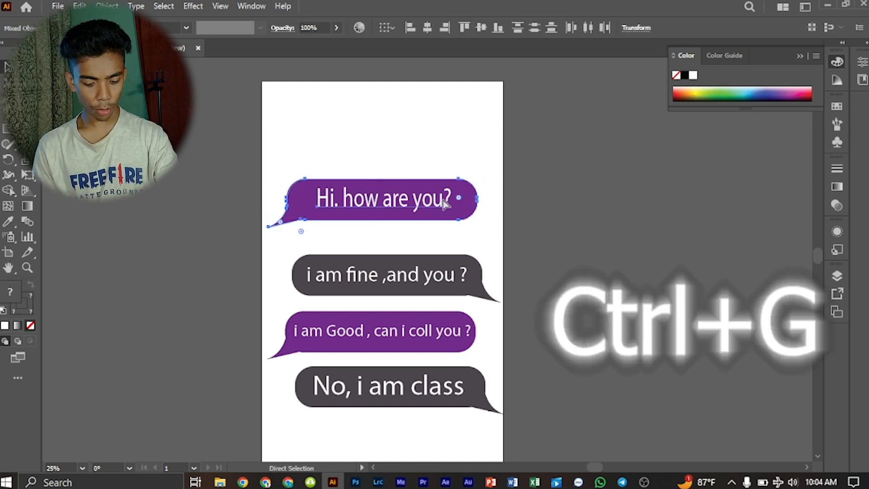
{"action": "key", "text": "v"}
{"action": "left_click_drag", "start_coordinate": [265, 257], "coordinate": [519, 279]}
{"action": "key", "text": "a"}
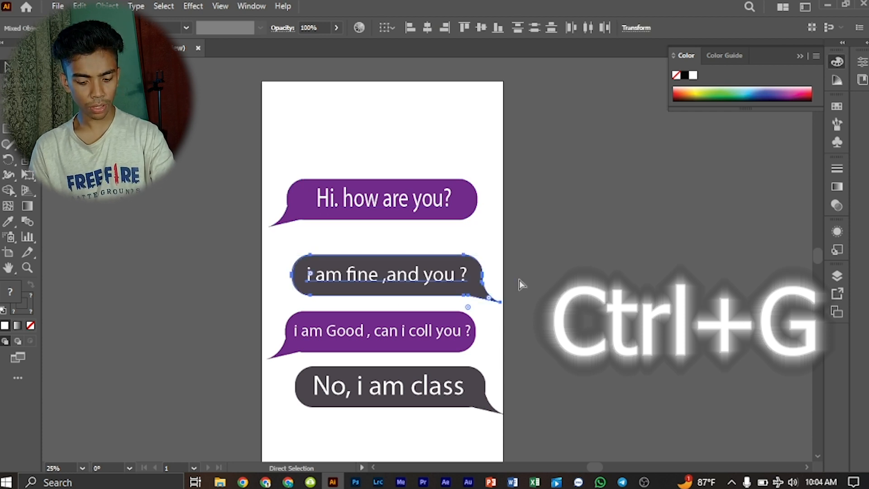
{"action": "key", "text": "ctrl+g"}
Step: Group the "i am Good , can i coll you ?" text with its purple bubble, and "No, i am class" with its grey bubble
{"action": "key", "text": "v"}
{"action": "left_click_drag", "start_coordinate": [493, 346], "coordinate": [266, 312]}
{"action": "key", "text": "a"}
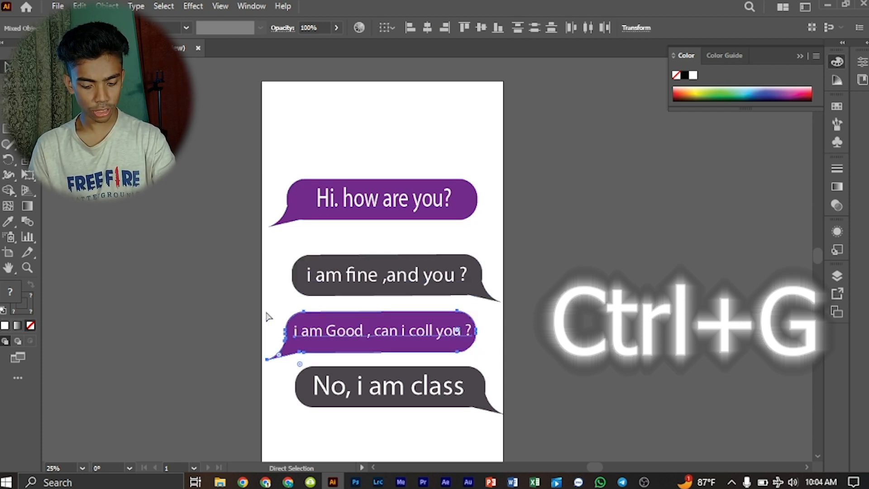
{"action": "key", "text": "ctrl+g"}
{"action": "left_click_drag", "start_coordinate": [507, 398], "coordinate": [280, 381]}
{"action": "key", "text": "ctrl"}
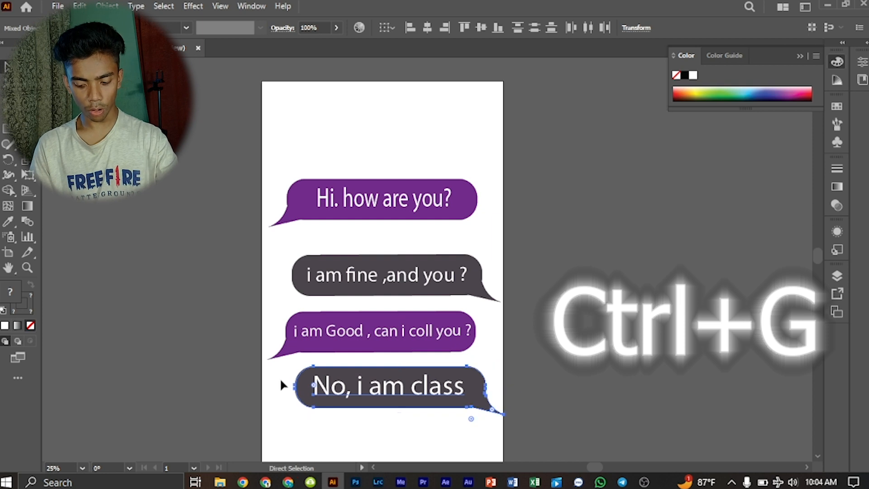
{"action": "key", "text": "ctrl+g"}
{"action": "left_click", "coordinate": [232, 253]}
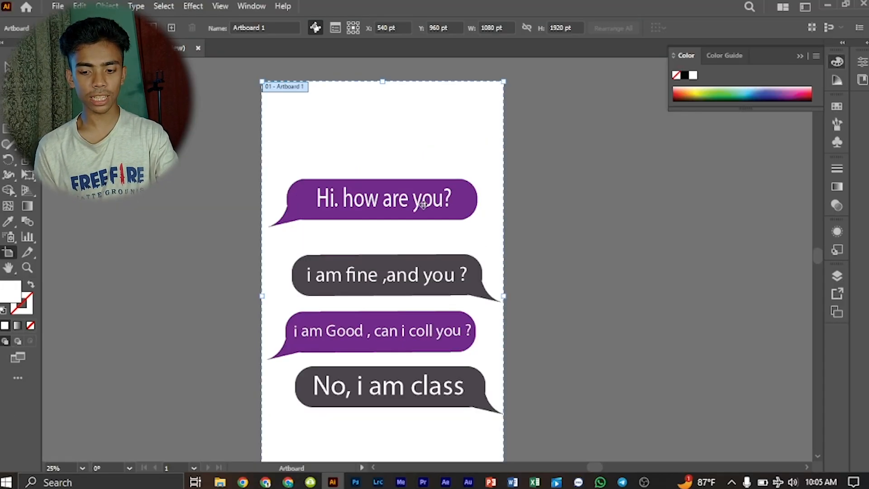
Step: Fit the artboard to the bounds of the "Hi. how are you?" bubble using the Artboard tool
{"action": "left_click", "coordinate": [424, 206]}
{"action": "key", "text": "Delete"}
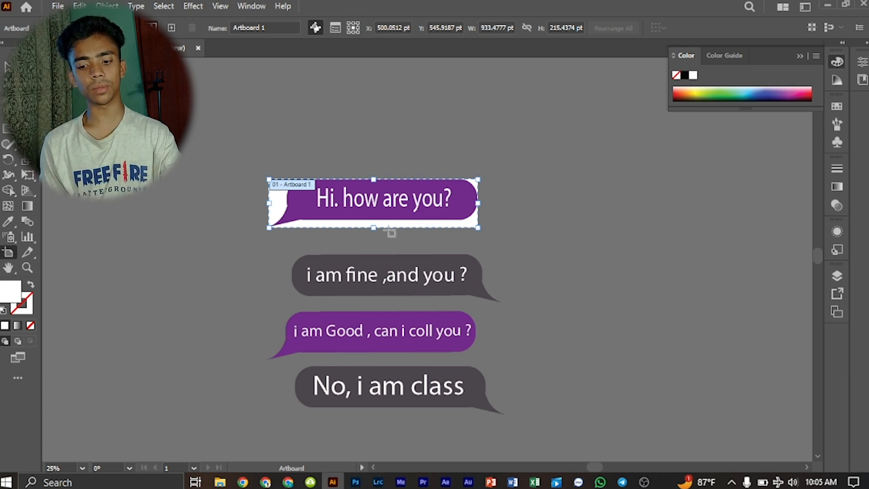
{"action": "left_click", "coordinate": [8, 67]}
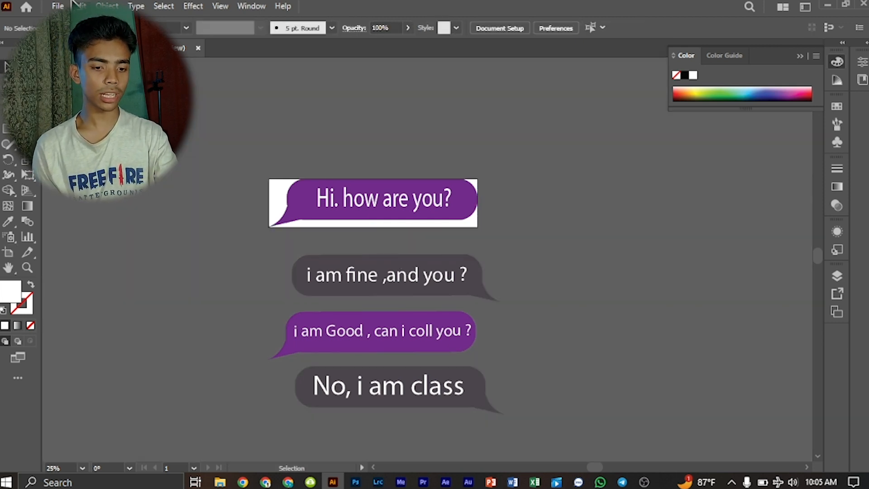
Step: Export the "Hi. how are you?" bubble through Save for Web as a transparent PNG-24, proceeding to the choice of save location
{"action": "left_click", "coordinate": [58, 6]}
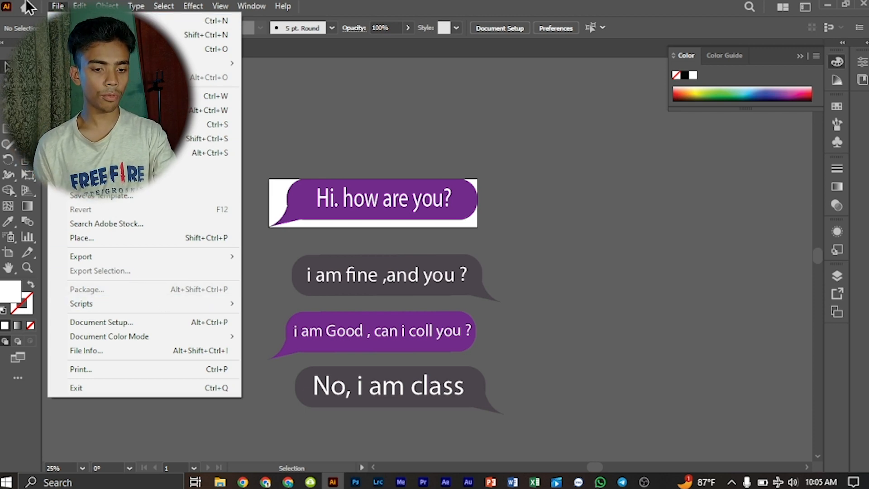
{"action": "left_click", "coordinate": [59, 6]}
{"action": "left_click", "coordinate": [59, 6]}
{"action": "mouse_move", "coordinate": [223, 257]}
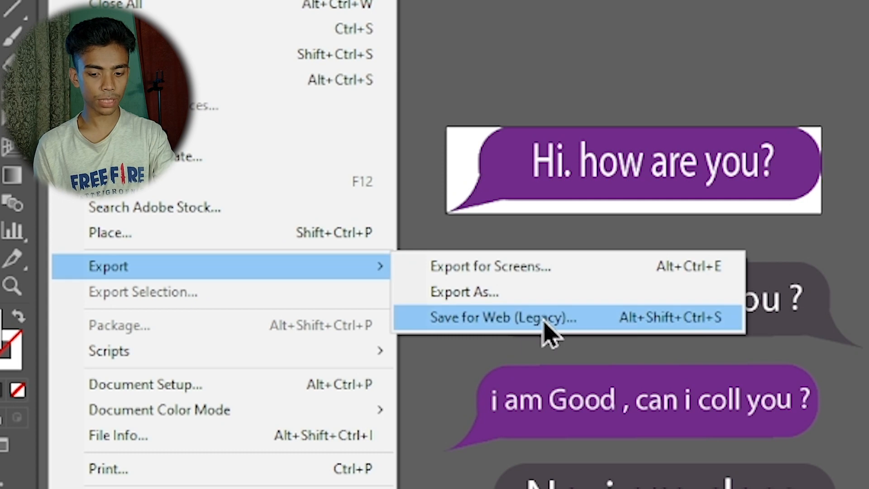
{"action": "left_click", "coordinate": [545, 319]}
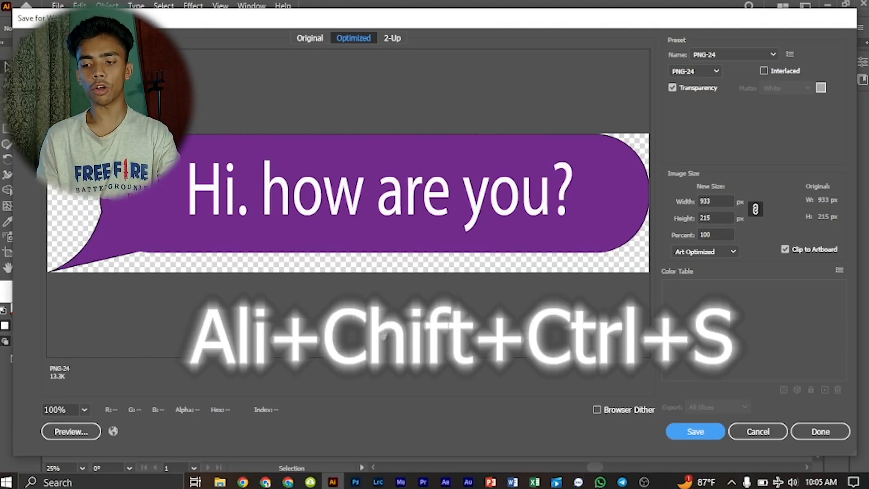
{"action": "left_click", "coordinate": [695, 431]}
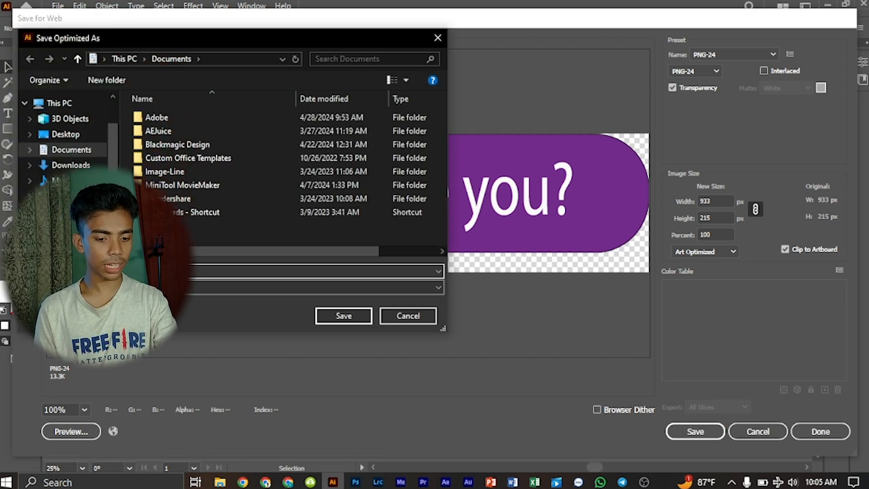
Step: Create a "chat box" folder on the Desktop and save the "Hi. how are you?" bubble image in it as 1
{"action": "left_click", "coordinate": [84, 242]}
{"action": "left_click", "coordinate": [61, 180]}
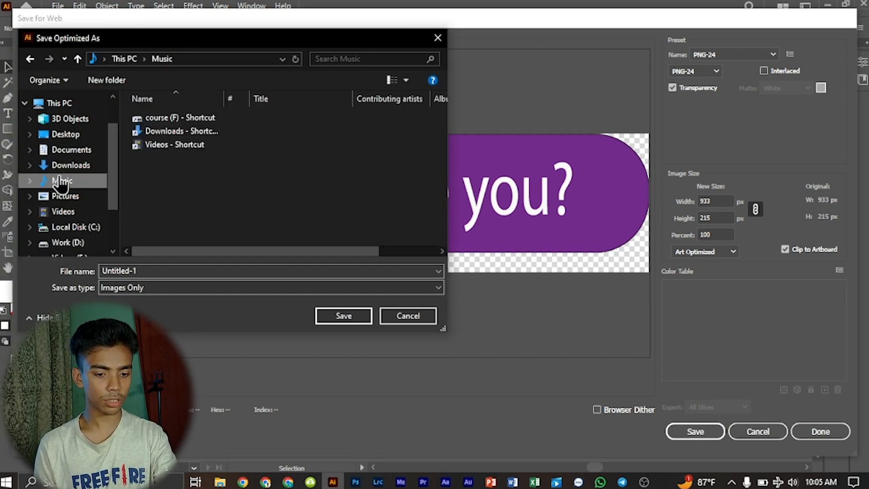
{"action": "left_click", "coordinate": [66, 134]}
{"action": "right_click", "coordinate": [170, 199]}
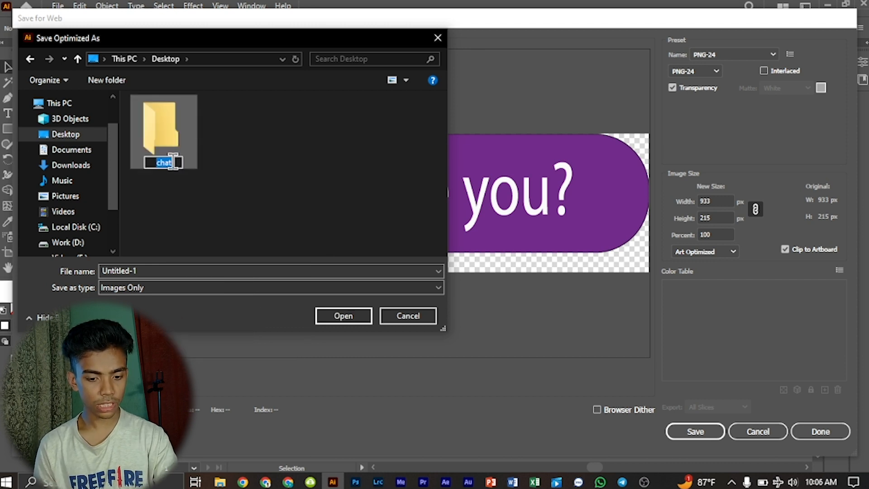
{"action": "type", "text": "box"}
{"action": "key", "text": "Return"}
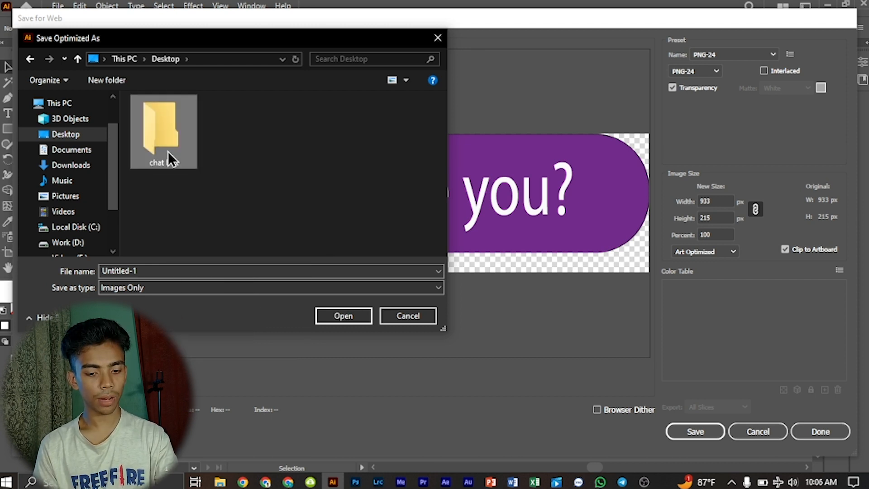
{"action": "double_click", "coordinate": [167, 151]}
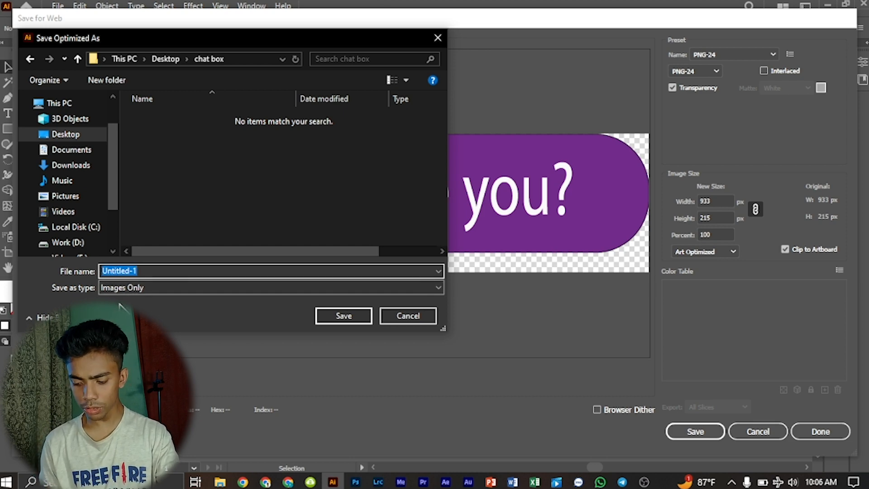
{"action": "type", "text": "1"}
{"action": "left_click", "coordinate": [342, 316]}
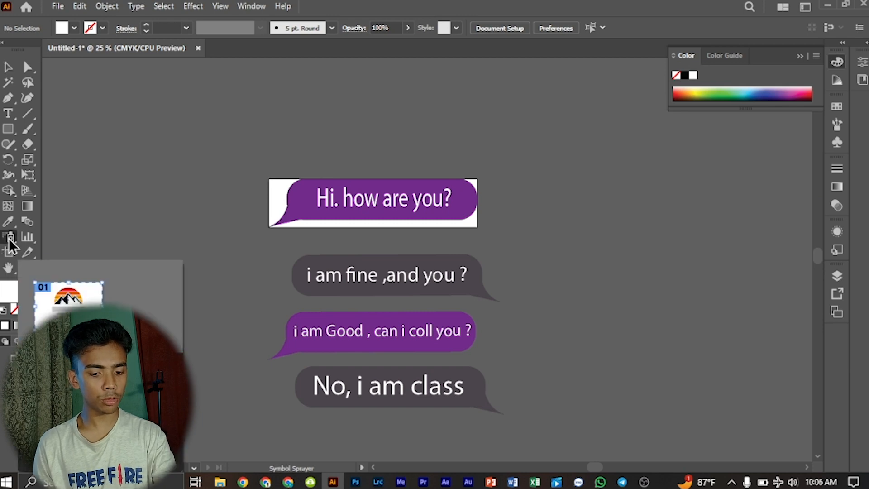
Step: Fit the artboard to the "i am fine ,and you ?" bubble and export it through Save for Web as a PNG-24 named 2
{"action": "left_click", "coordinate": [8, 252]}
{"action": "left_click", "coordinate": [385, 275]}
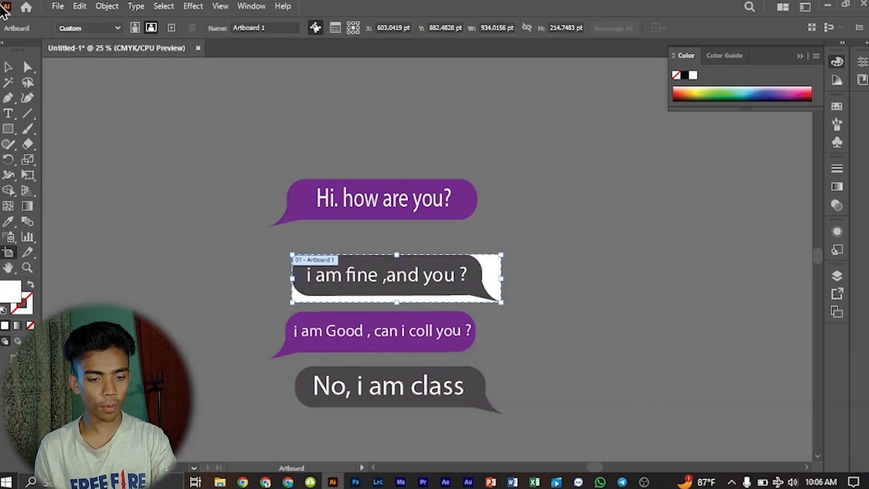
{"action": "left_click", "coordinate": [58, 6]}
{"action": "mouse_move", "coordinate": [125, 262]}
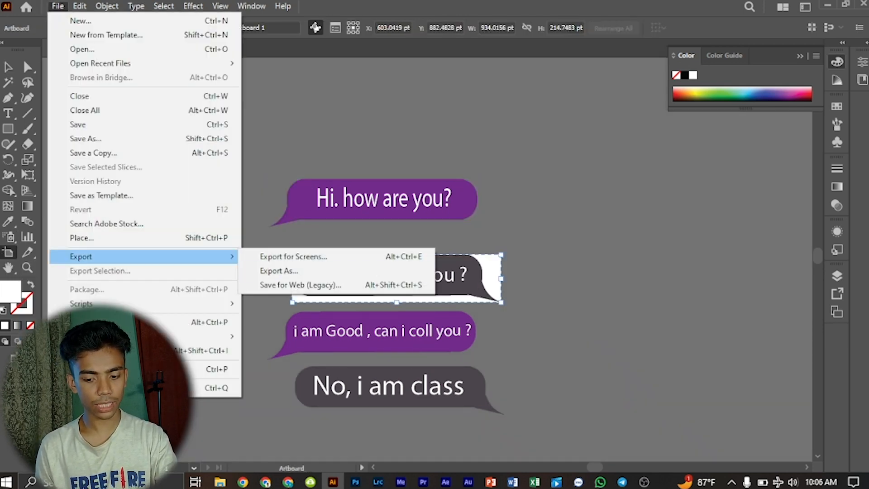
{"action": "left_click", "coordinate": [282, 286]}
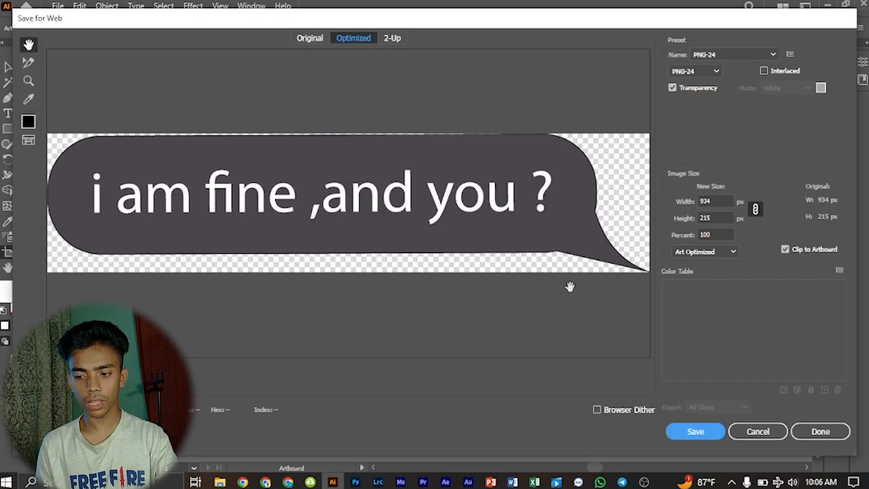
{"action": "left_click", "coordinate": [702, 71]}
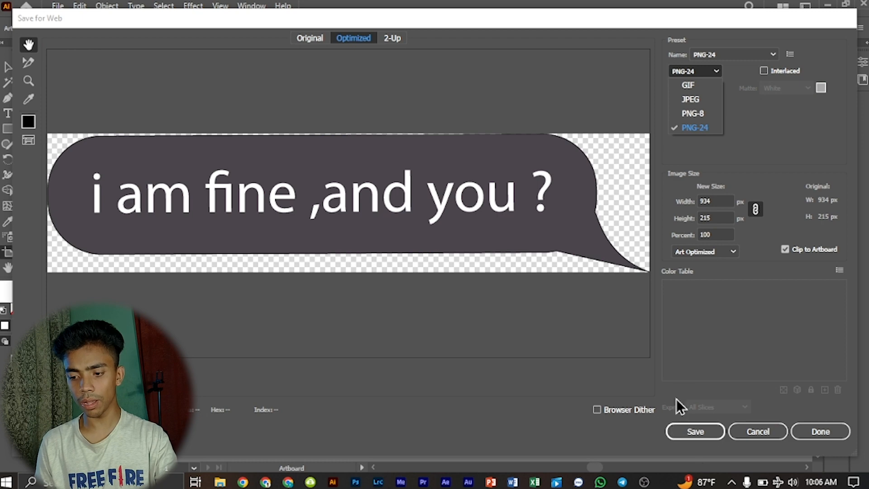
{"action": "left_click", "coordinate": [696, 431]}
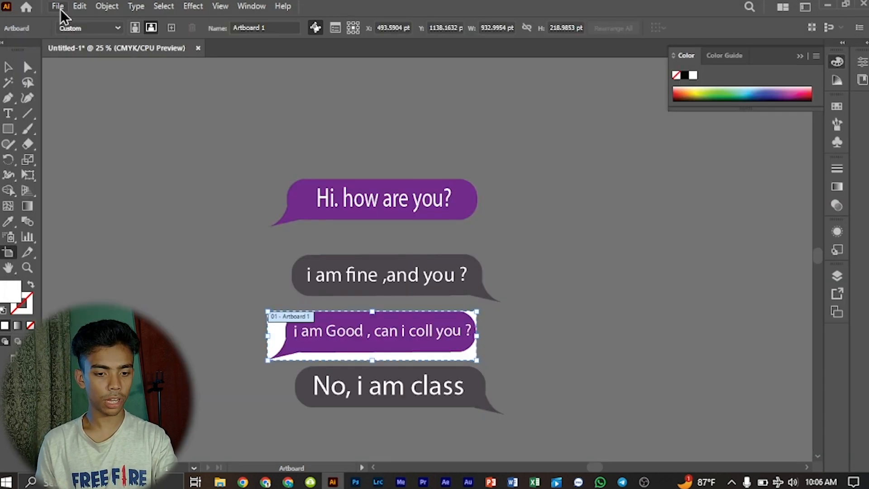
Step: Export the "i am Good , can i coll you ?" bubble through Save for Web as a PNG-24 named 3 in the "chat box" folder
{"action": "left_click", "coordinate": [59, 6]}
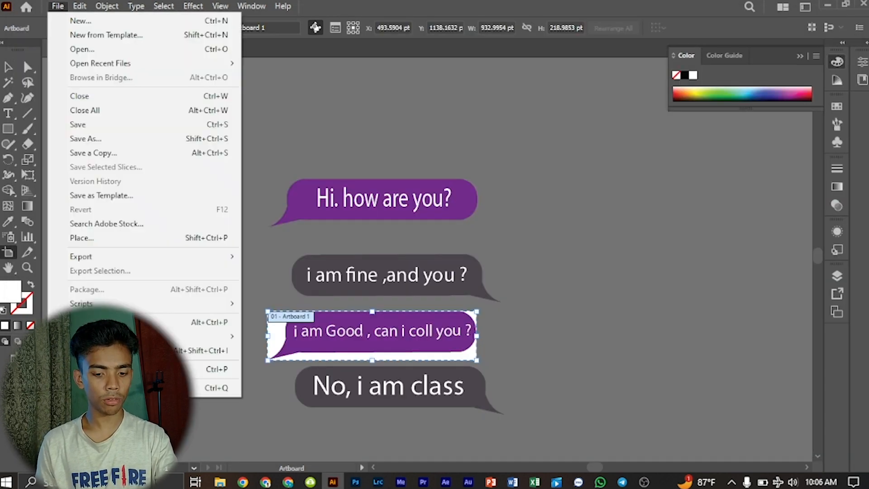
{"action": "mouse_move", "coordinate": [131, 258]}
{"action": "left_click", "coordinate": [330, 286]}
{"action": "left_click", "coordinate": [695, 431]}
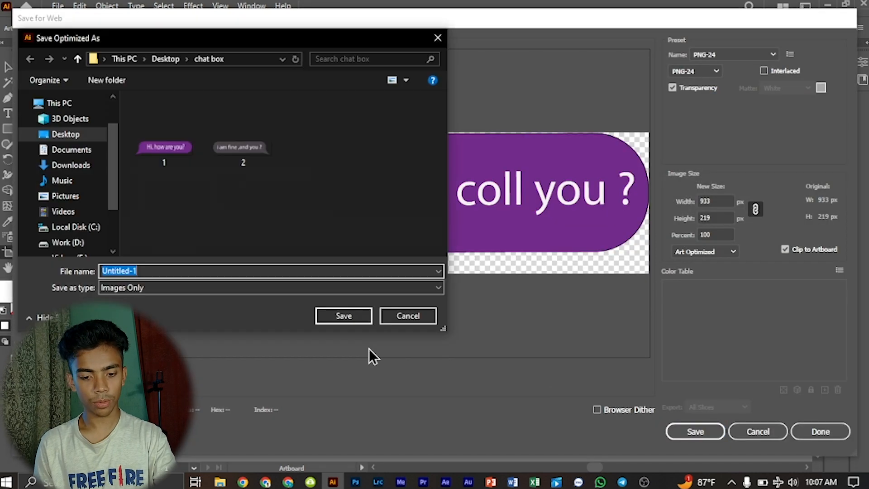
{"action": "type", "text": "3"}
{"action": "key", "text": "Return"}
Step: Fit the artboard to the "No, i am class" bubble and export it through Save for Web as a PNG-24 named 4
{"action": "left_click", "coordinate": [400, 394]}
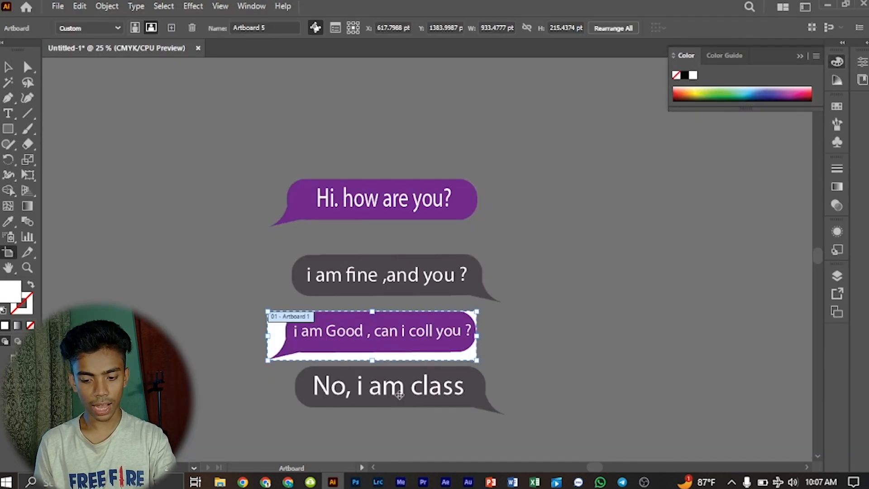
{"action": "left_click", "coordinate": [56, 7]}
{"action": "left_click", "coordinate": [330, 285]}
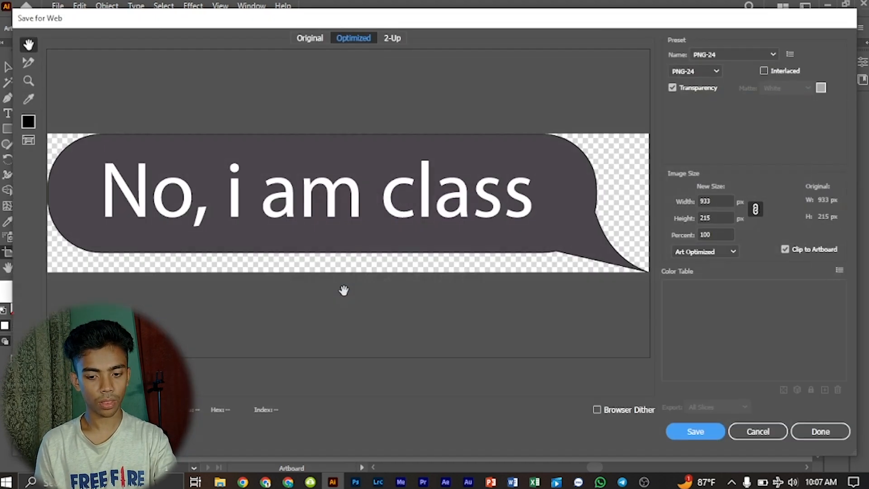
{"action": "left_click", "coordinate": [695, 431]}
{"action": "type", "text": "4"}
{"action": "left_click", "coordinate": [358, 319]}
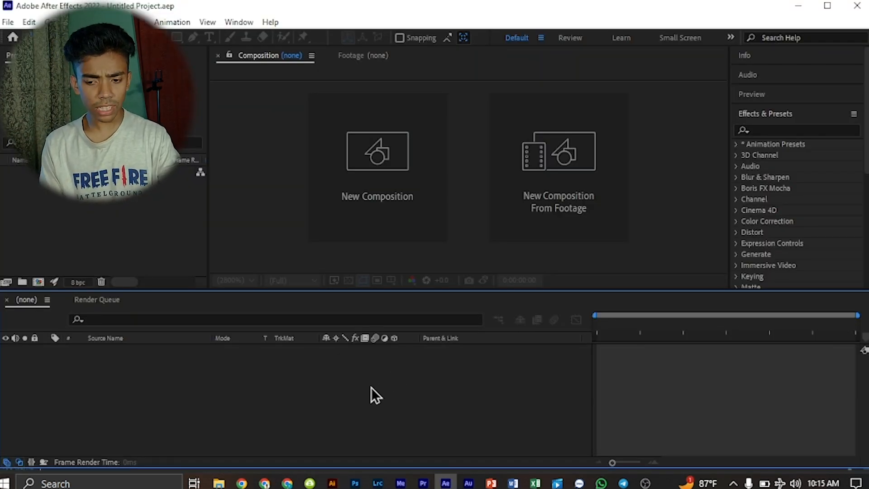
Step: In After Effects, create a new composition 1080 px wide and 1920 px high, and enlarge its preview area
{"action": "left_click", "coordinate": [39, 282]}
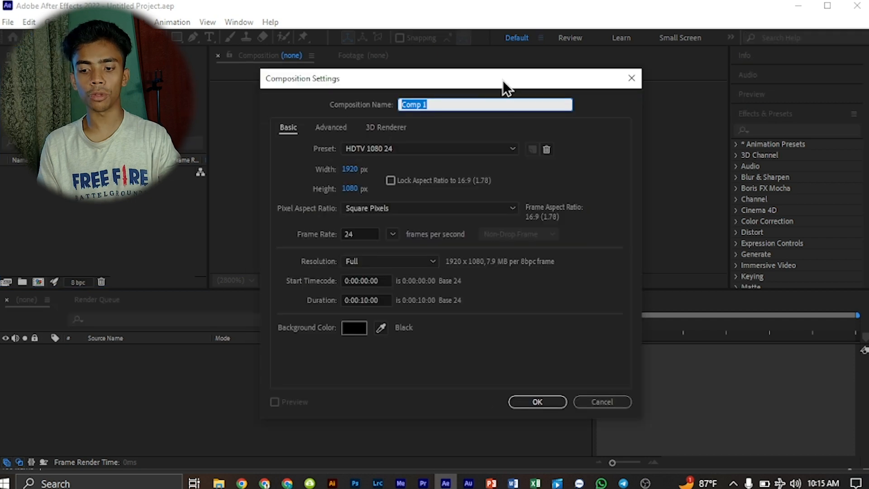
{"action": "left_click_drag", "start_coordinate": [488, 79], "coordinate": [495, 86]}
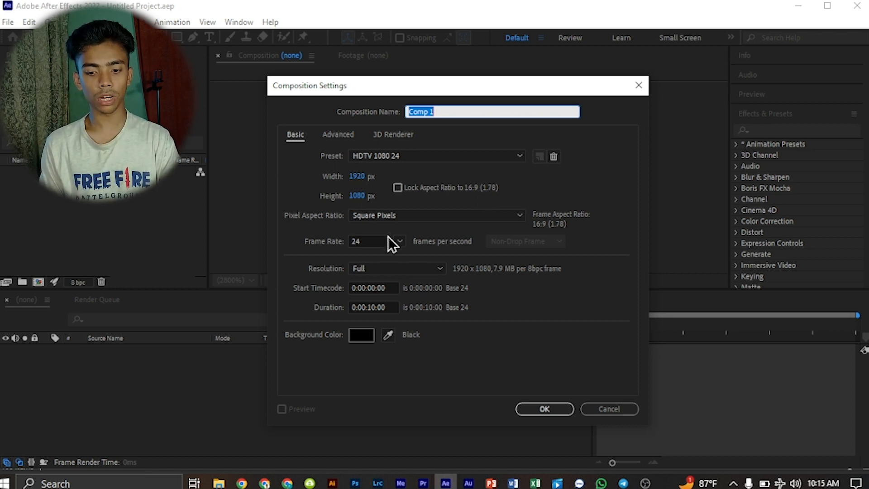
{"action": "left_click", "coordinate": [359, 181]}
{"action": "type", "text": "1"}
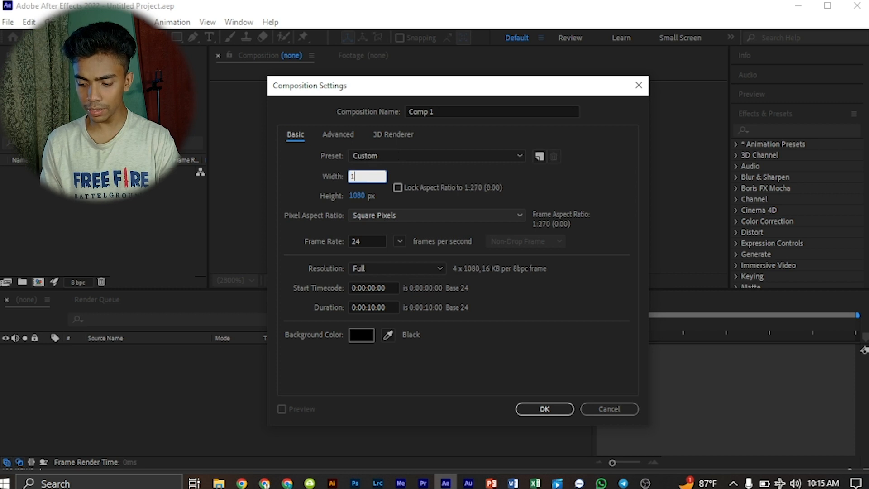
{"action": "type", "text": "080"}
{"action": "key", "text": "Return"}
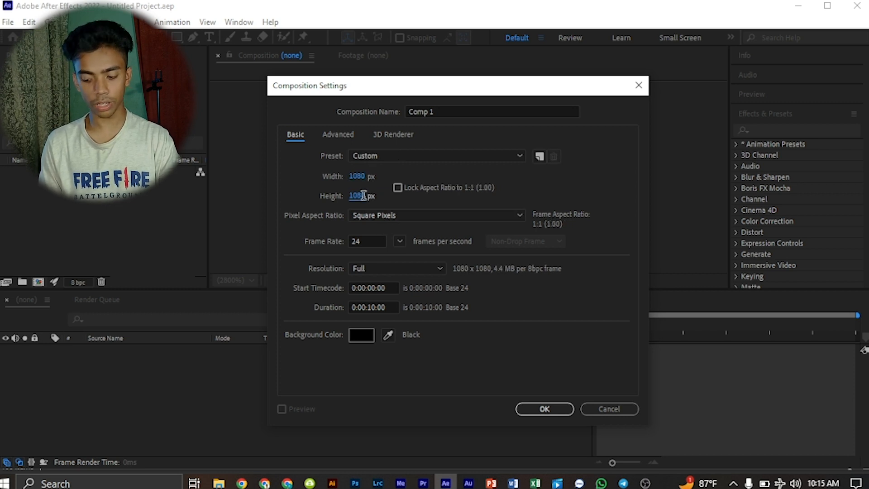
{"action": "type", "text": "1920"}
{"action": "key", "text": "Return"}
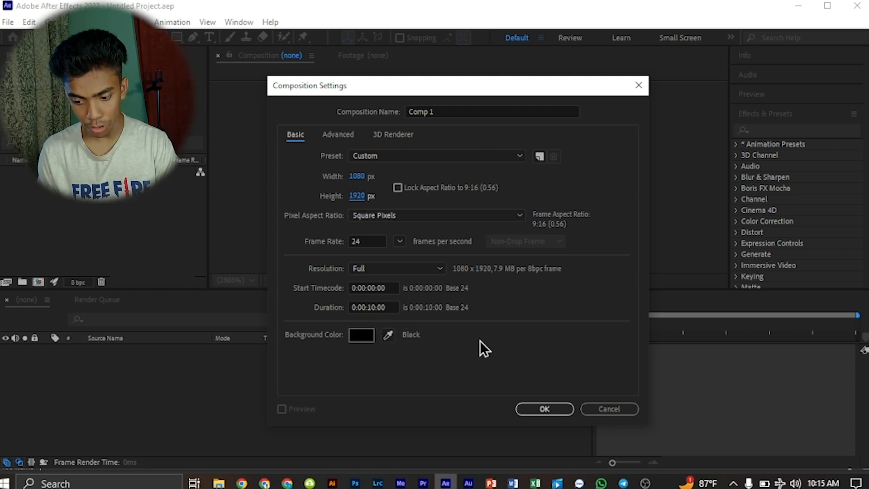
{"action": "left_click", "coordinate": [545, 410]}
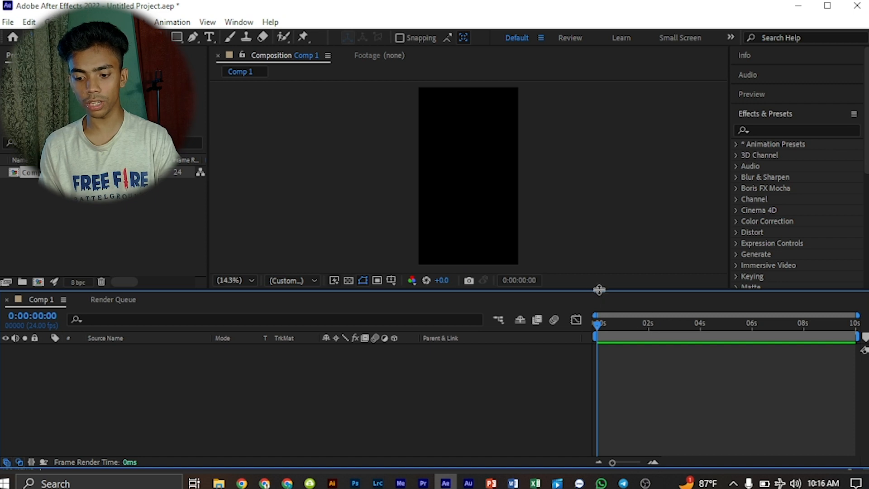
{"action": "left_click_drag", "start_coordinate": [581, 292], "coordinate": [587, 329]}
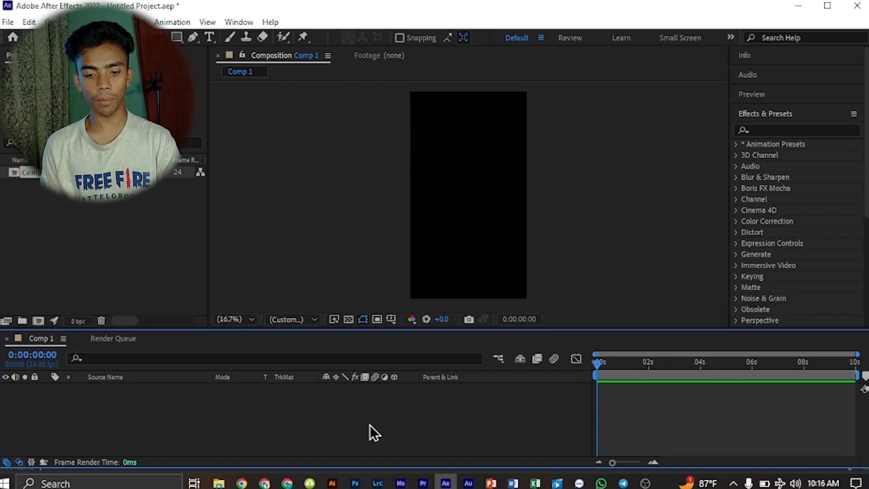
Step: Import the PNG images 1, 2, 3 and 4 from the Desktop "chat box" folder into the project as footage
{"action": "double_click", "coordinate": [113, 236]}
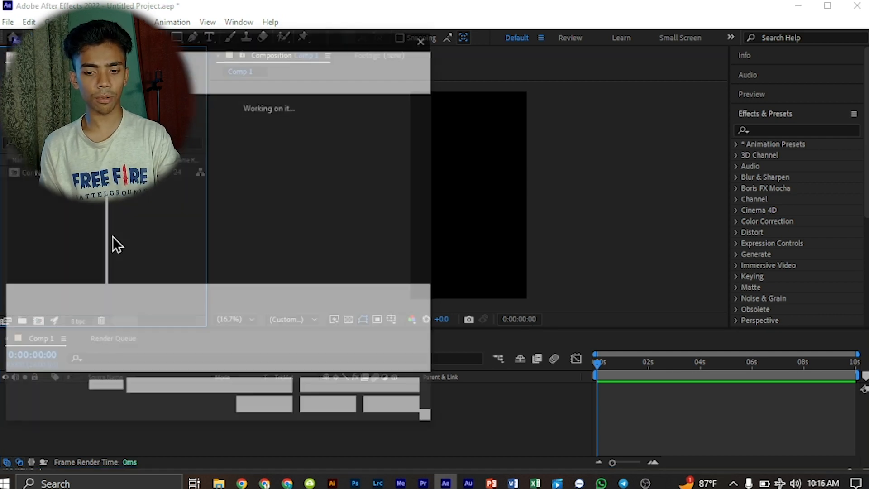
{"action": "left_click", "coordinate": [67, 190]}
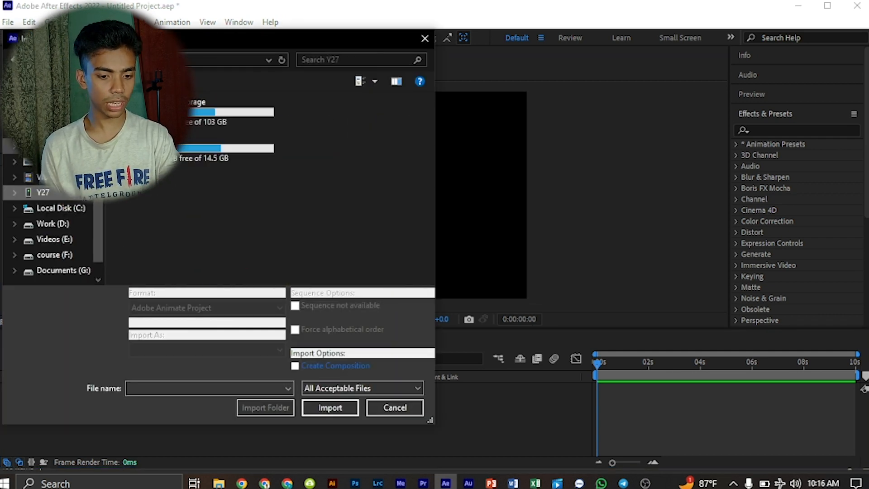
{"action": "scroll", "coordinate": [67, 191], "scroll_direction": "up", "scroll_amount": 2}
{"action": "left_click", "coordinate": [62, 182]}
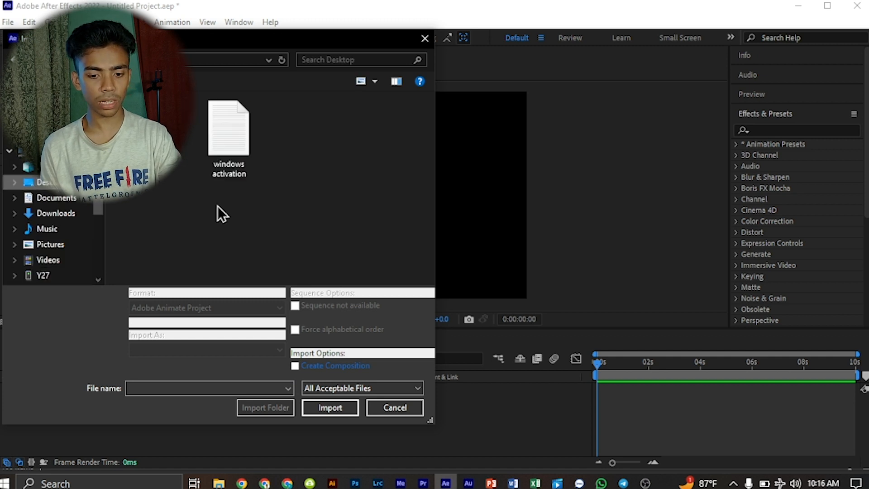
{"action": "left_click_drag", "start_coordinate": [415, 221], "coordinate": [165, 178]}
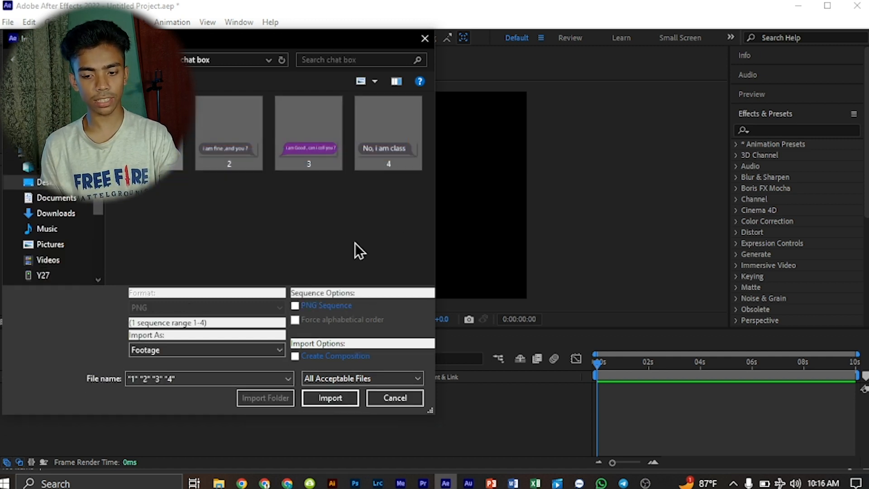
{"action": "left_click", "coordinate": [322, 398]}
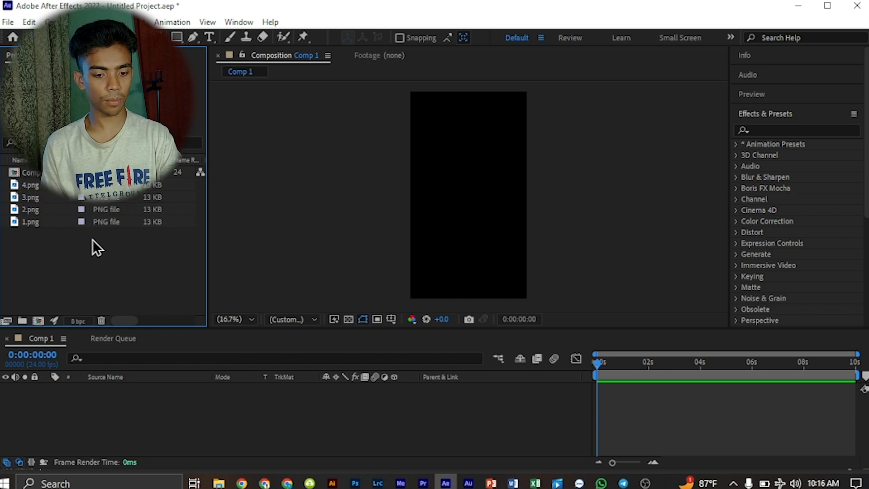
{"action": "left_click", "coordinate": [32, 222]}
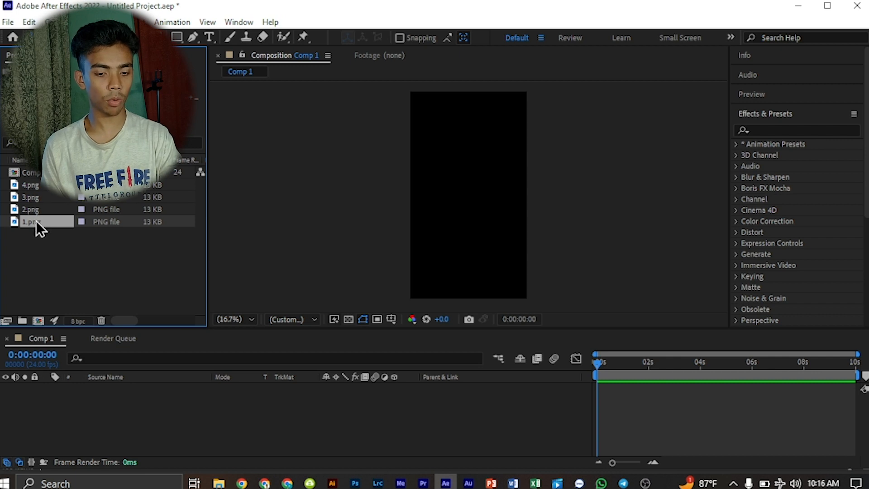
{"action": "left_click", "coordinate": [28, 209]}
{"action": "left_click", "coordinate": [32, 195]}
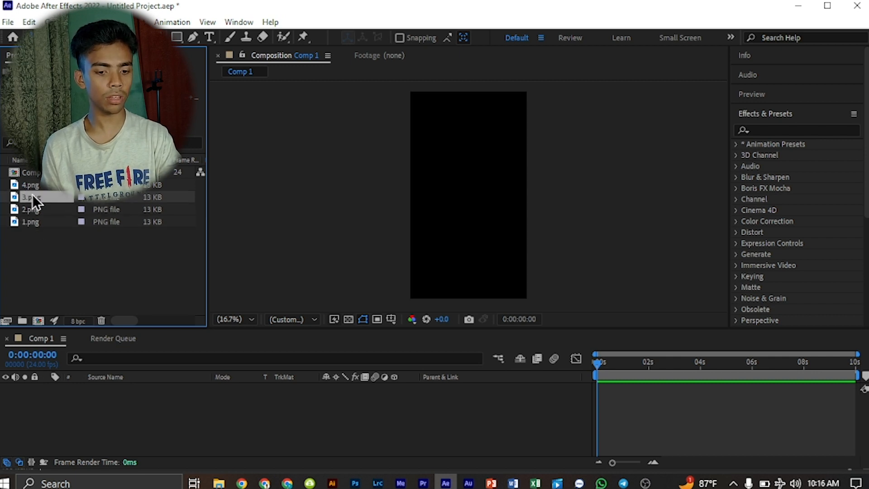
{"action": "left_click", "coordinate": [31, 189]}
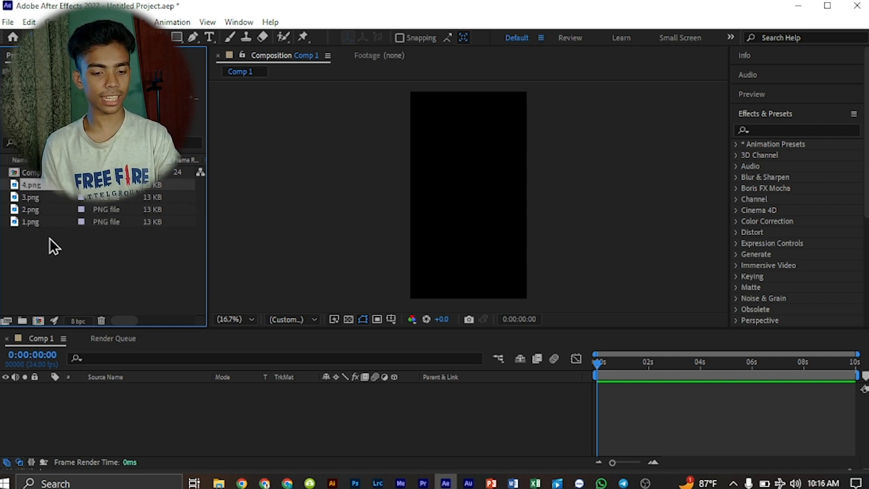
{"action": "left_click", "coordinate": [51, 253]}
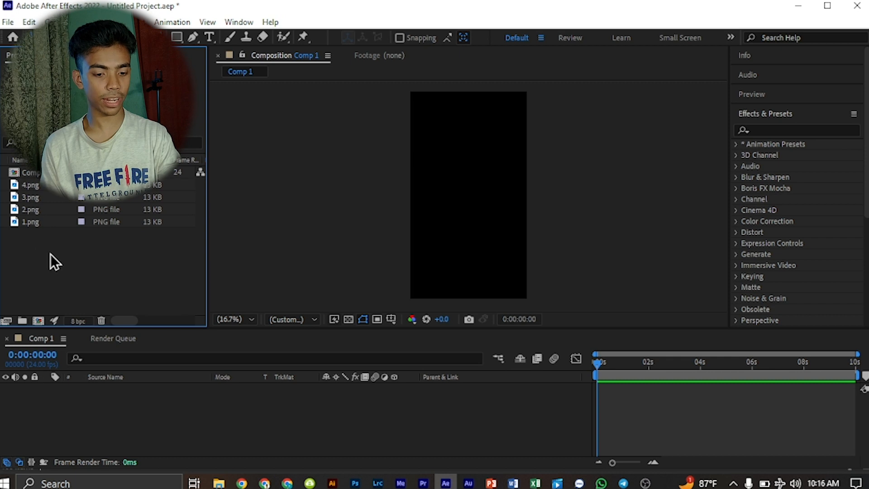
Step: Add 1.png to the Comp 1 timeline as a layer and reveal its Transform properties
{"action": "left_click", "coordinate": [36, 222]}
{"action": "left_click_drag", "start_coordinate": [38, 223], "coordinate": [300, 391]}
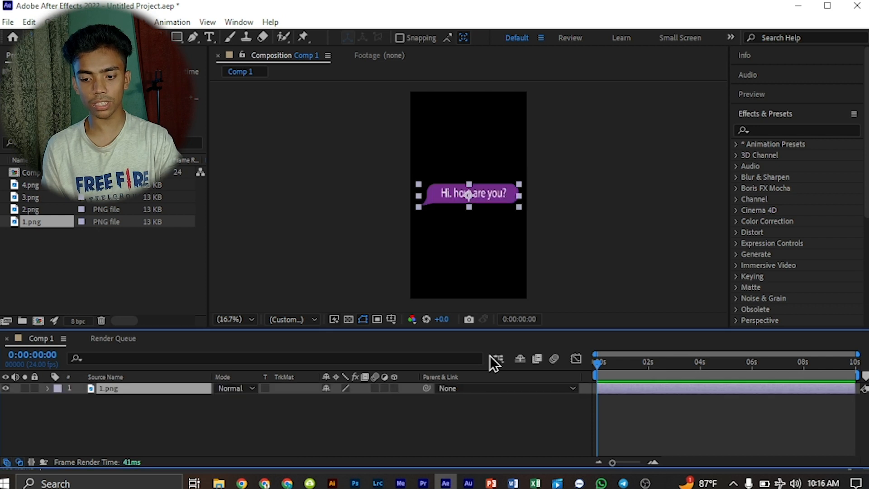
{"action": "mouse_move", "coordinate": [564, 328]}
{"action": "left_mouse_down"}
{"action": "mouse_move", "coordinate": [567, 375]}
{"action": "mouse_move", "coordinate": [564, 336]}
{"action": "left_mouse_up"}
{"action": "left_click", "coordinate": [297, 433]}
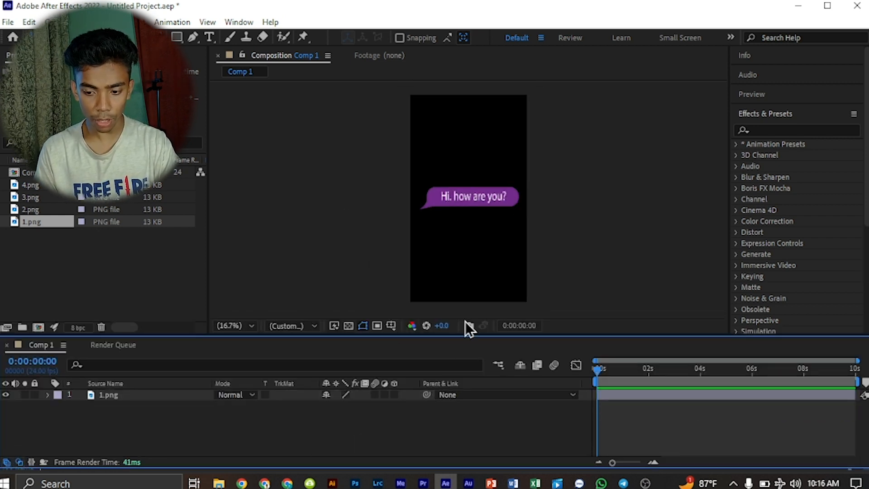
{"action": "left_click", "coordinate": [45, 395]}
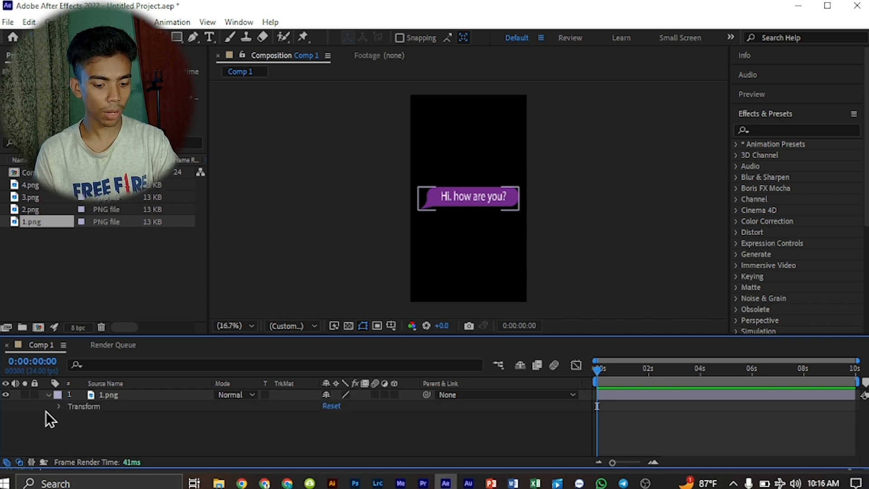
{"action": "left_click", "coordinate": [56, 428]}
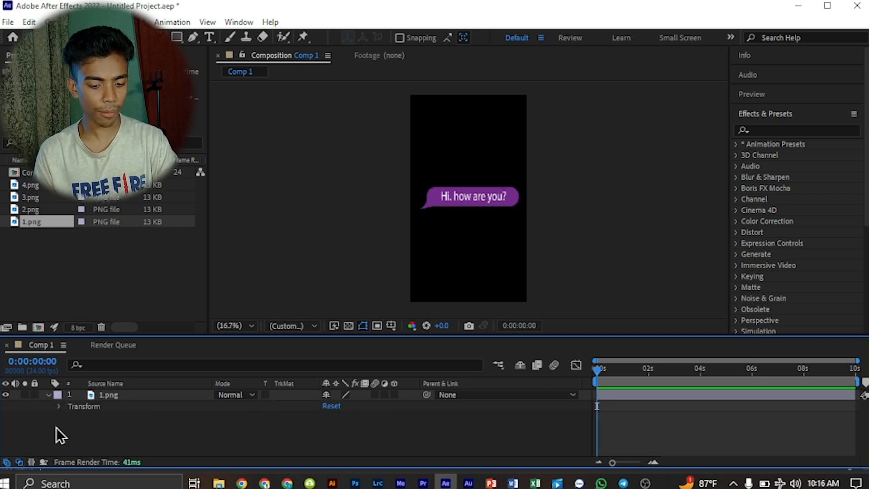
{"action": "left_click", "coordinate": [57, 408]}
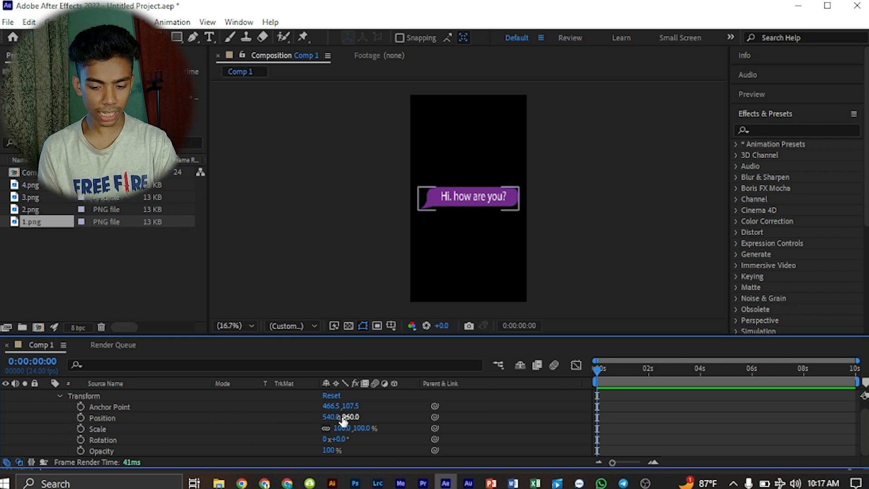
Step: Scale the 1.png bubble to 88% and place it near the frame's lower edge at position 456, 1774
{"action": "left_click_drag", "start_coordinate": [333, 419], "coordinate": [553, 409]}
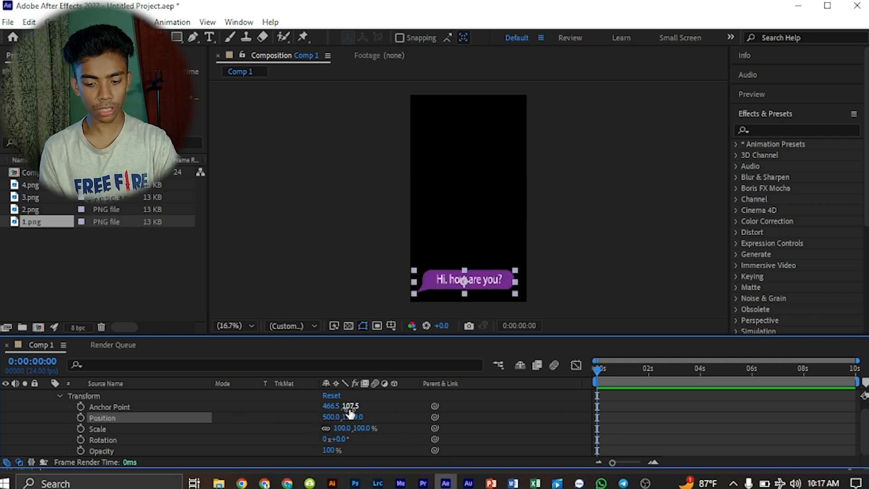
{"action": "left_click_drag", "start_coordinate": [352, 416], "coordinate": [283, 428]}
{"action": "left_click", "coordinate": [348, 248]}
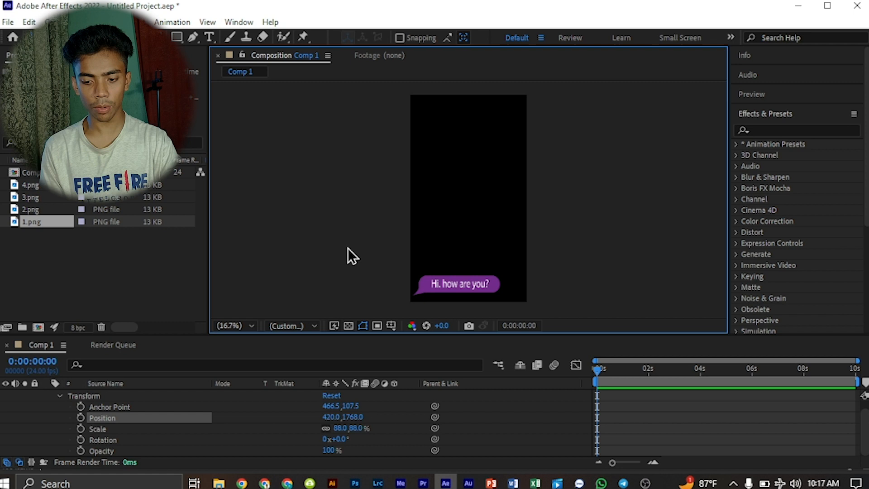
{"action": "left_click", "coordinate": [444, 289]}
{"action": "left_click_drag", "start_coordinate": [465, 289], "coordinate": [469, 288]}
{"action": "left_click", "coordinate": [481, 316]}
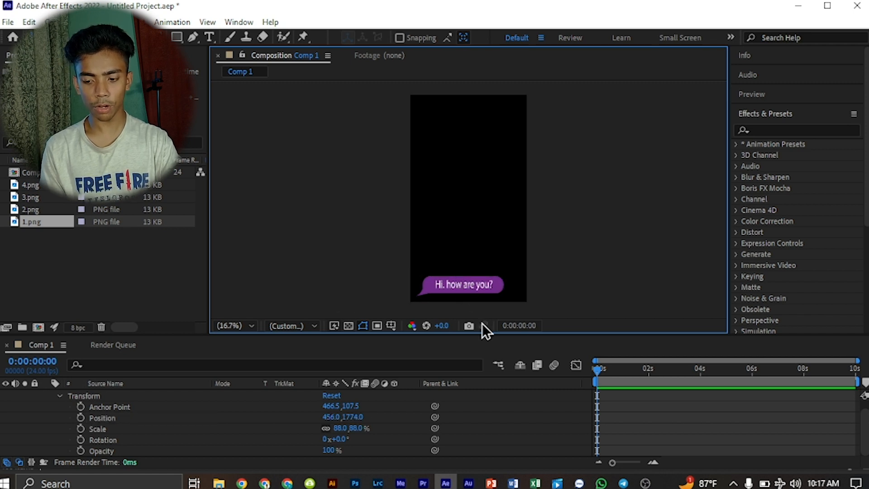
Step: Enable Scale and Position keyframing for the 1.png layer at 0:00:00:00
{"action": "left_click_drag", "start_coordinate": [598, 370], "coordinate": [589, 390]}
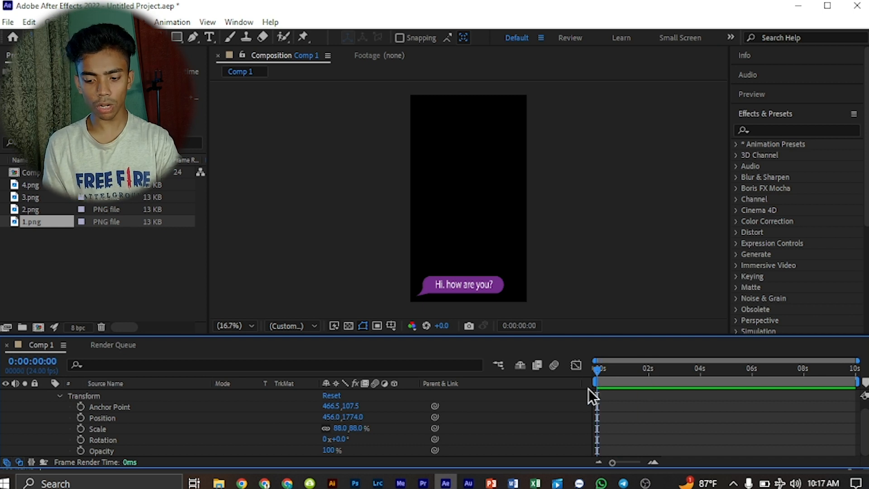
{"action": "left_click", "coordinate": [116, 409]}
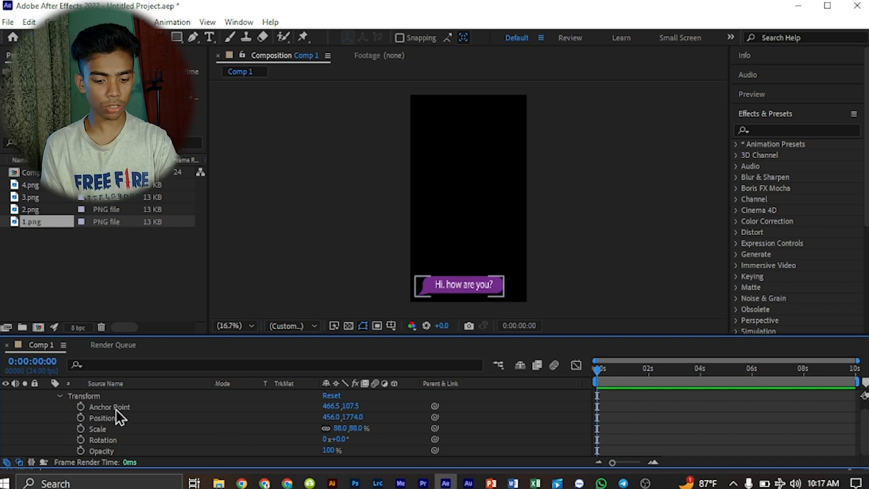
{"action": "left_click", "coordinate": [81, 429]}
{"action": "left_click", "coordinate": [80, 417]}
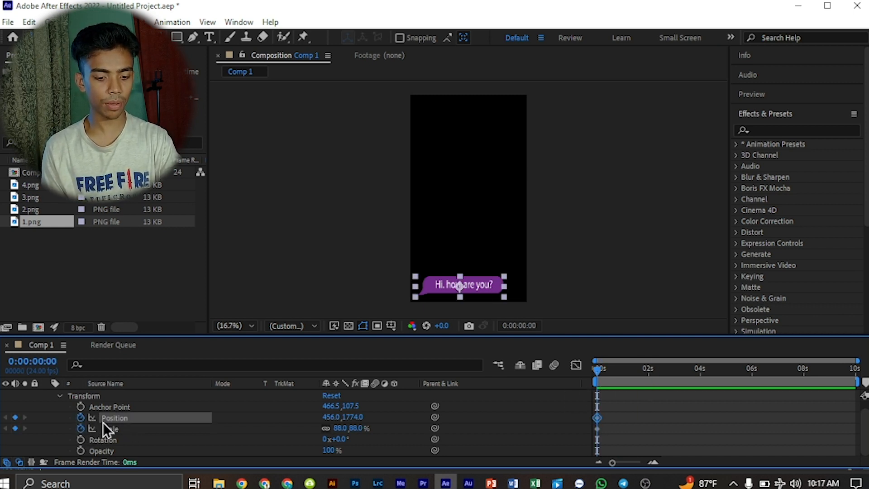
Step: Add Scale and Position keyframes holding the bubble's current values at 0:00:00:23, with the timeline zoomed in
{"action": "left_click_drag", "start_coordinate": [610, 373], "coordinate": [650, 377]}
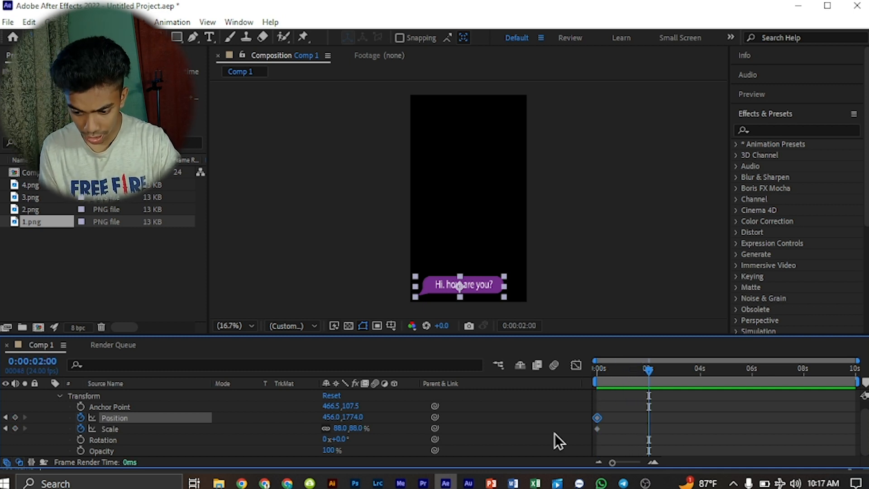
{"action": "left_click", "coordinate": [652, 462]}
{"action": "left_click_drag", "start_coordinate": [602, 372], "coordinate": [514, 396]}
{"action": "left_click_drag", "start_coordinate": [586, 385], "coordinate": [646, 387]}
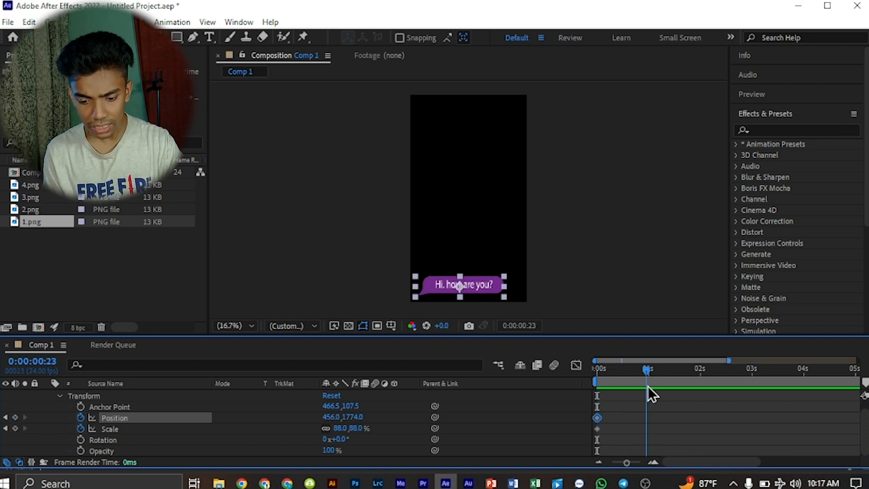
{"action": "left_click", "coordinate": [15, 428]}
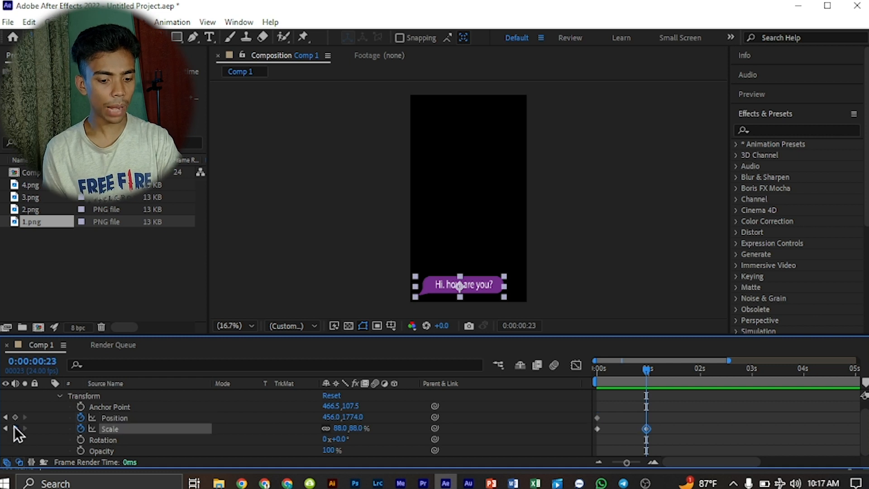
{"action": "left_click", "coordinate": [15, 417]}
Step: At 0:00:00:00, shift the bubble horizontally out of the frame to position -539, 1774
{"action": "left_click_drag", "start_coordinate": [627, 370], "coordinate": [583, 382]}
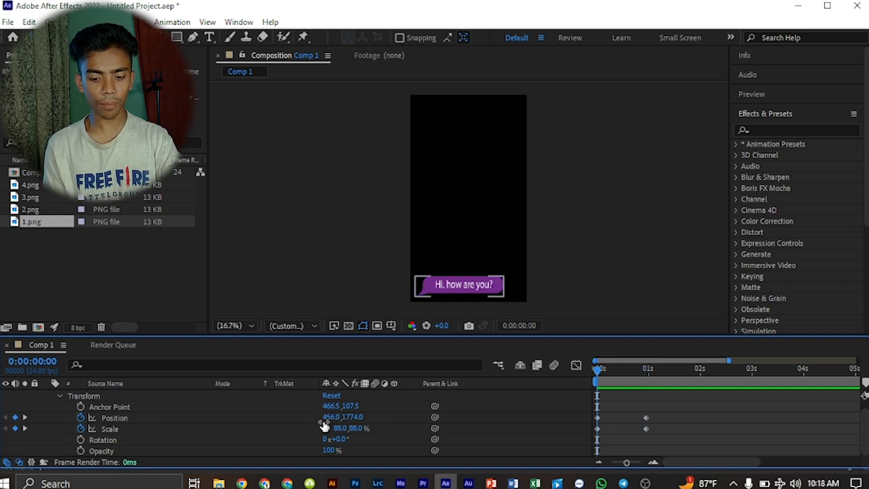
{"action": "left_click_drag", "start_coordinate": [336, 420], "coordinate": [2, 424]}
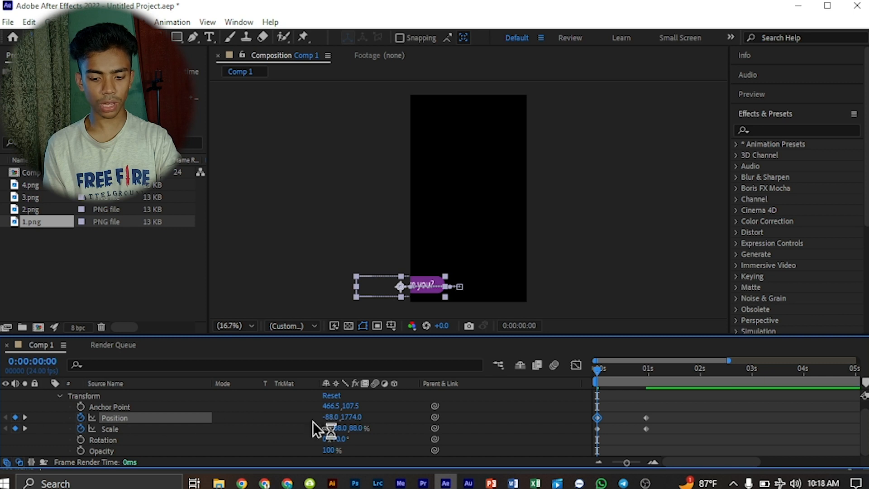
{"action": "left_click_drag", "start_coordinate": [324, 420], "coordinate": [25, 426]}
{"action": "left_click_drag", "start_coordinate": [599, 383], "coordinate": [526, 382]}
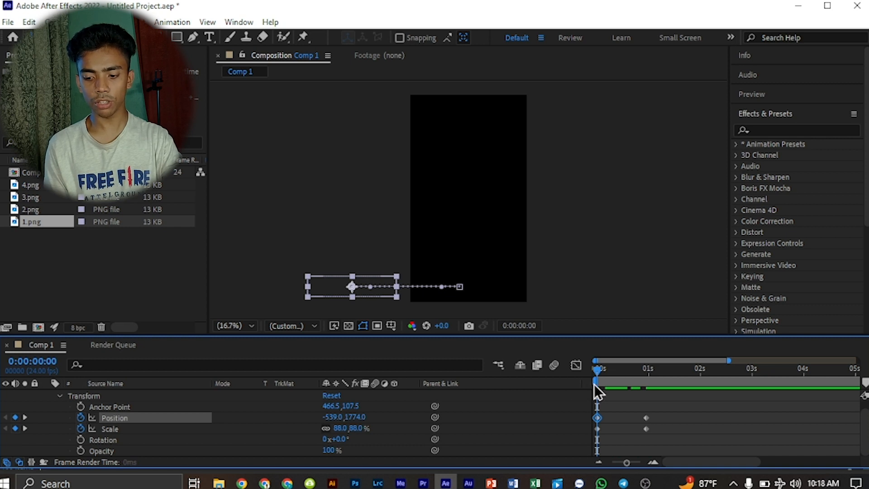
{"action": "mouse_move", "coordinate": [594, 384]}
{"action": "left_mouse_down"}
{"action": "mouse_move", "coordinate": [646, 382]}
{"action": "mouse_move", "coordinate": [586, 398]}
{"action": "left_mouse_up"}
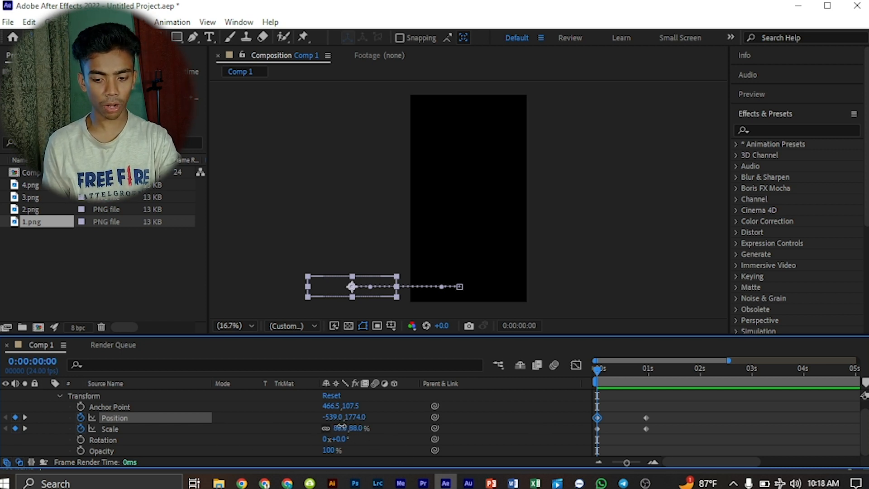
Step: Reduce the bubble's scale at the starting keyframe to 37% and scrub briefly through the motion
{"action": "left_click_drag", "start_coordinate": [341, 427], "coordinate": [317, 441]}
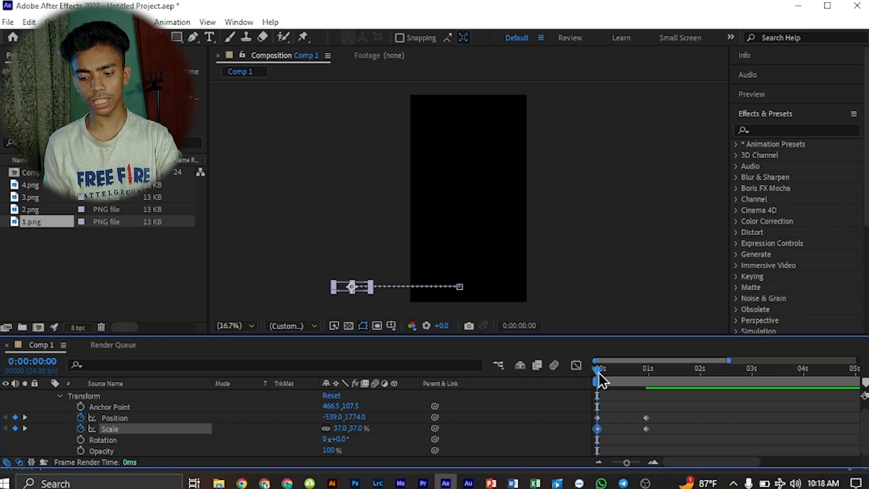
{"action": "left_click_drag", "start_coordinate": [602, 371], "coordinate": [614, 373]}
{"action": "key", "text": "Page_Up"}
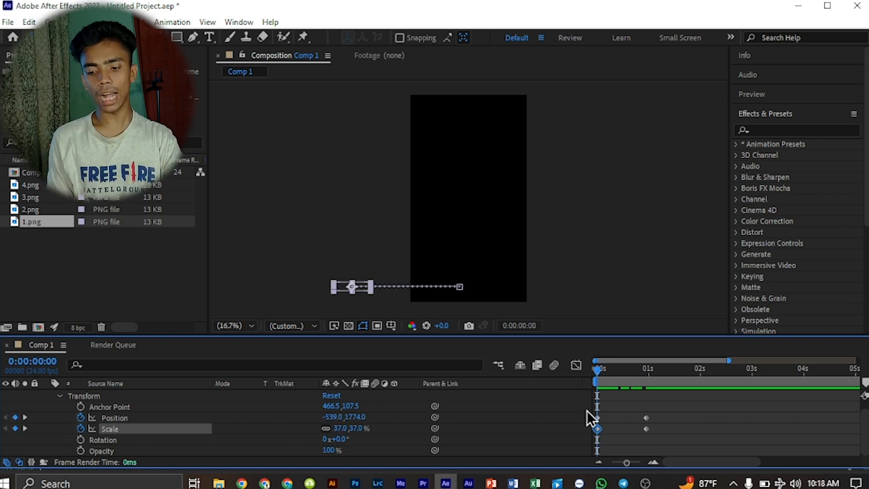
Step: Apply Easy Ease to all Position and Scale keyframes of the 1.png layer
{"action": "left_click_drag", "start_coordinate": [598, 410], "coordinate": [582, 425]}
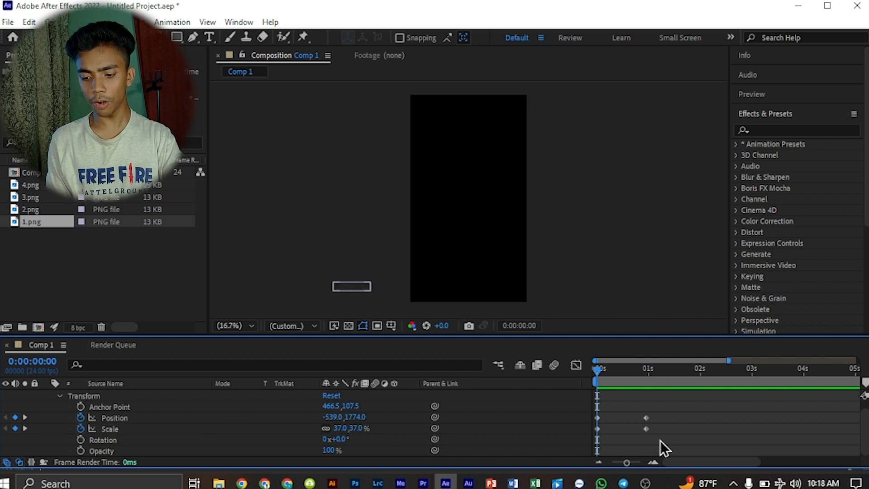
{"action": "left_click_drag", "start_coordinate": [660, 441], "coordinate": [598, 419]}
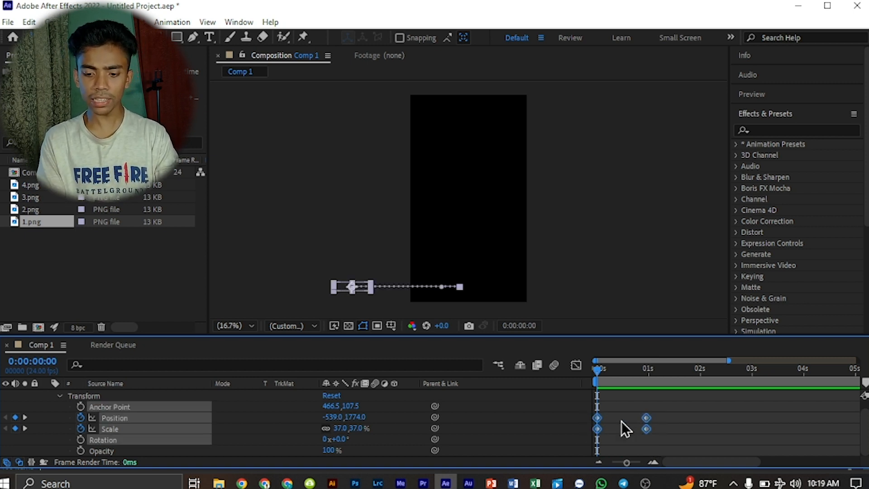
{"action": "key", "text": "F9"}
{"action": "left_click", "coordinate": [621, 422]}
Step: In an enlarged Graph Editor, pull the Position keyframes' influence handles inward to form a sharp central speed peak
{"action": "left_click", "coordinate": [585, 373]}
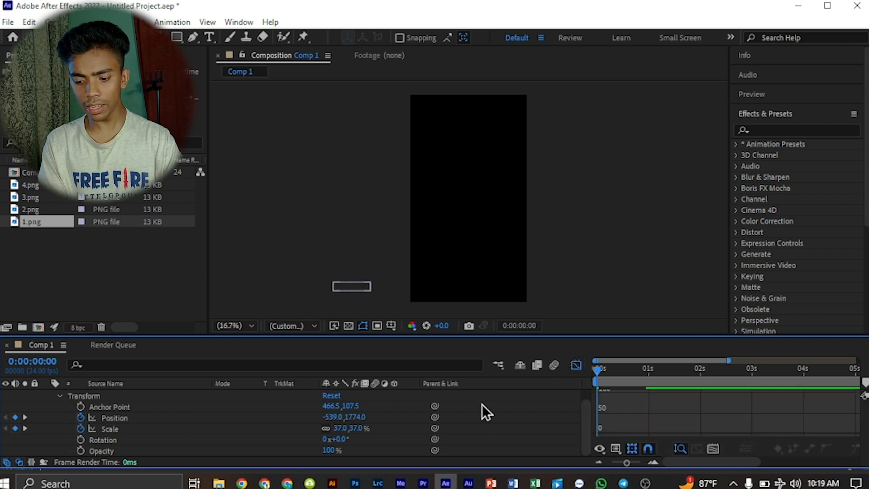
{"action": "left_click_drag", "start_coordinate": [679, 335], "coordinate": [644, 268]}
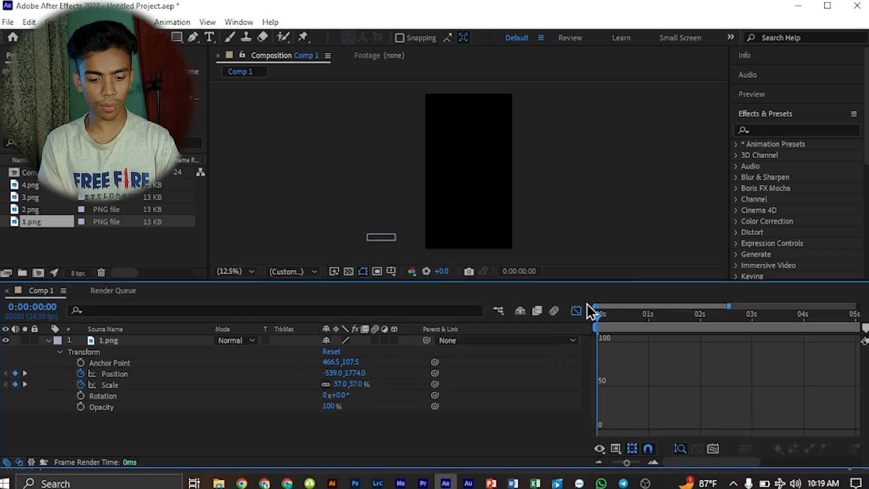
{"action": "left_click", "coordinate": [146, 374]}
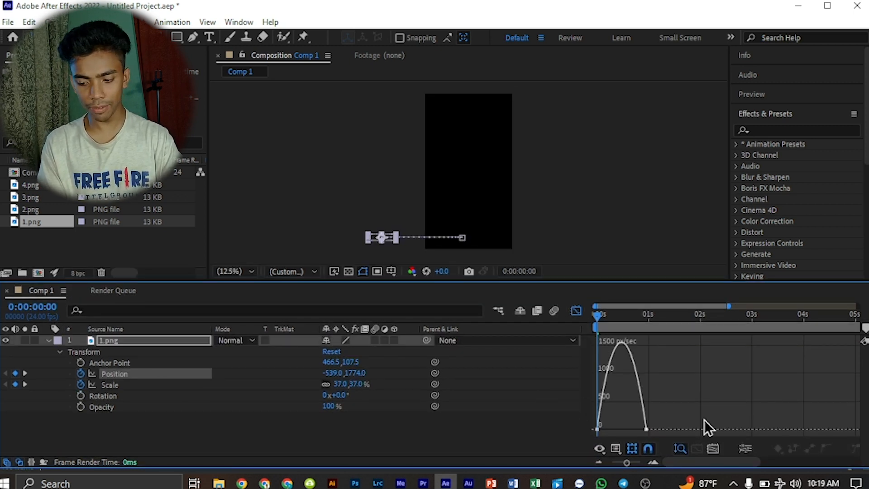
{"action": "left_click", "coordinate": [647, 429]}
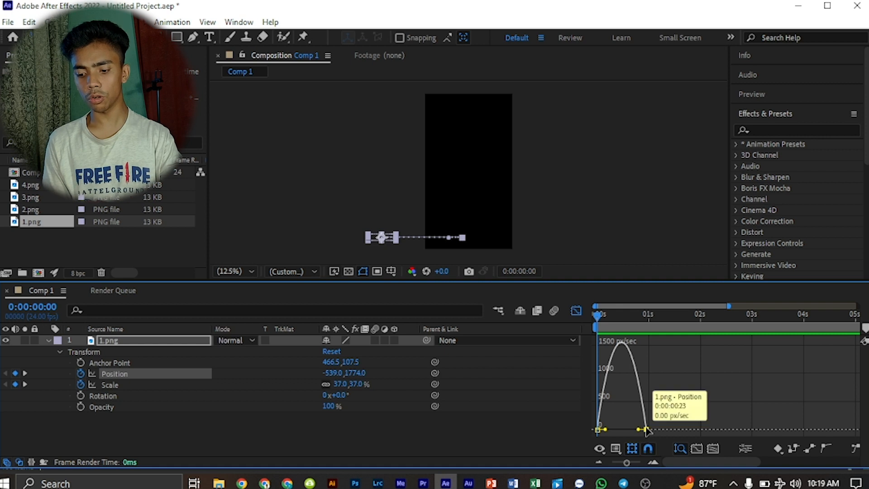
{"action": "mouse_move", "coordinate": [637, 430]}
{"action": "left_mouse_down"}
{"action": "mouse_move", "coordinate": [621, 429]}
{"action": "mouse_move", "coordinate": [630, 433]}
{"action": "left_mouse_up"}
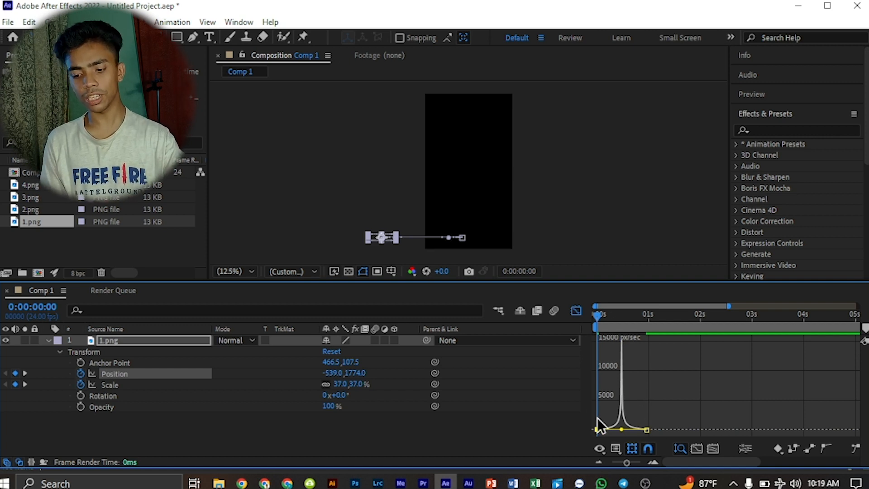
Step: Play and scrub through the bubble's slide-in animation to check its motion
{"action": "key", "text": "space"}
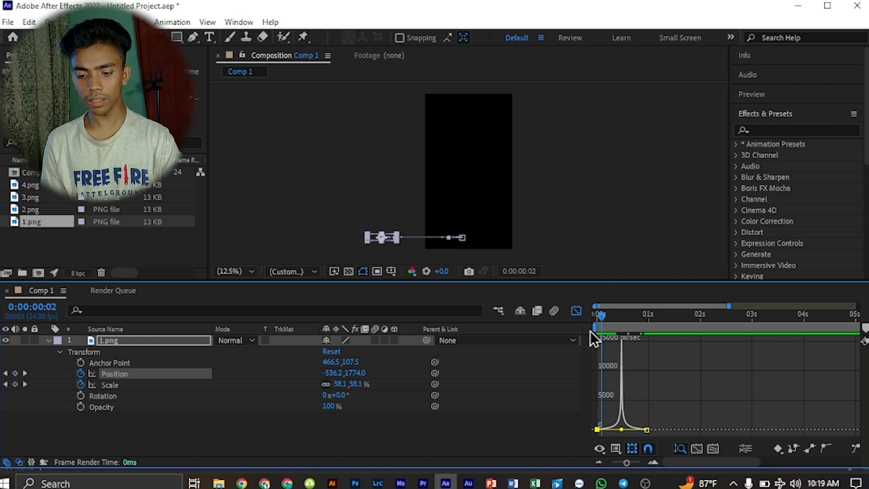
{"action": "key", "text": "space"}
{"action": "key", "text": "space"}
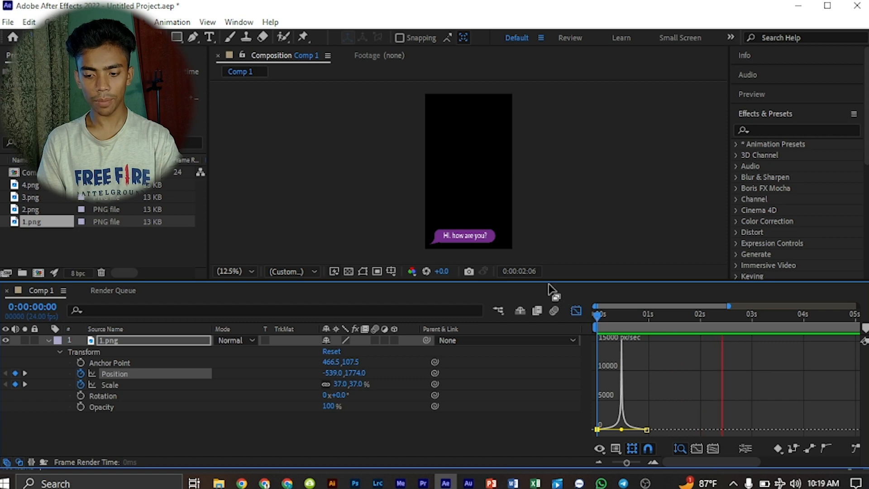
{"action": "key", "text": "space"}
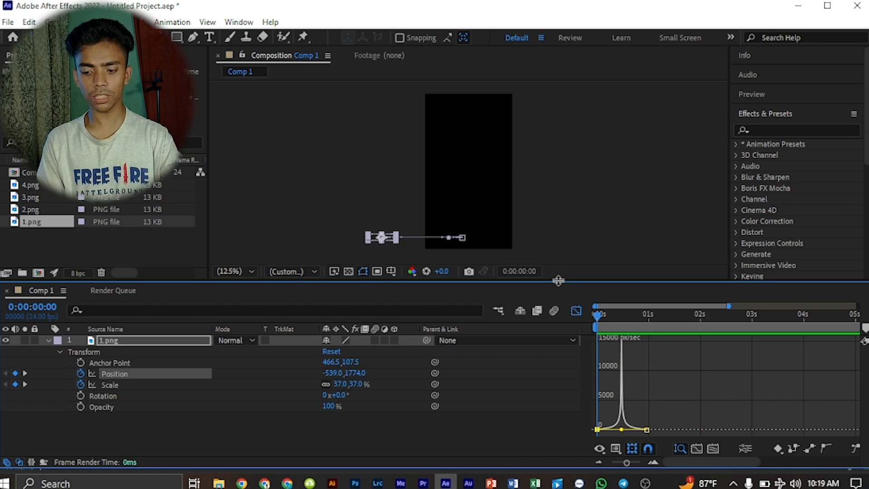
{"action": "left_click_drag", "start_coordinate": [558, 281], "coordinate": [558, 346]}
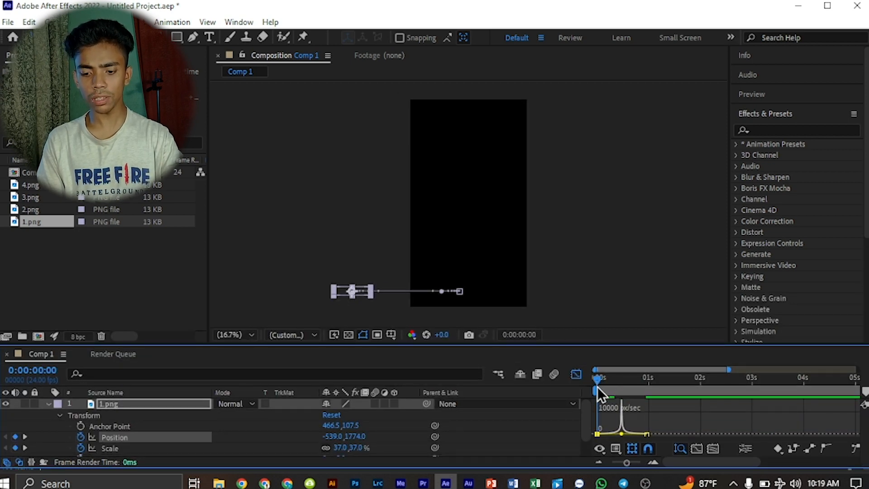
{"action": "mouse_move", "coordinate": [599, 391]}
{"action": "left_mouse_down"}
{"action": "mouse_move", "coordinate": [625, 387]}
{"action": "mouse_move", "coordinate": [607, 388]}
{"action": "left_mouse_up"}
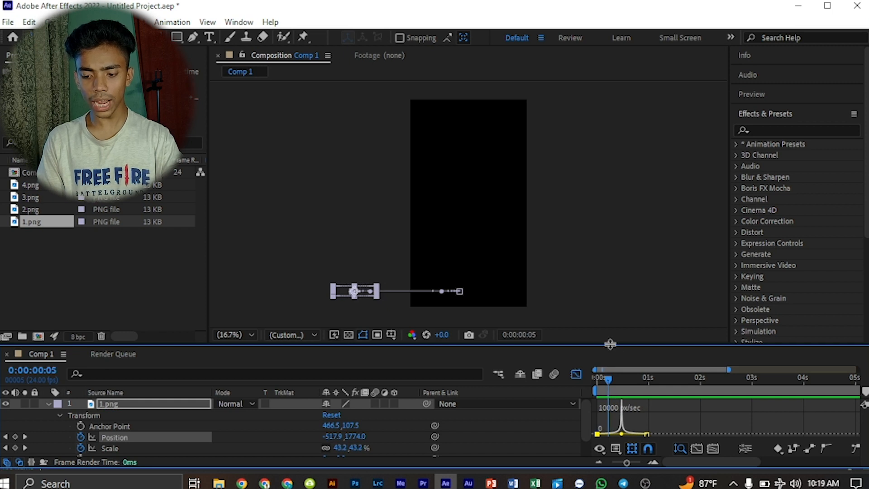
{"action": "left_click_drag", "start_coordinate": [609, 344], "coordinate": [581, 280]}
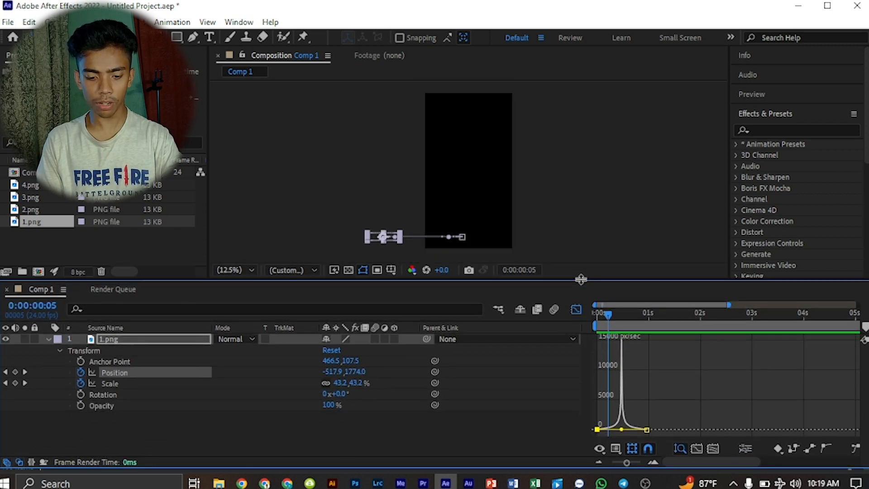
Step: Pull the Scale keyframes' influence handles inward to form a sharp central speed peak, and preview the bubble's slide-in at a larger size
{"action": "left_click", "coordinate": [137, 383]}
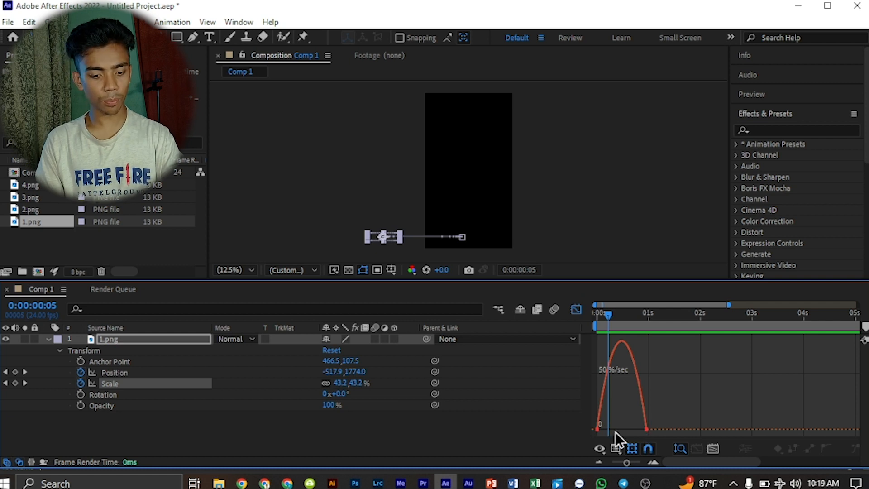
{"action": "left_click", "coordinate": [639, 430]}
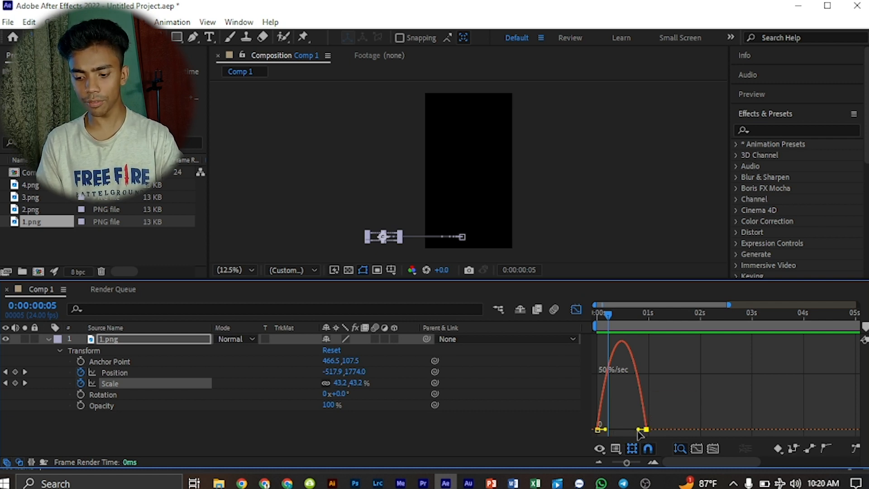
{"action": "left_click_drag", "start_coordinate": [639, 430], "coordinate": [591, 431]}
{"action": "left_click_drag", "start_coordinate": [606, 430], "coordinate": [648, 430]}
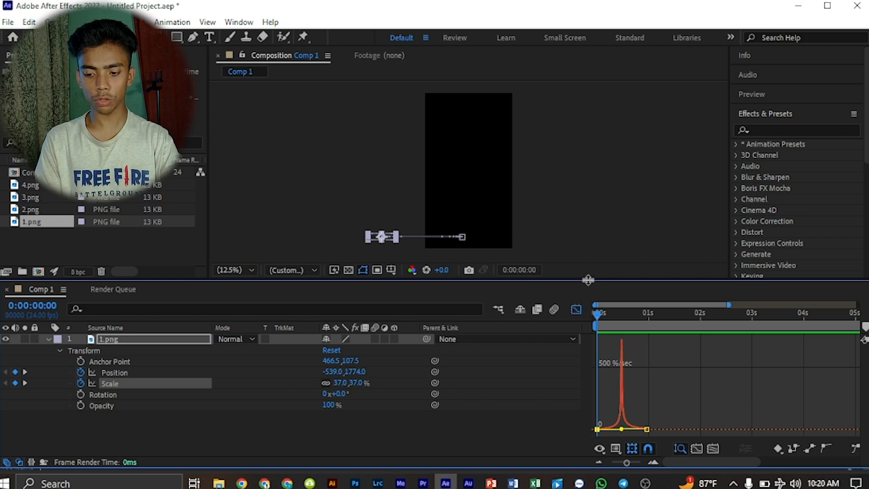
{"action": "left_click_drag", "start_coordinate": [588, 281], "coordinate": [591, 355]}
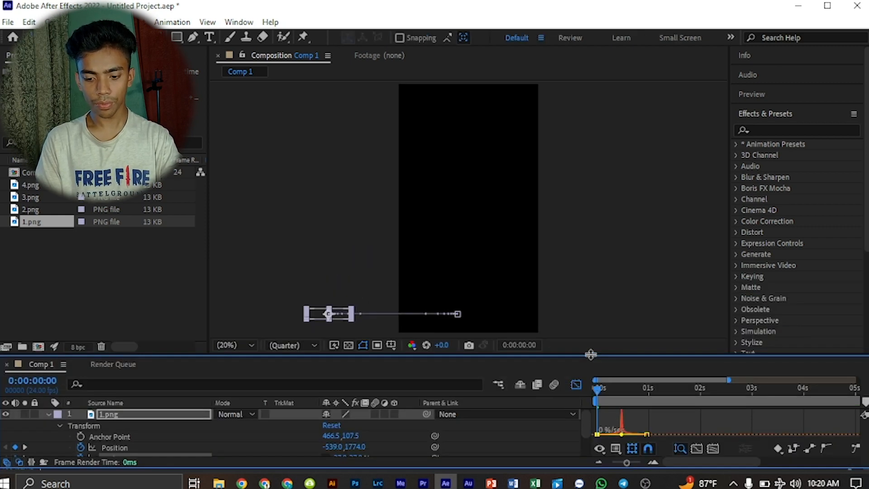
{"action": "key", "text": "space"}
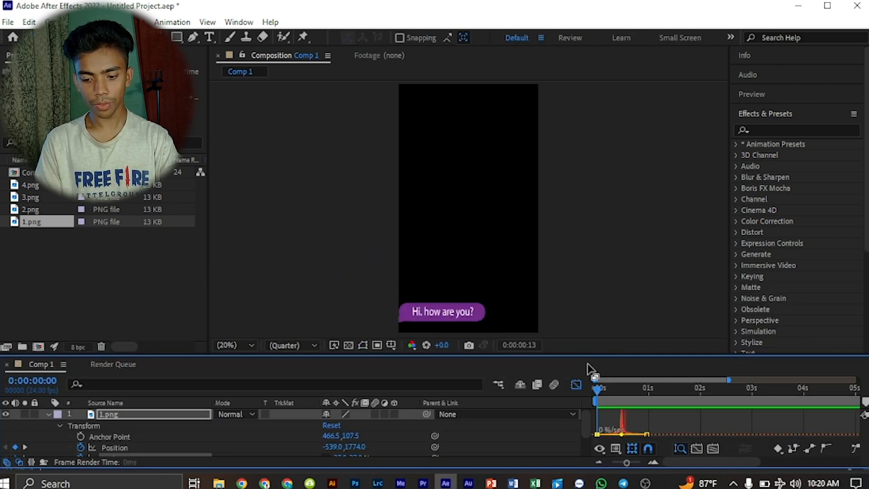
{"action": "left_click", "coordinate": [612, 390]}
{"action": "left_click_drag", "start_coordinate": [612, 390], "coordinate": [610, 390]}
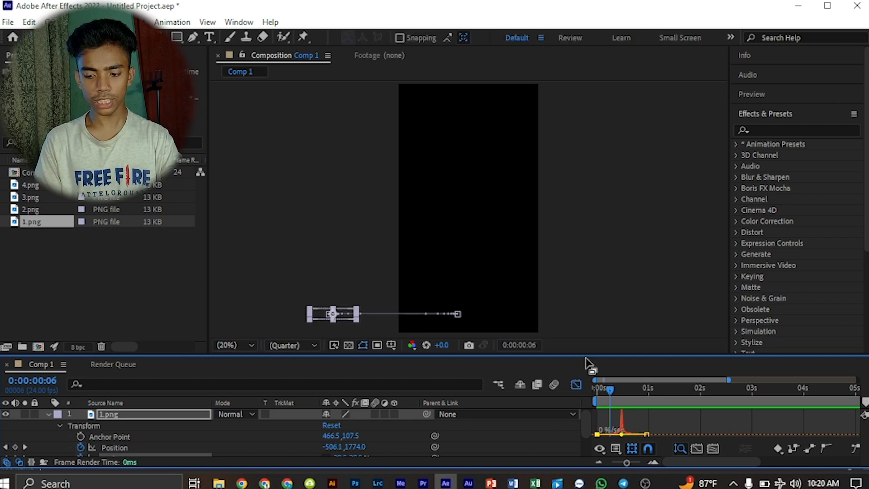
{"action": "left_click_drag", "start_coordinate": [584, 355], "coordinate": [584, 307]}
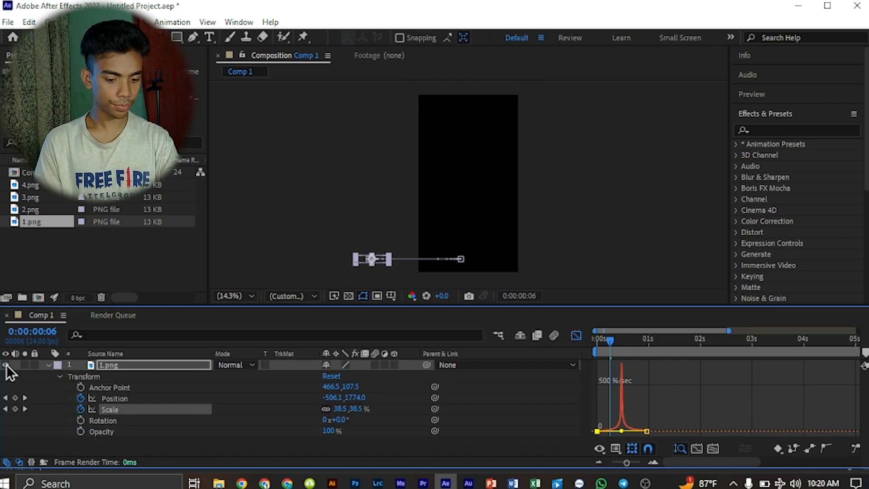
Step: Collapse the 1.png layer's properties and close the Graph Editor
{"action": "left_click", "coordinate": [46, 366]}
{"action": "left_click", "coordinate": [153, 392]}
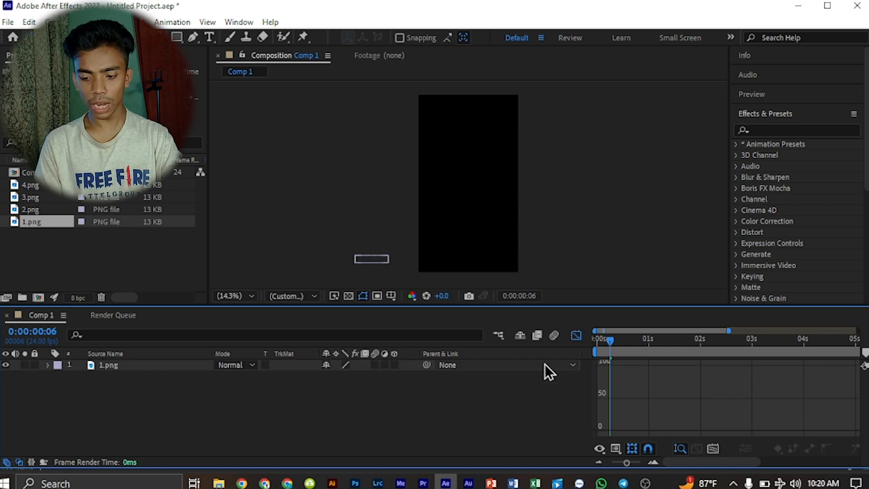
{"action": "left_click", "coordinate": [577, 336]}
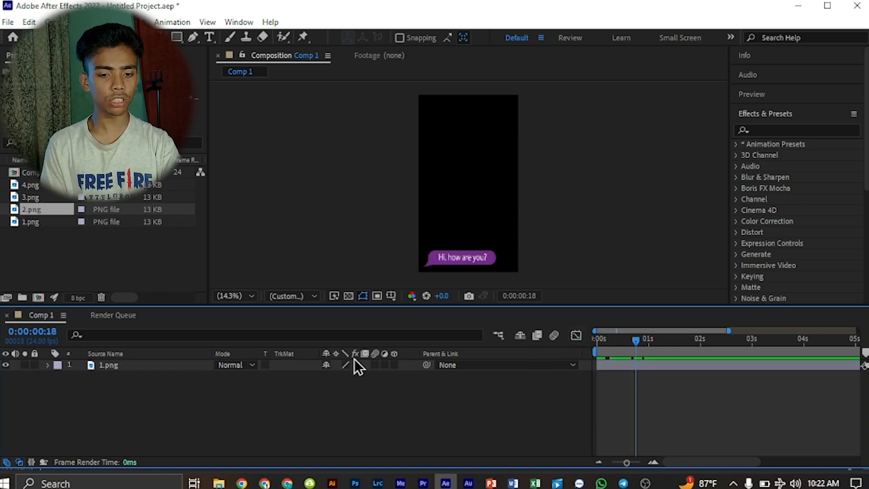
Step: Add 2.png to Comp 1 below the 1.png layer and shift its start to about 0:00:00:20
{"action": "left_click", "coordinate": [37, 220]}
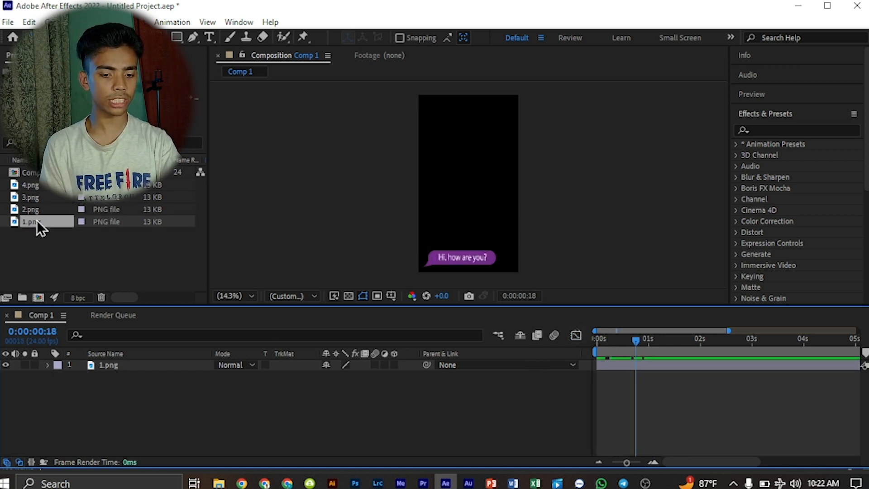
{"action": "left_click", "coordinate": [39, 210]}
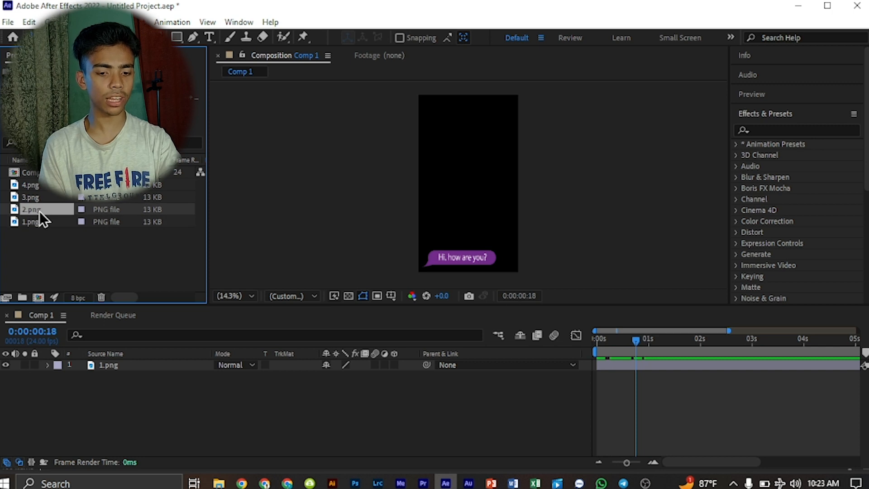
{"action": "left_click_drag", "start_coordinate": [39, 211], "coordinate": [98, 403]}
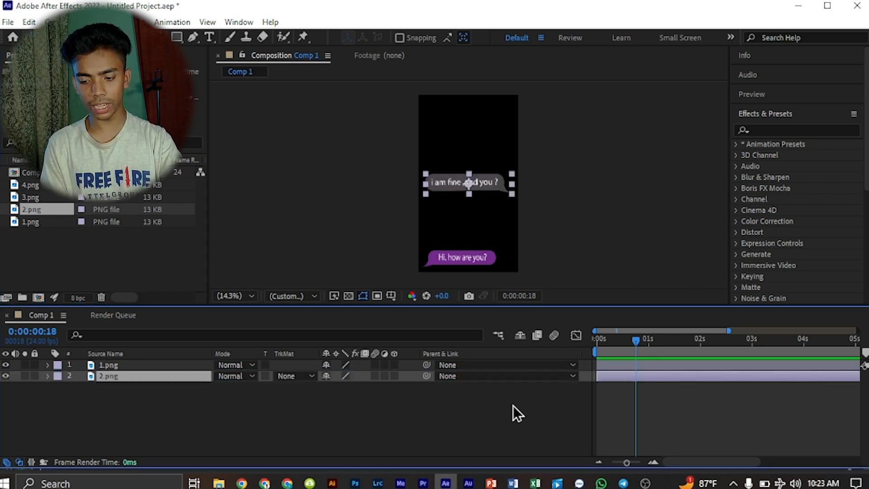
{"action": "left_click_drag", "start_coordinate": [612, 343], "coordinate": [643, 376]}
{"action": "left_click", "coordinate": [610, 339]}
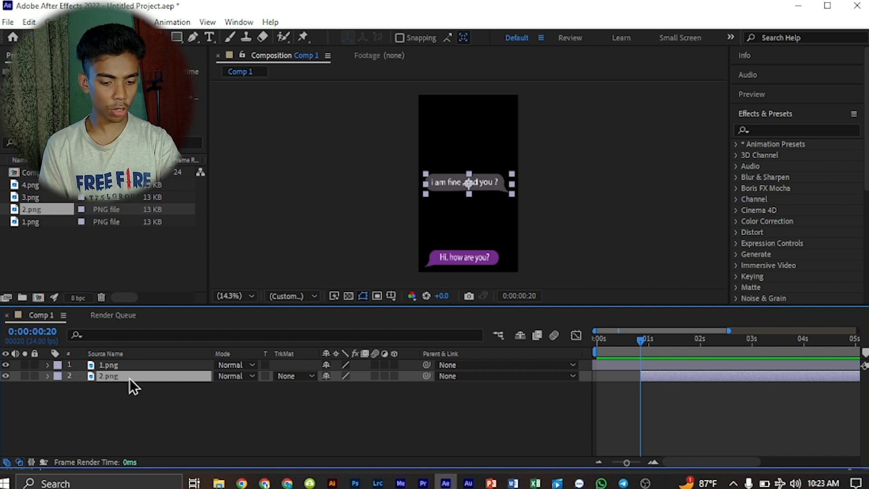
Step: Scale the 2.png bubble to 77% and place it at position 690, 1760, level with the purple bubble
{"action": "left_click", "coordinate": [48, 376]}
{"action": "left_click", "coordinate": [58, 388]}
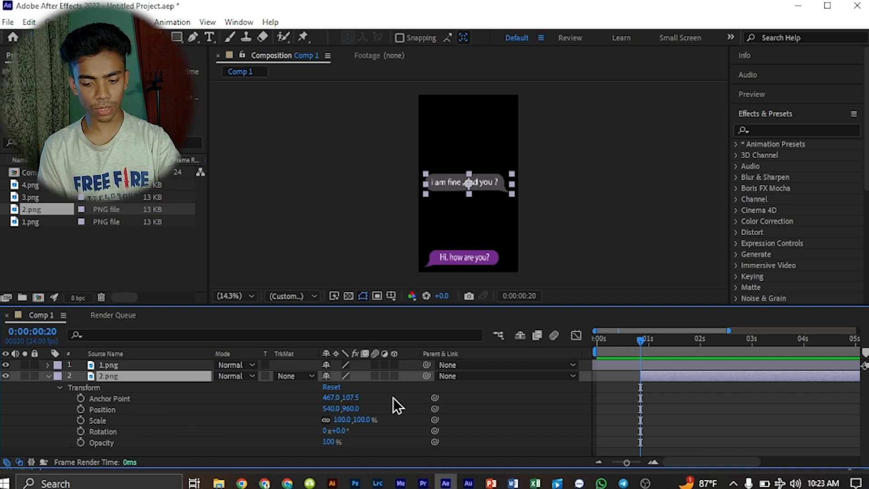
{"action": "left_click_drag", "start_coordinate": [342, 420], "coordinate": [498, 254]}
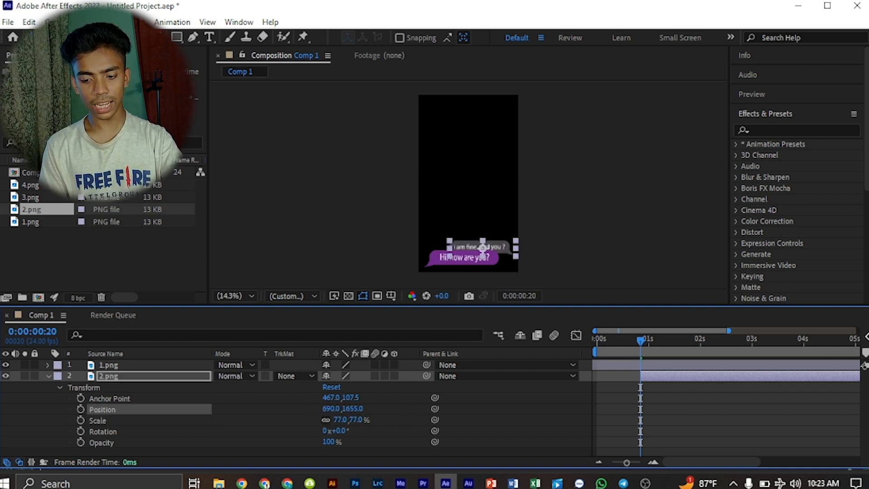
{"action": "left_click_drag", "start_coordinate": [355, 410], "coordinate": [430, 408]}
Step: Start Position and Scale keyframes on the 2.png layer at 0:00:01:01
{"action": "left_click_drag", "start_coordinate": [641, 340], "coordinate": [651, 367]}
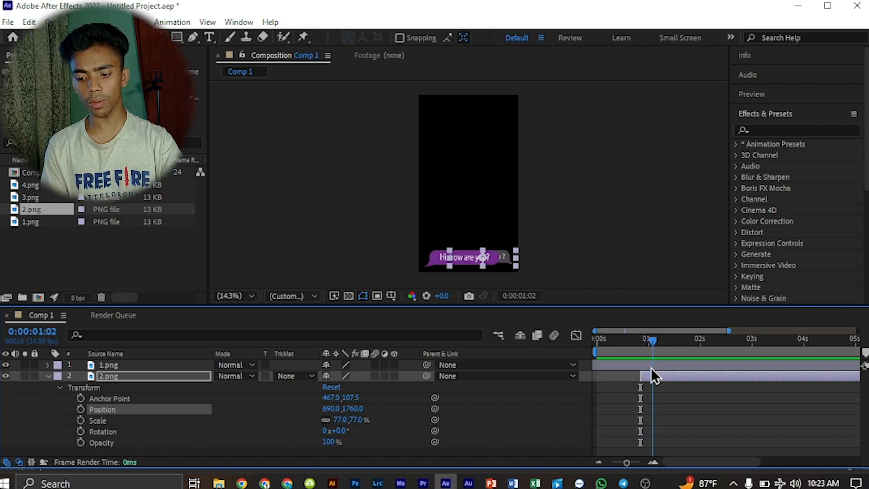
{"action": "left_click", "coordinate": [650, 341]}
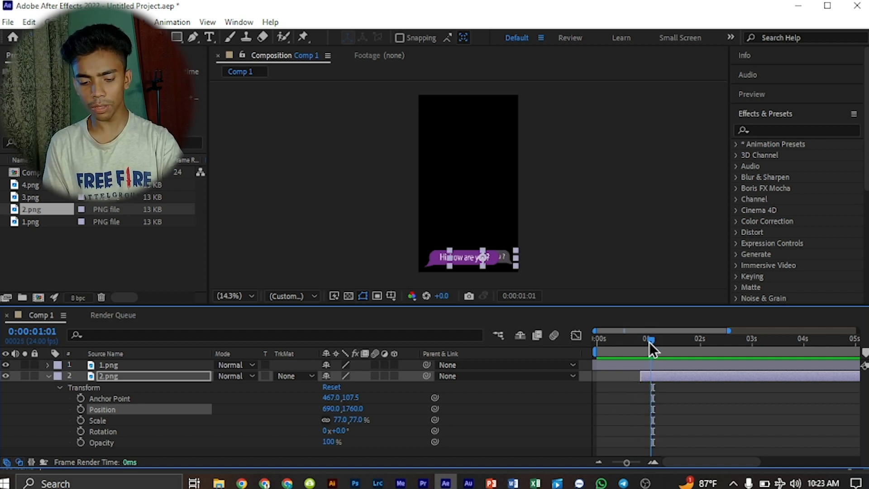
{"action": "left_click", "coordinate": [80, 420]}
{"action": "left_click", "coordinate": [80, 409]}
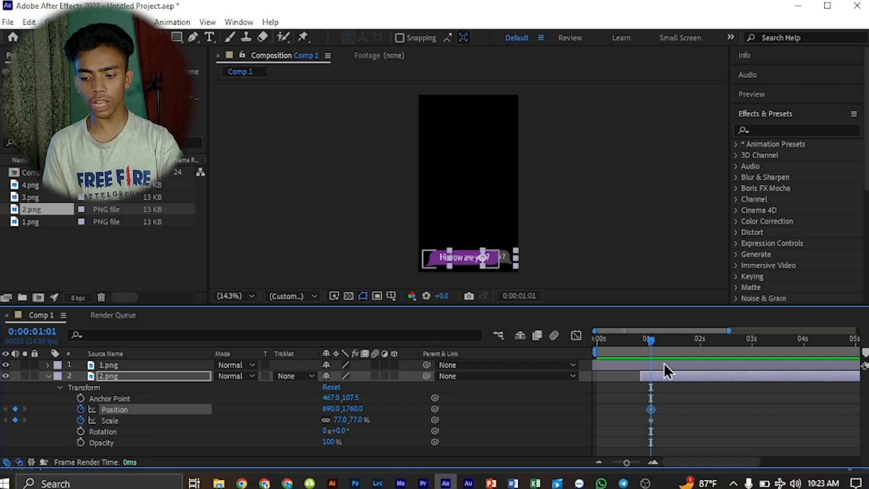
Step: Add ending Position and Scale keyframes to 2.png at 0:00:02:01, and return to the starting keyframes
{"action": "left_click_drag", "start_coordinate": [650, 341], "coordinate": [704, 343]}
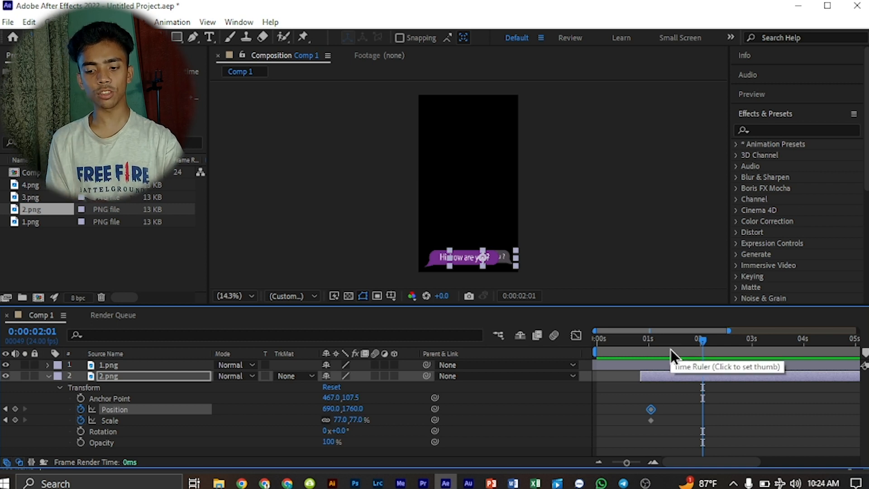
{"action": "left_click", "coordinate": [15, 420]}
{"action": "left_click", "coordinate": [15, 409]}
{"action": "left_click_drag", "start_coordinate": [671, 343], "coordinate": [665, 344]}
{"action": "left_click", "coordinate": [5, 409]}
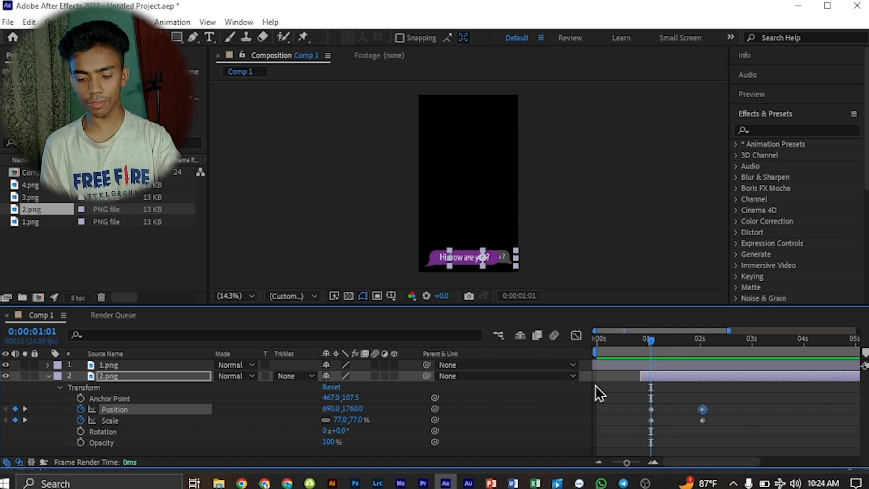
Step: At 2.png's starting keyframes, move the bubble off the frame's right edge to X 1567, reduce its scale to 39%, and scrub through the motion
{"action": "left_click_drag", "start_coordinate": [327, 409], "coordinate": [693, 349]}
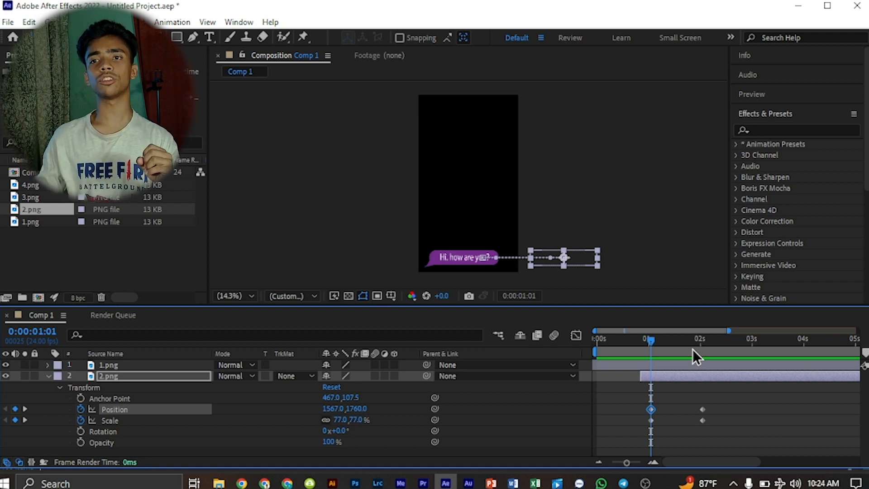
{"action": "left_click", "coordinate": [651, 350]}
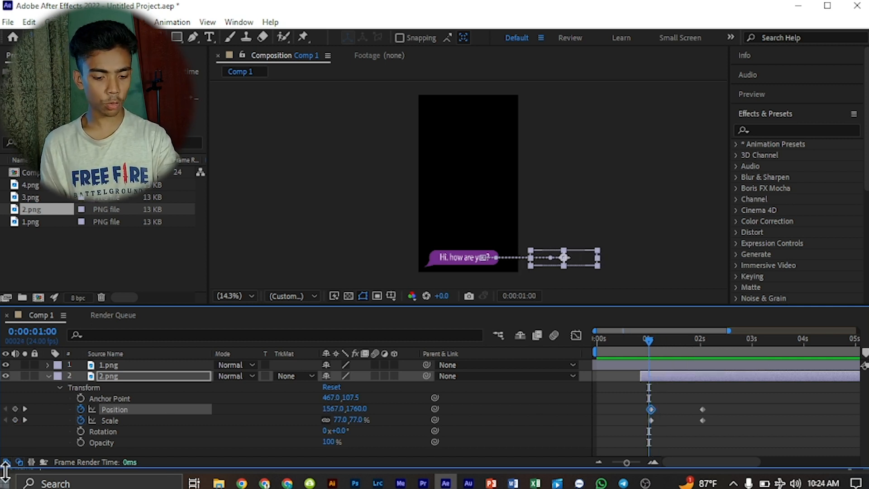
{"action": "left_click", "coordinate": [25, 409]}
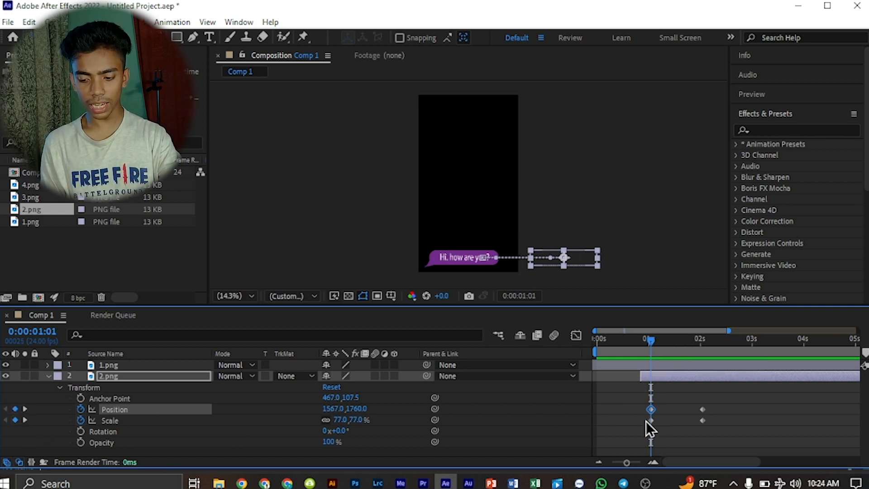
{"action": "left_click_drag", "start_coordinate": [666, 433], "coordinate": [642, 420]}
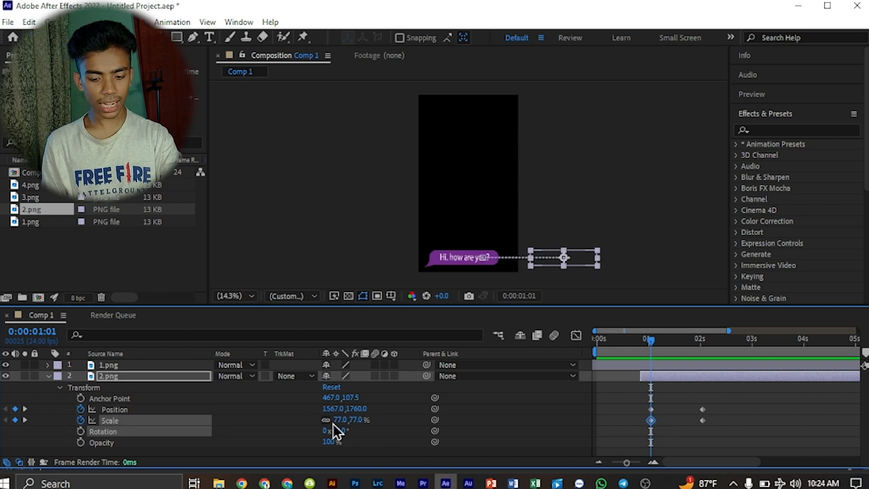
{"action": "left_click_drag", "start_coordinate": [345, 422], "coordinate": [316, 420]}
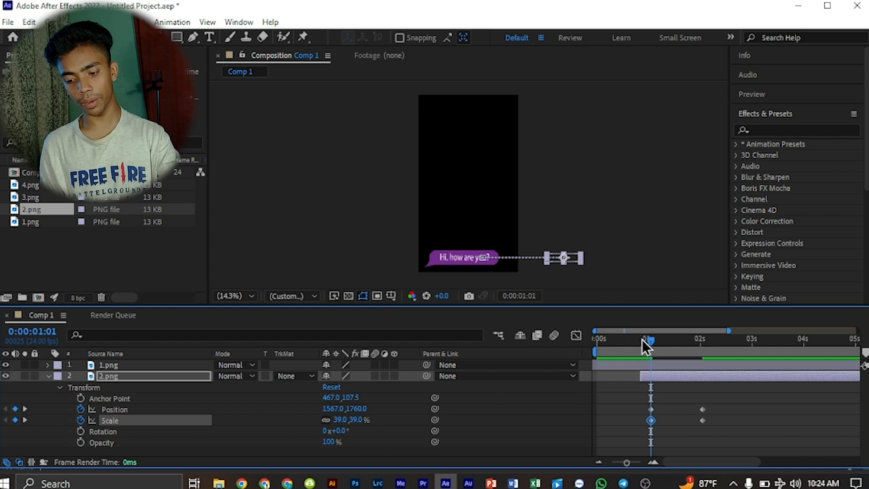
{"action": "left_click_drag", "start_coordinate": [643, 339], "coordinate": [703, 374]}
Step: Apply Easy Ease to all Position and Scale keyframes of the 2.png layer
{"action": "left_click_drag", "start_coordinate": [749, 429], "coordinate": [618, 409]}
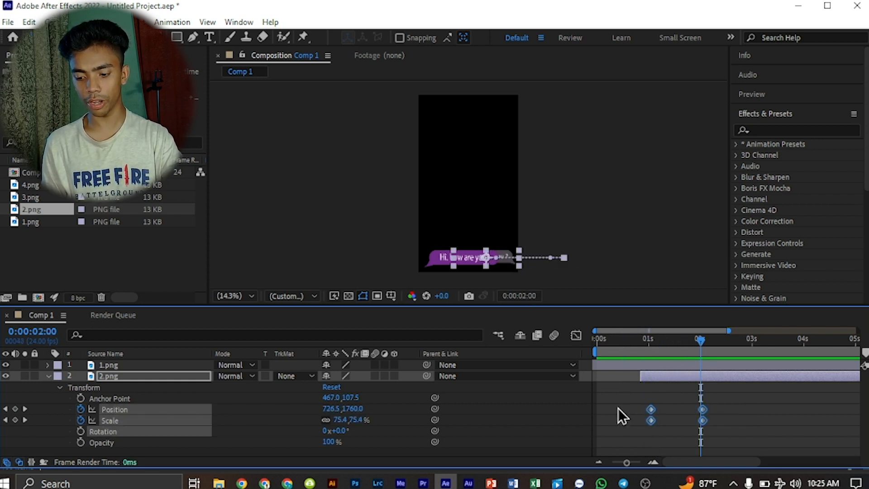
{"action": "key", "text": "F9"}
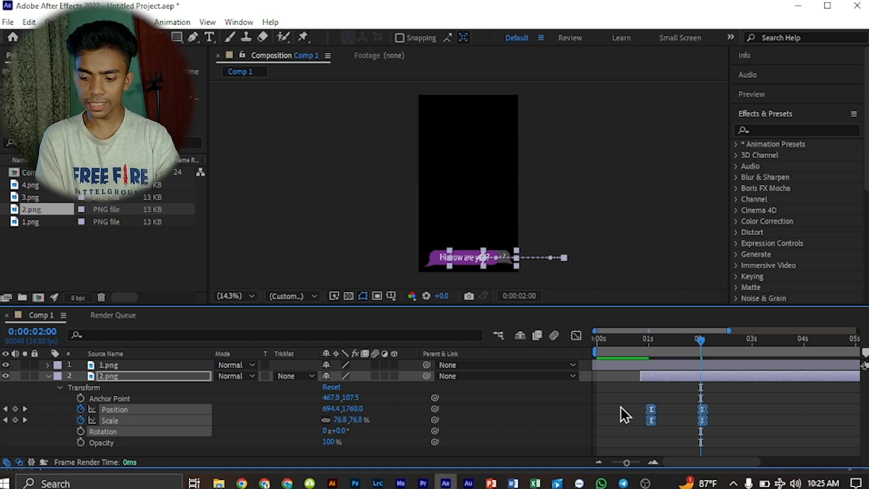
{"action": "left_click", "coordinate": [620, 407]}
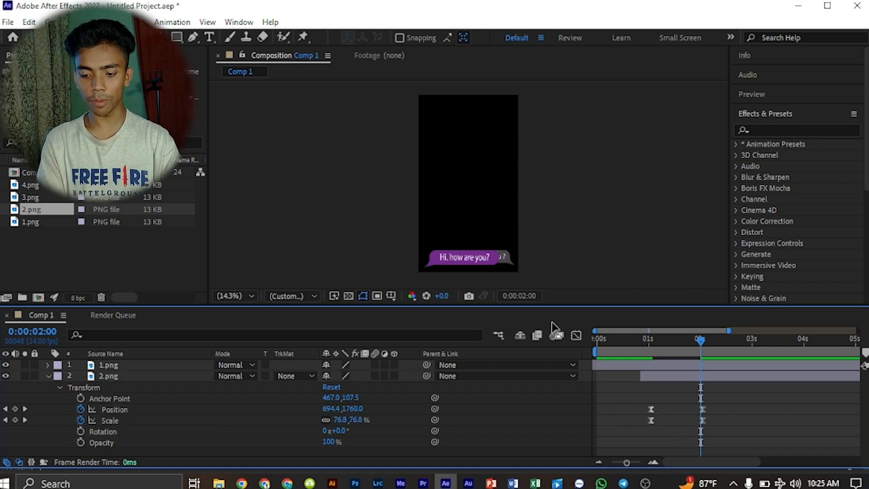
Step: In the Graph Editor, pull the influence handles of 2.png's Position keyframes inward to form a sharp central speed peak
{"action": "left_click", "coordinate": [577, 337]}
{"action": "left_click", "coordinate": [120, 411]}
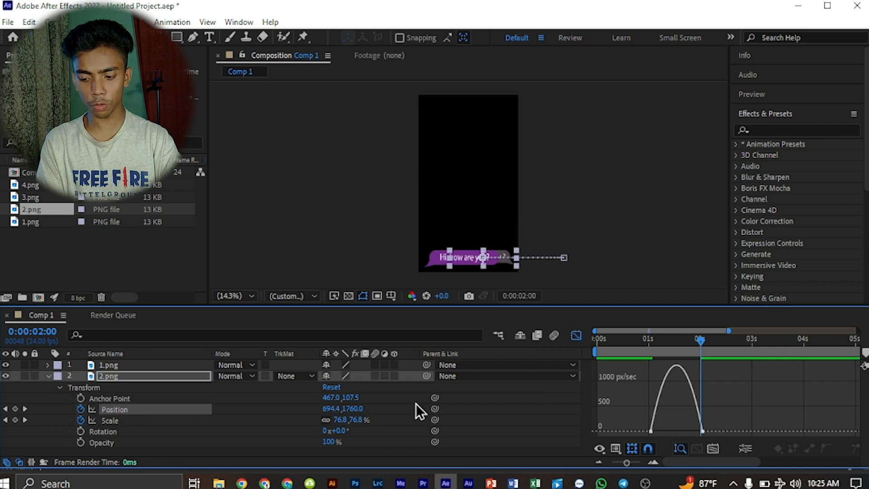
{"action": "left_click", "coordinate": [703, 432]}
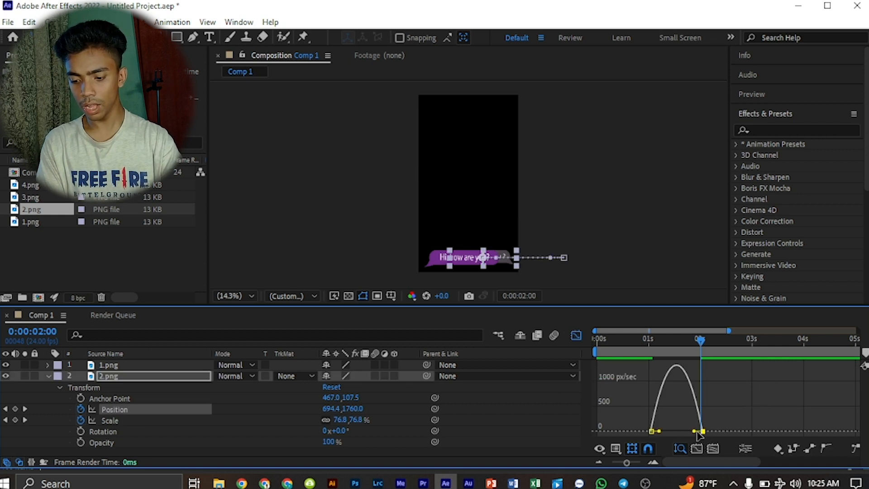
{"action": "left_click_drag", "start_coordinate": [695, 431], "coordinate": [721, 425]}
{"action": "left_click", "coordinate": [652, 432]}
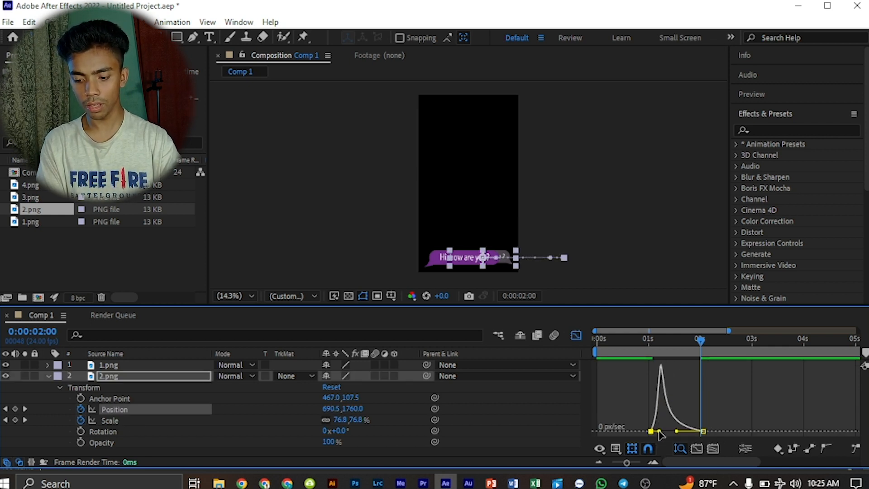
{"action": "left_click_drag", "start_coordinate": [659, 431], "coordinate": [700, 431]}
Step: Shape 2.png's Scale speed curve into the same sharp central peak, close the Graph Editor, and scrub from the start to 0:00:01:01
{"action": "left_click", "coordinate": [122, 425]}
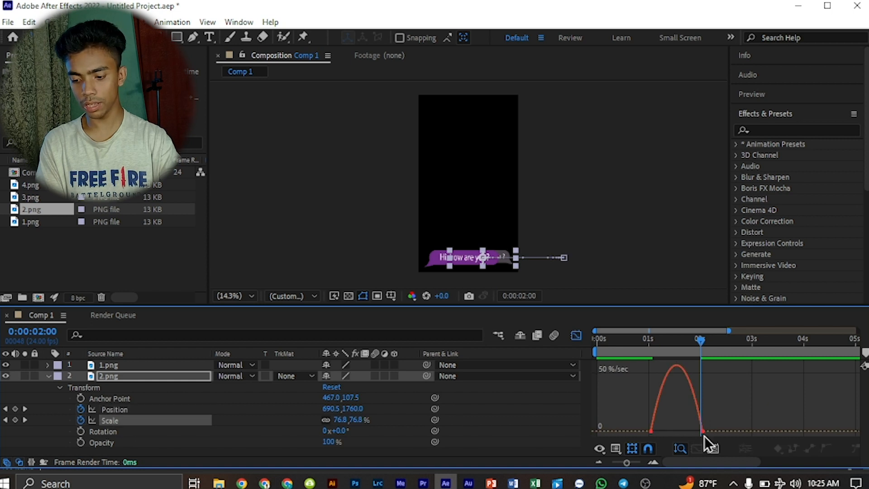
{"action": "left_click_drag", "start_coordinate": [697, 431], "coordinate": [673, 434]}
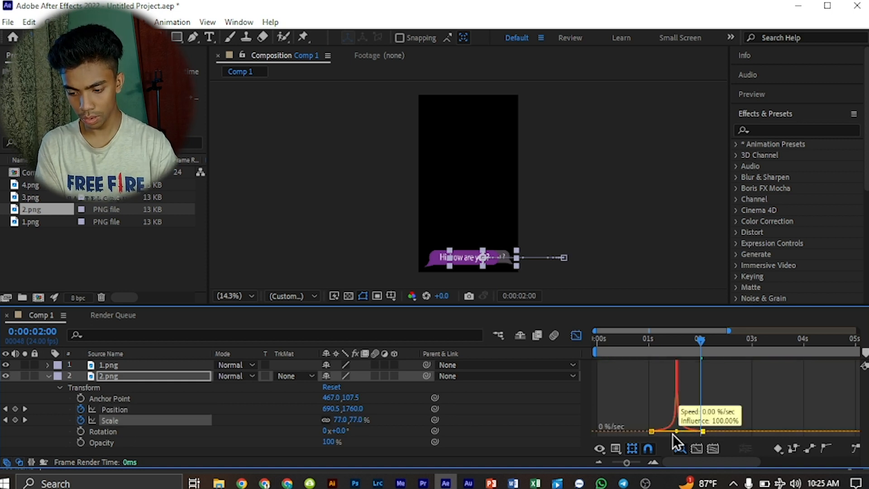
{"action": "key", "text": "Home"}
{"action": "left_click", "coordinate": [577, 335]}
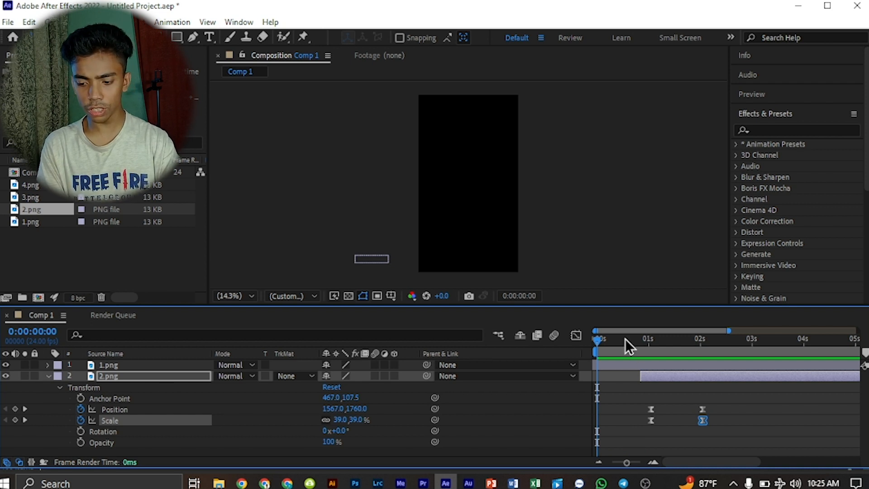
{"action": "left_click_drag", "start_coordinate": [625, 339], "coordinate": [652, 340]}
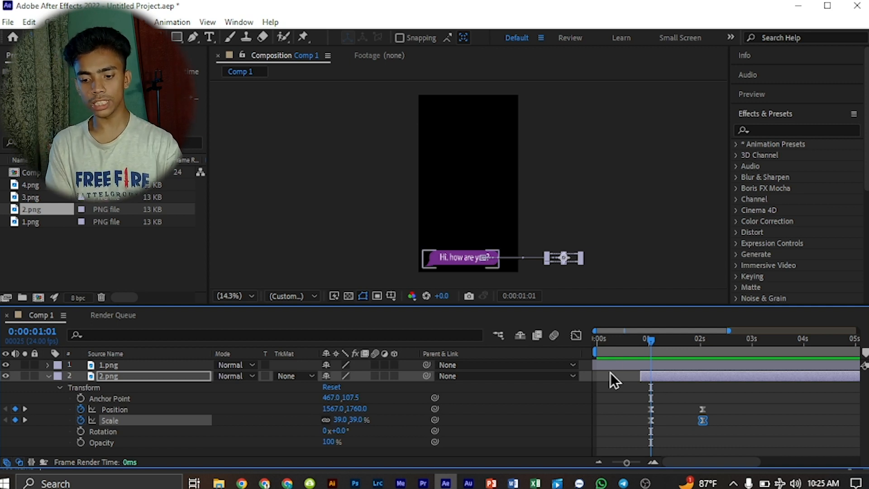
Step: Show only the keyframed properties of the 2.png layer and scrub its motion to 0:00:02:01
{"action": "left_click", "coordinate": [49, 376]}
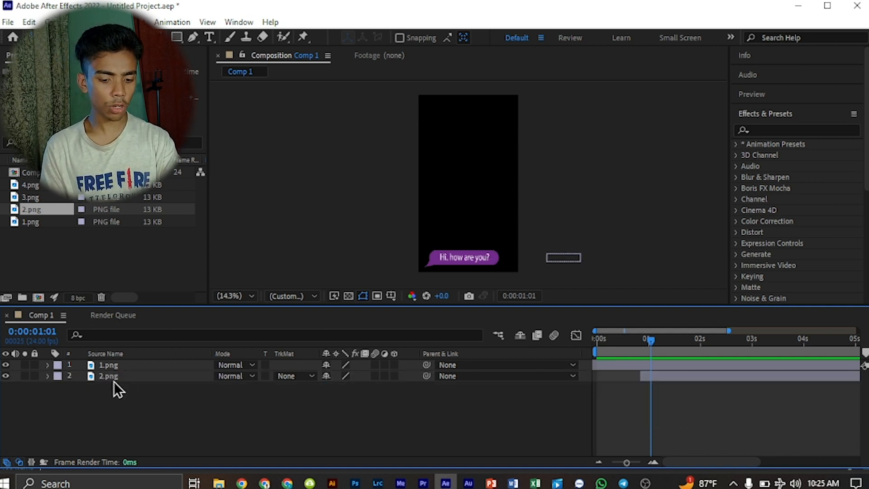
{"action": "left_click", "coordinate": [111, 378]}
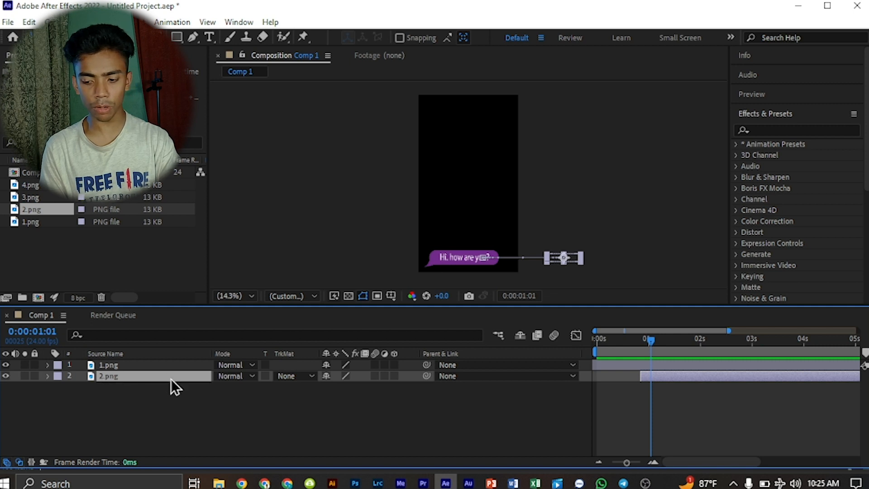
{"action": "key", "text": "u"}
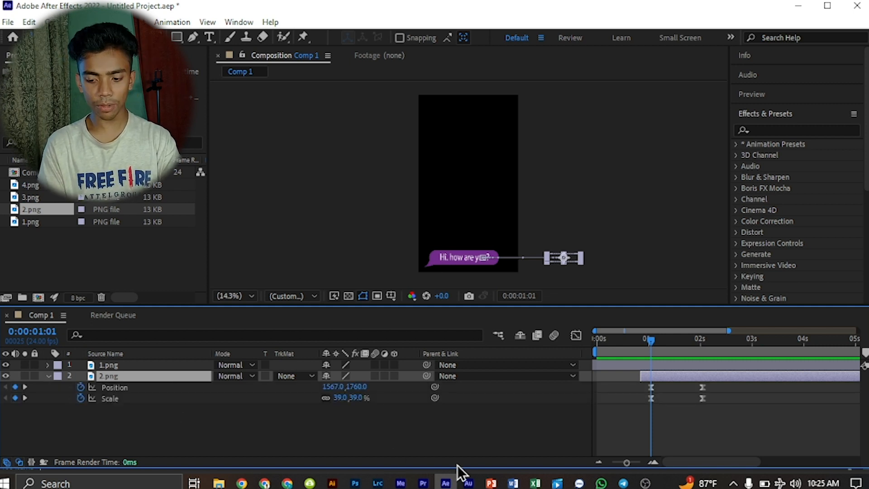
{"action": "left_click", "coordinate": [439, 425]}
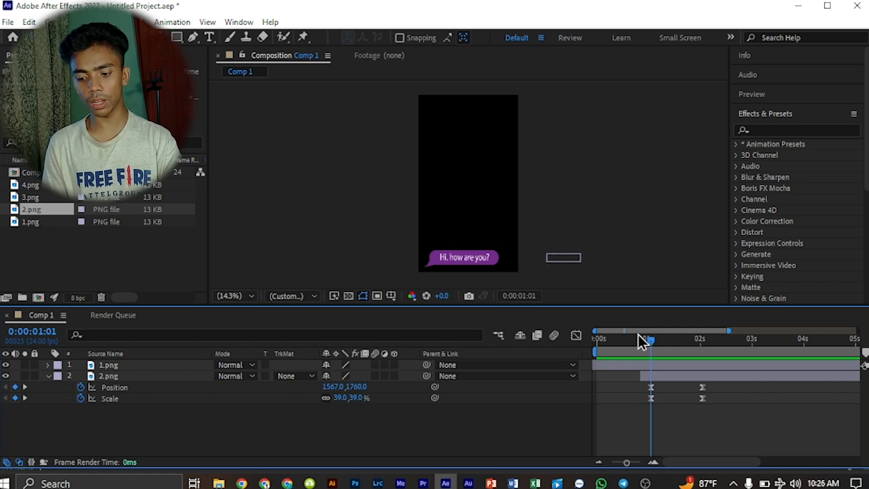
{"action": "left_click_drag", "start_coordinate": [651, 339], "coordinate": [670, 347]}
{"action": "mouse_move", "coordinate": [689, 353]}
{"action": "left_mouse_down"}
{"action": "mouse_move", "coordinate": [670, 357]}
{"action": "mouse_move", "coordinate": [700, 363]}
{"action": "left_mouse_up"}
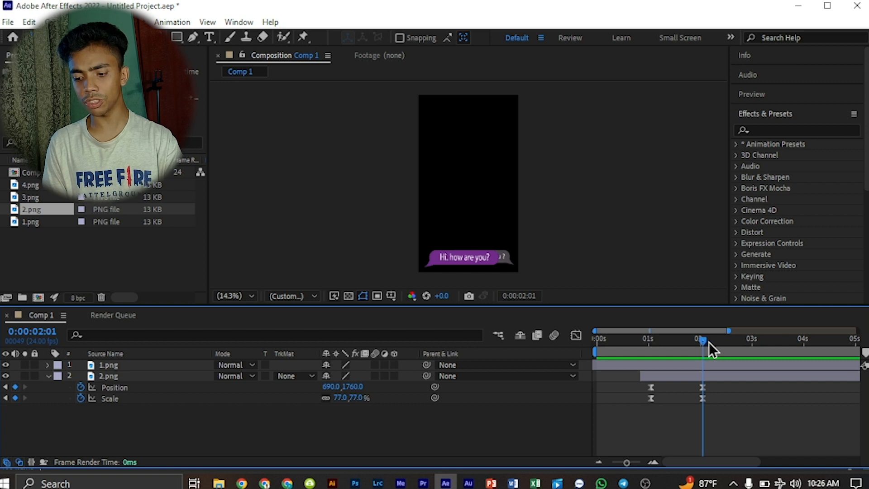
Step: Add a Position keyframe to 1.png at 0:00:01:21, and raise the bubble to Y 1547 at 0:00:02:01
{"action": "left_click", "coordinate": [139, 369]}
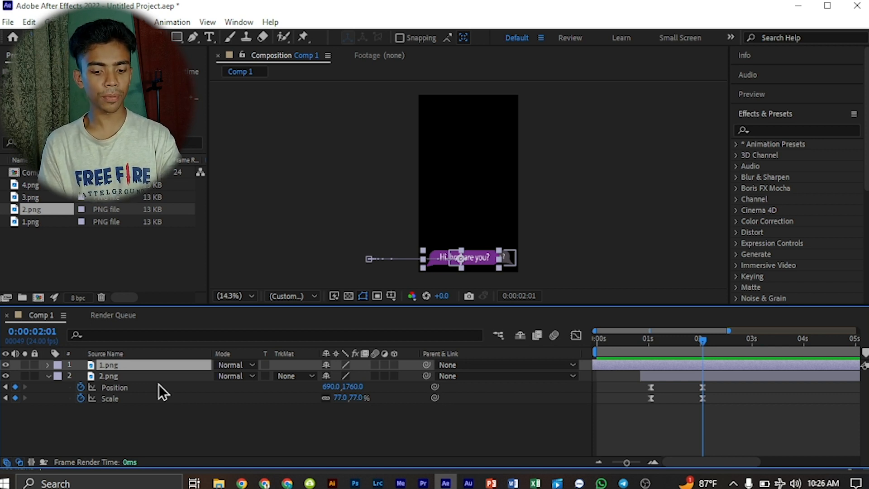
{"action": "key", "text": "p"}
{"action": "left_click_drag", "start_coordinate": [704, 341], "coordinate": [698, 367]}
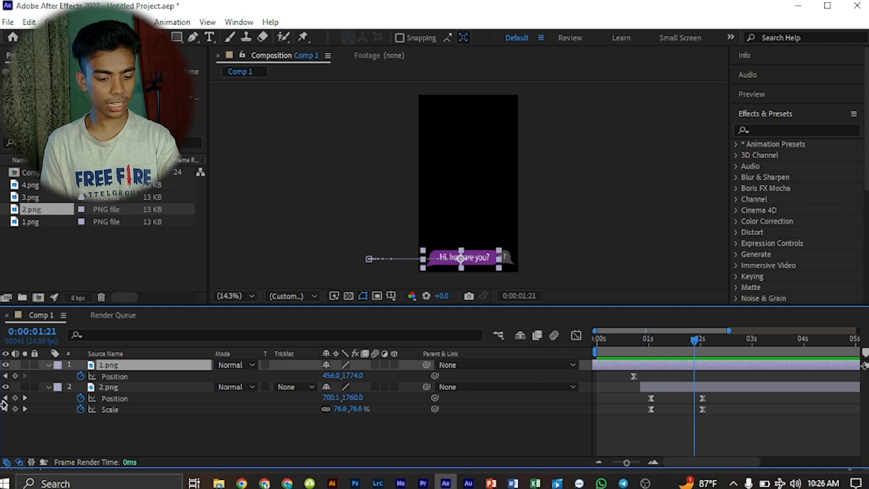
{"action": "left_click", "coordinate": [15, 376]}
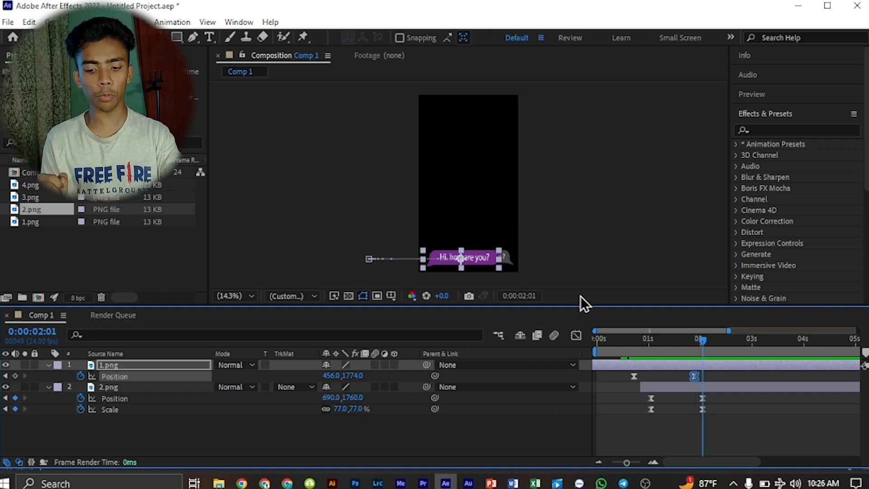
{"action": "left_click_drag", "start_coordinate": [356, 376], "coordinate": [229, 357]}
Step: Shift 1.png's last two Position keyframes slightly earlier so the final one sits at 0:00:01:21, previewing the motion from the start
{"action": "left_click_drag", "start_coordinate": [654, 344], "coordinate": [596, 355]}
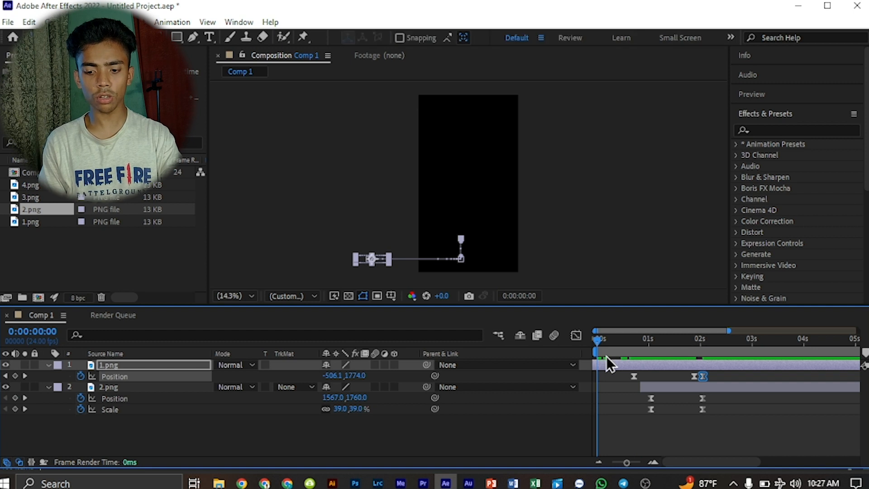
{"action": "key", "text": "space"}
{"action": "key", "text": "space"}
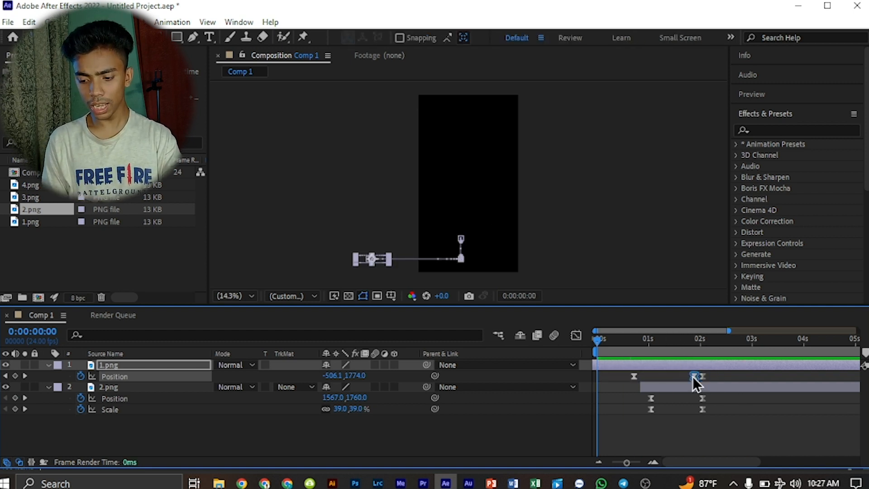
{"action": "left_click_drag", "start_coordinate": [693, 377], "coordinate": [688, 377]}
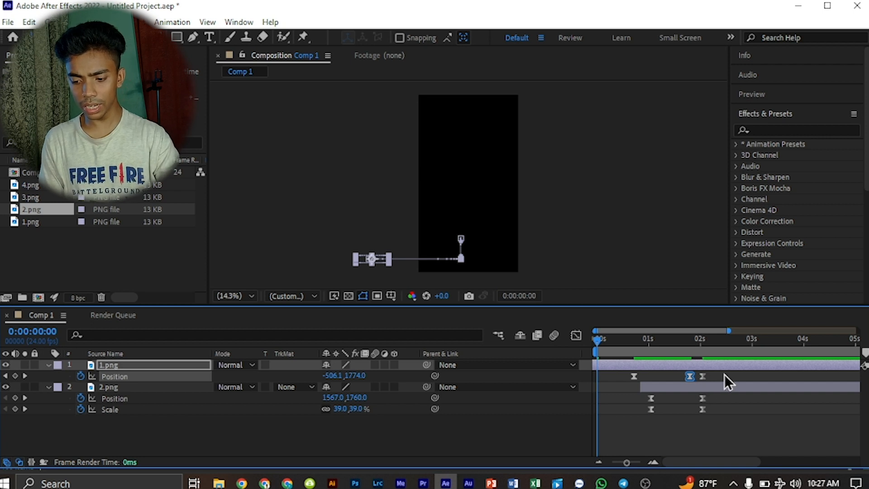
{"action": "key", "text": "ctrl+z"}
{"action": "left_click_drag", "start_coordinate": [722, 385], "coordinate": [695, 378]}
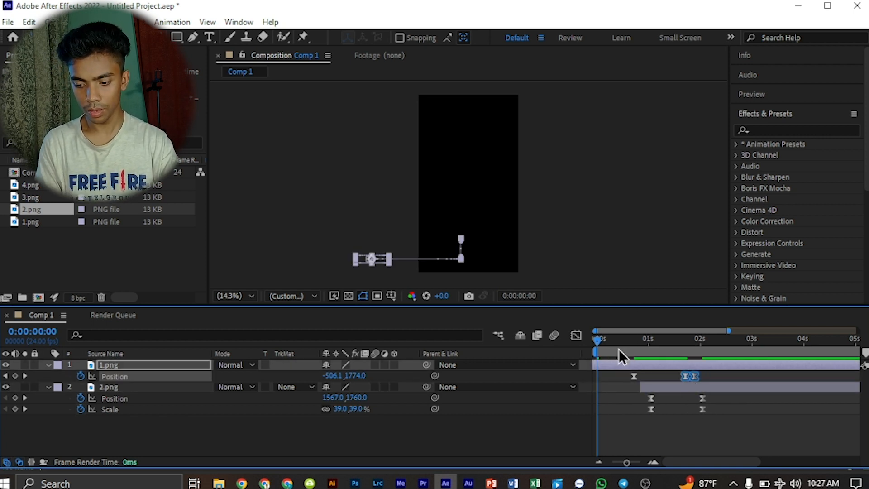
{"action": "key", "text": "space"}
{"action": "key", "text": "space"}
{"action": "scroll", "coordinate": [715, 448], "scroll_direction": "up", "scroll_amount": 3}
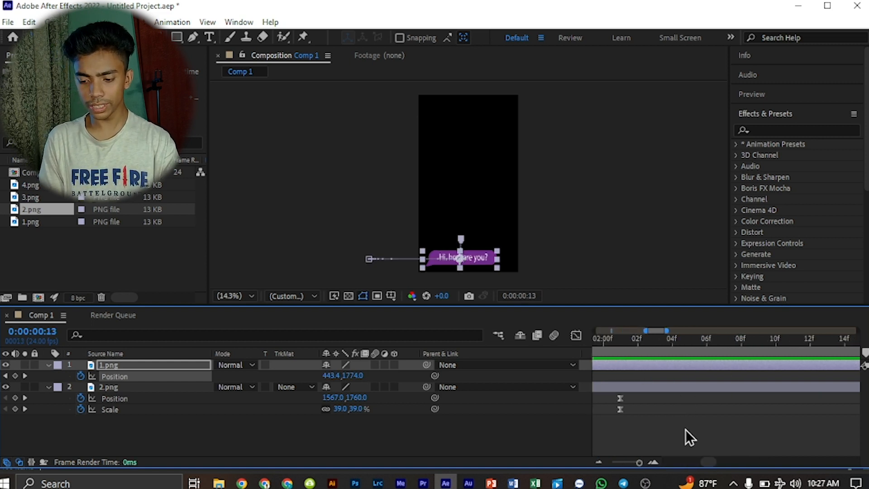
{"action": "scroll", "coordinate": [686, 429], "scroll_direction": "down", "scroll_amount": 5}
{"action": "left_click", "coordinate": [601, 339]}
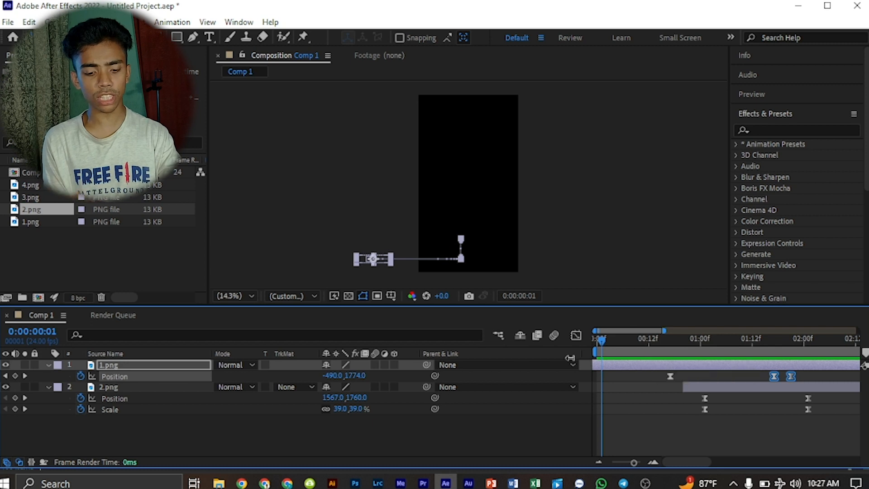
Step: Add 3.png to the composition below 2.png and slide its layer to start just before 0:00:01:21
{"action": "left_click", "coordinate": [108, 444]}
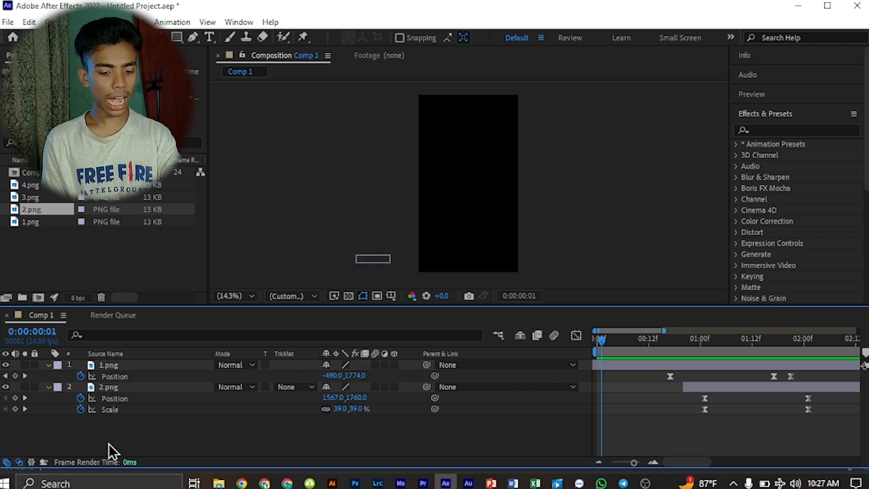
{"action": "left_click", "coordinate": [48, 388]}
{"action": "left_click_drag", "start_coordinate": [30, 197], "coordinate": [136, 405]}
{"action": "left_click_drag", "start_coordinate": [661, 401], "coordinate": [772, 400]}
{"action": "left_click_drag", "start_coordinate": [618, 341], "coordinate": [791, 369]}
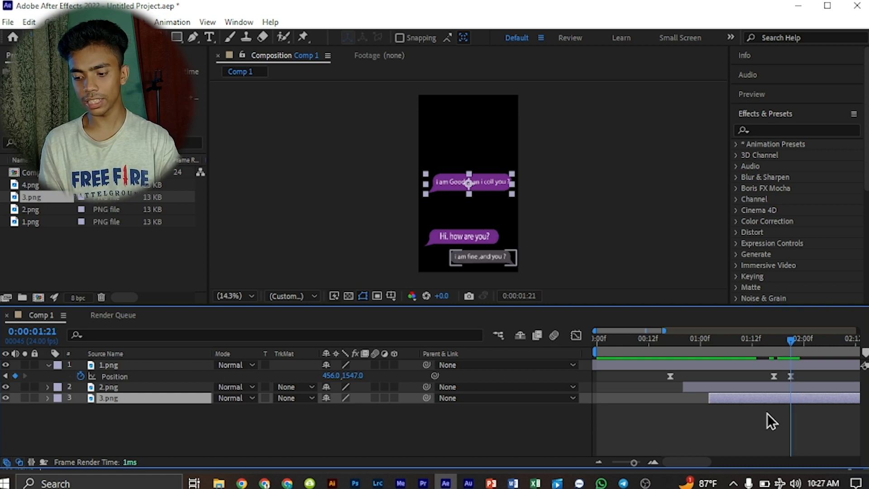
{"action": "left_click_drag", "start_coordinate": [745, 401], "coordinate": [819, 400]}
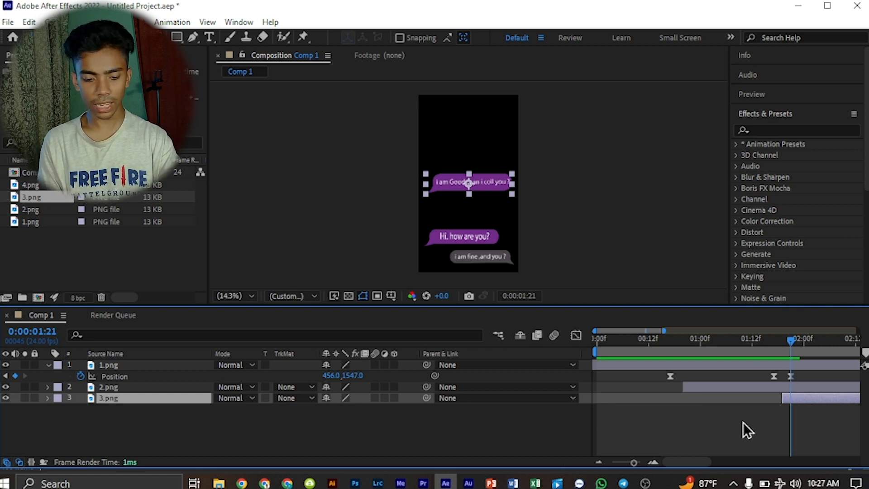
Step: Place the 3.png bubble at Position 425, 1743 with its scale at 83%
{"action": "left_click", "coordinate": [49, 399]}
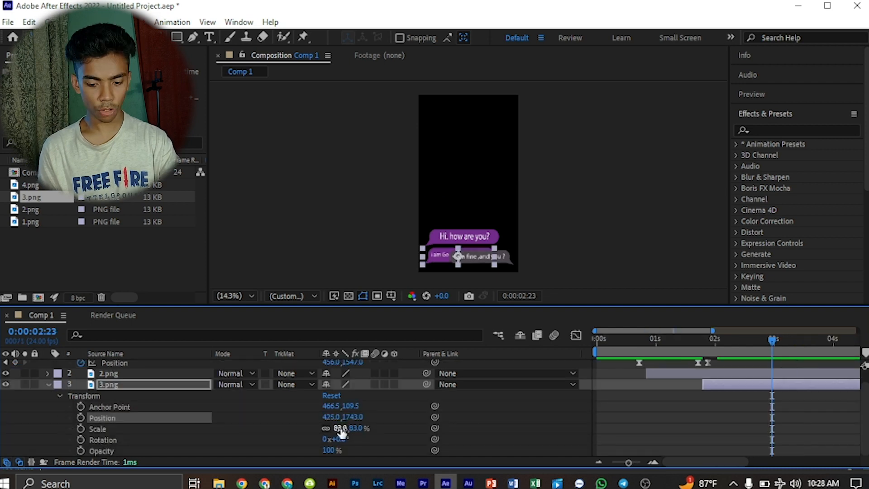
{"action": "left_click_drag", "start_coordinate": [332, 417], "coordinate": [452, 426]}
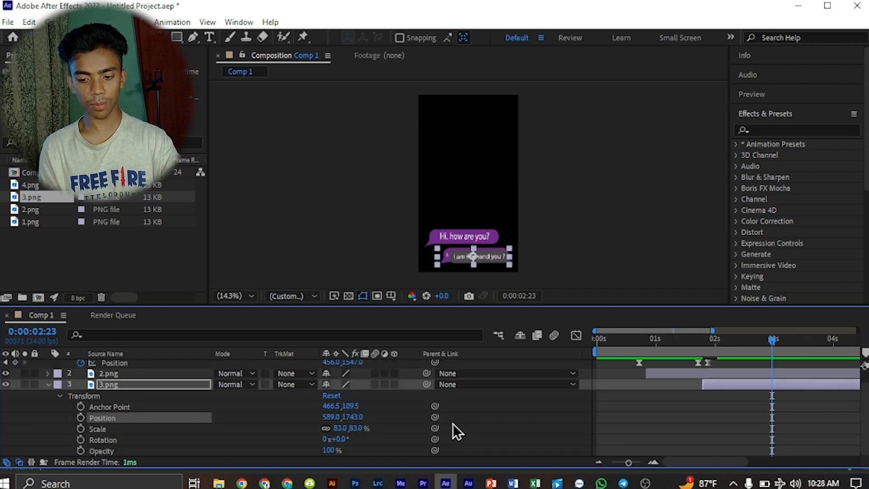
{"action": "key", "text": "ctrl+z"}
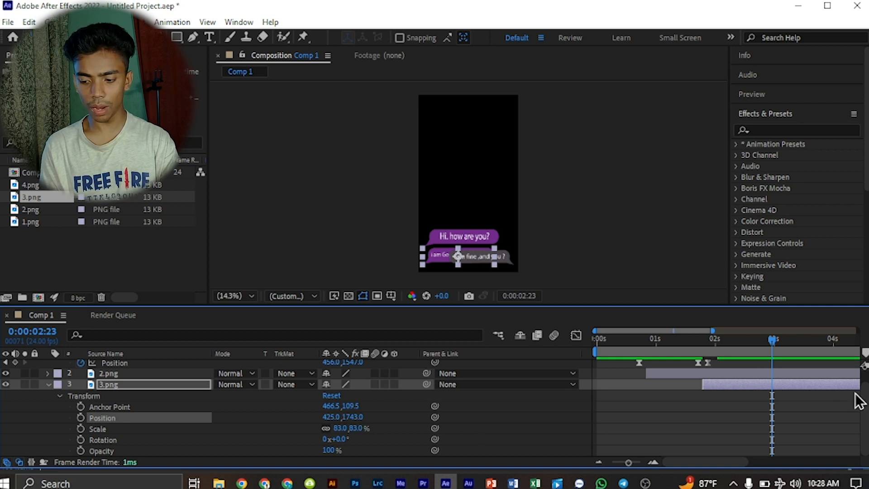
Step: Keyframe the Position and Scale of 3.png at 0:00:02:00 and again at 0:00:03:01
{"action": "left_click_drag", "start_coordinate": [772, 343], "coordinate": [716, 357]}
{"action": "left_click", "coordinate": [729, 384]}
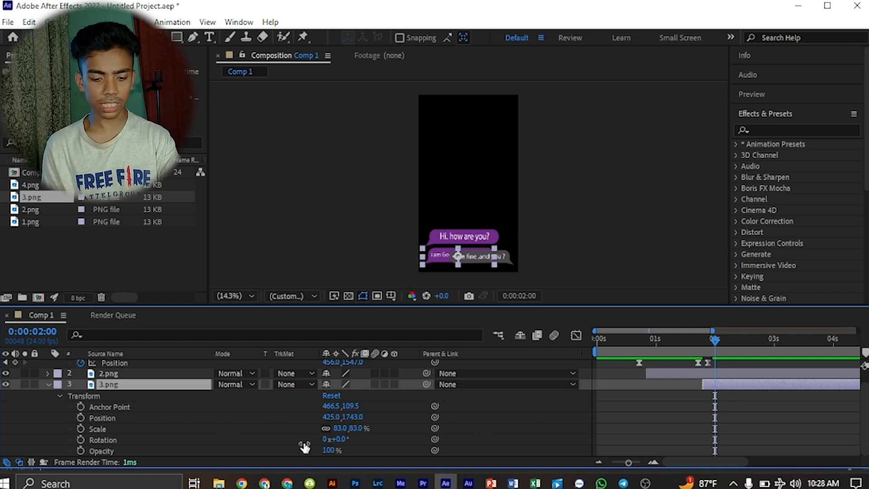
{"action": "left_click", "coordinate": [81, 429]}
{"action": "left_click", "coordinate": [80, 418]}
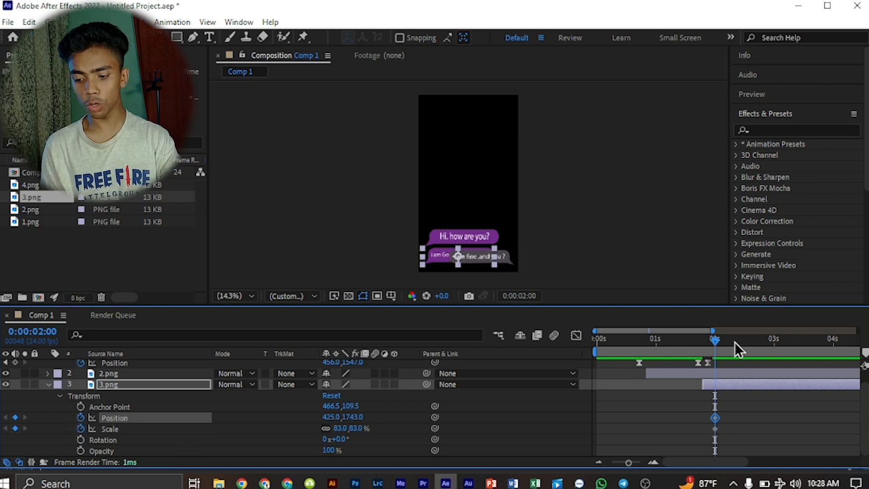
{"action": "left_click_drag", "start_coordinate": [717, 340], "coordinate": [777, 345]}
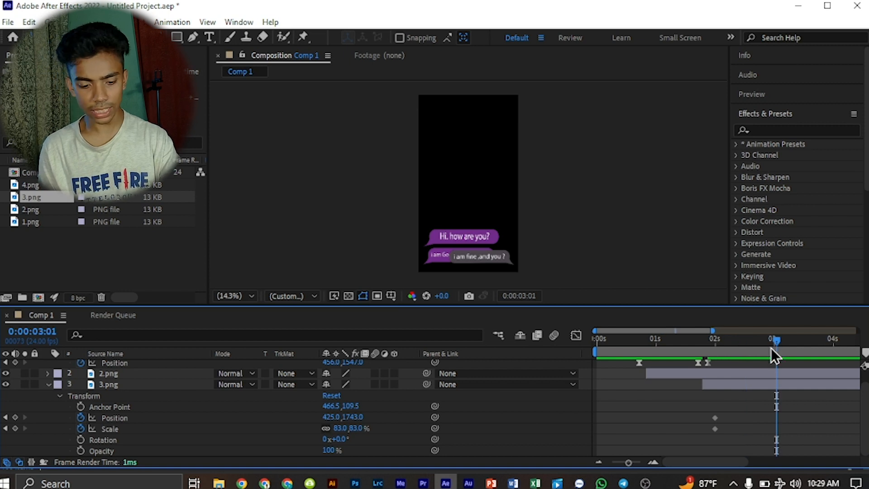
{"action": "left_click", "coordinate": [15, 429]}
{"action": "left_click", "coordinate": [15, 417]}
Step: At 3.png's starting keyframes, move the bubble off the frame's left edge and reduce its scale to about 46%
{"action": "left_click", "coordinate": [6, 418]}
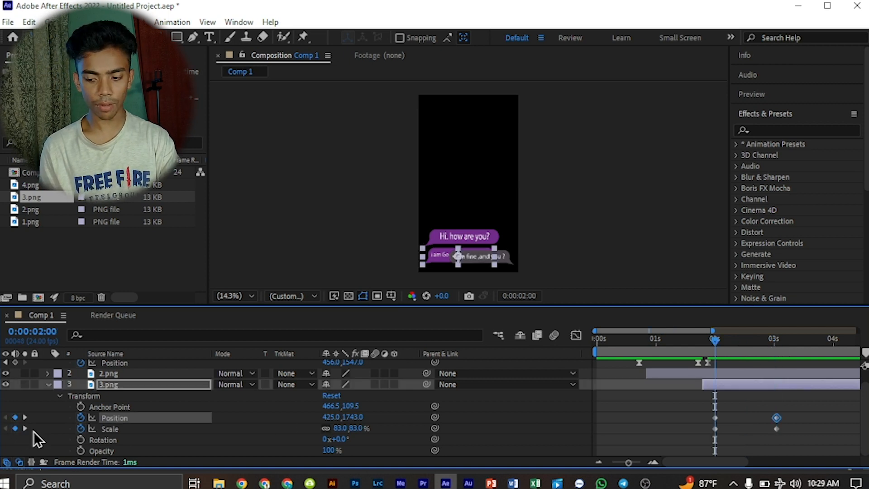
{"action": "left_click_drag", "start_coordinate": [738, 435], "coordinate": [704, 403]}
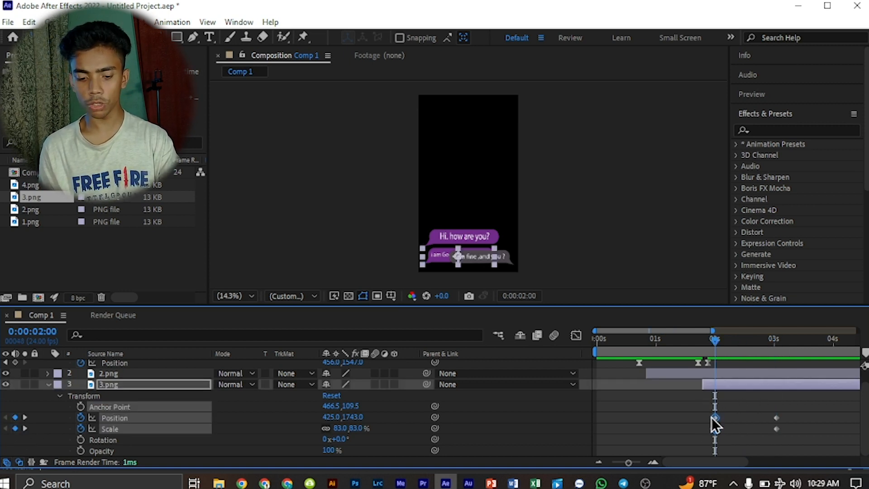
{"action": "left_click", "coordinate": [405, 416]}
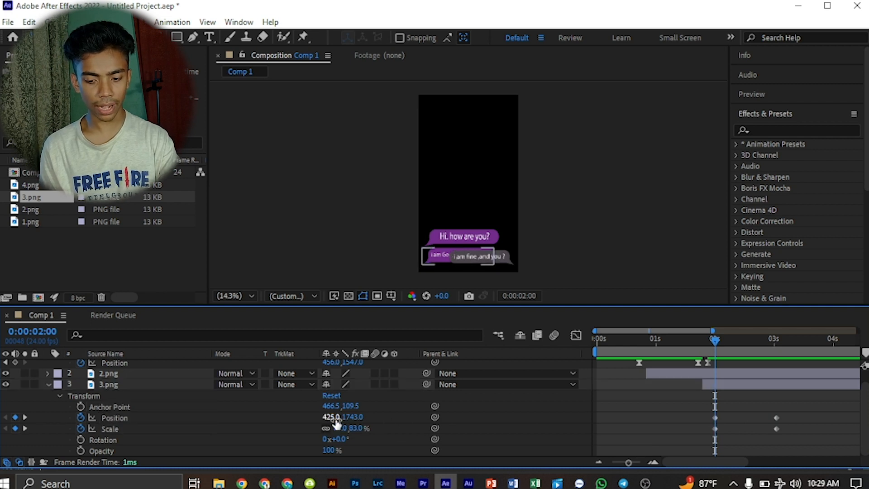
{"action": "left_click_drag", "start_coordinate": [333, 418], "coordinate": [59, 414]}
{"action": "left_click_drag", "start_coordinate": [332, 419], "coordinate": [99, 443]}
{"action": "mouse_move", "coordinate": [333, 428]}
{"action": "left_mouse_down"}
{"action": "mouse_move", "coordinate": [309, 429]}
{"action": "mouse_move", "coordinate": [320, 431]}
{"action": "left_mouse_up"}
Step: Apply Easy Ease to all Position and Scale keyframes of the 3.png layer
{"action": "left_click_drag", "start_coordinate": [715, 383], "coordinate": [694, 398]}
{"action": "left_click_drag", "start_coordinate": [697, 353], "coordinate": [800, 436]}
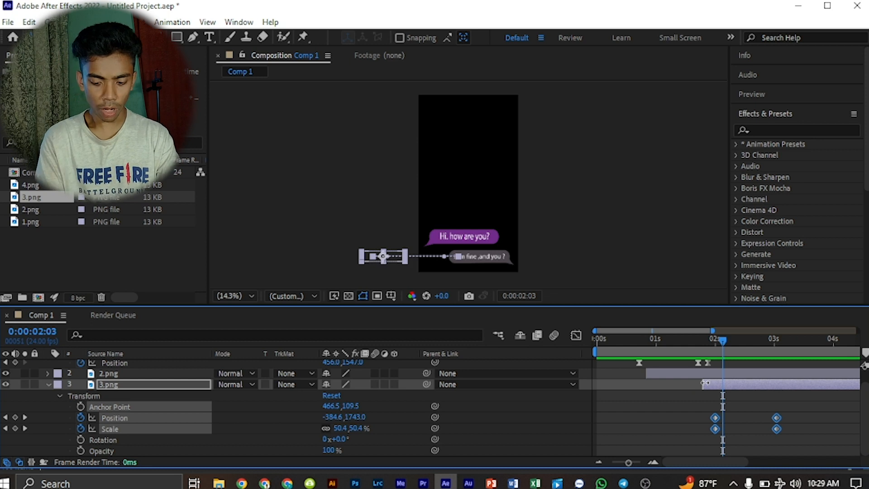
{"action": "key", "text": "F9"}
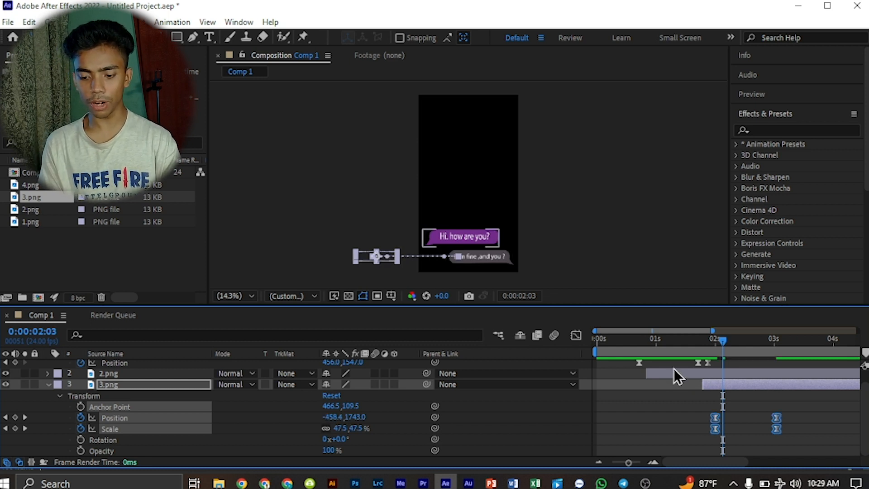
Step: In the Graph Editor, pull the influence handles of 3.png's Position keyframes inward to form a sharp central speed peak
{"action": "left_click", "coordinate": [576, 336]}
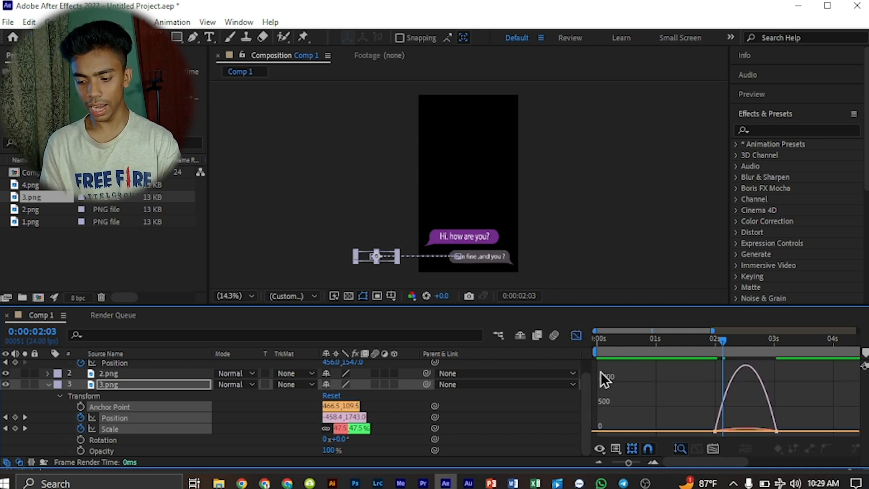
{"action": "left_click", "coordinate": [226, 426]}
{"action": "left_click", "coordinate": [115, 418]}
{"action": "left_click", "coordinate": [716, 432]}
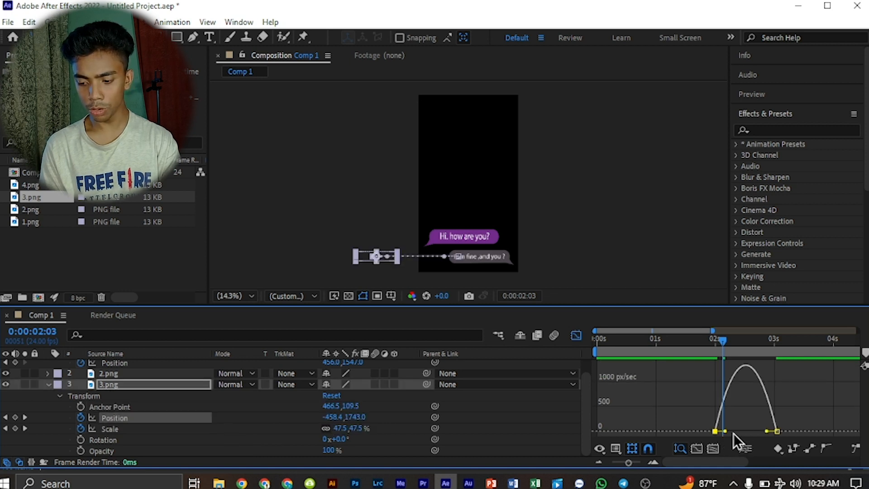
{"action": "key", "text": "ctrl+z"}
{"action": "mouse_move", "coordinate": [726, 427]}
{"action": "left_mouse_down"}
{"action": "mouse_move", "coordinate": [752, 429]}
{"action": "mouse_move", "coordinate": [734, 429]}
{"action": "left_mouse_up"}
Step: Shape 3.png's Scale speed curve into the same sharp central peak and close the Graph Editor
{"action": "left_click", "coordinate": [189, 430]}
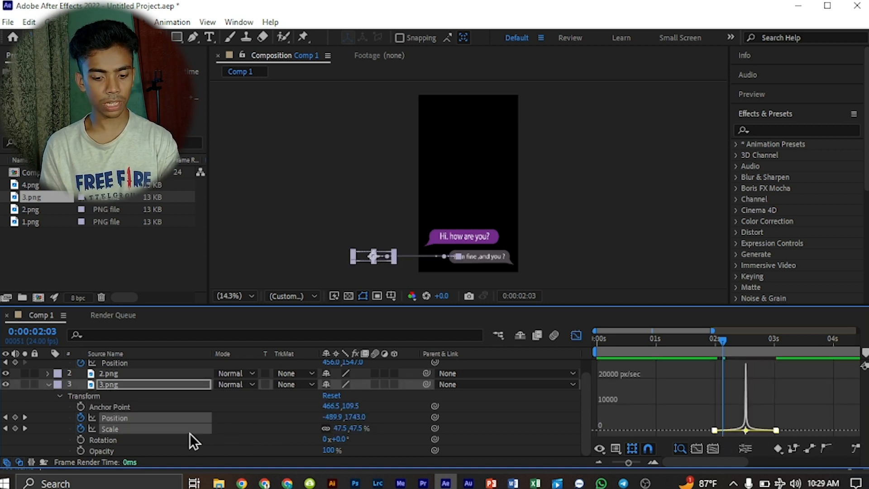
{"action": "left_click", "coordinate": [777, 432]}
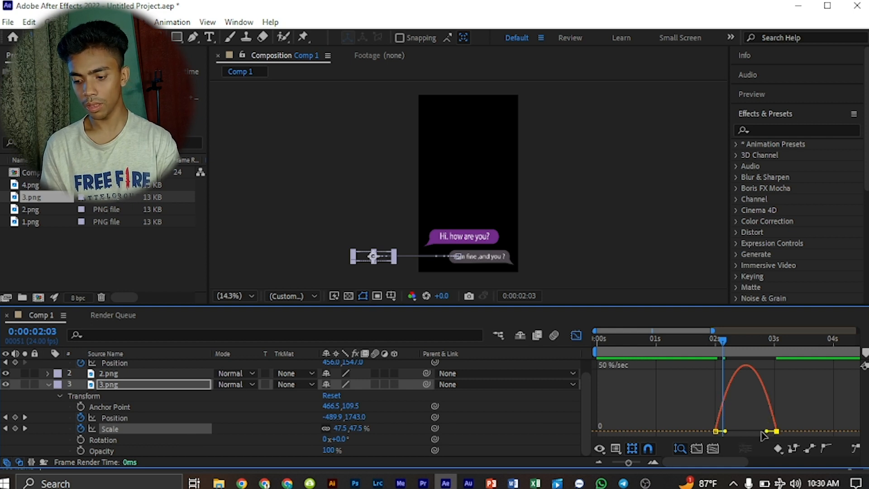
{"action": "key", "text": "ctrl+z"}
{"action": "mouse_move", "coordinate": [767, 431]}
{"action": "left_mouse_down"}
{"action": "mouse_move", "coordinate": [756, 417]}
{"action": "mouse_move", "coordinate": [731, 432]}
{"action": "mouse_move", "coordinate": [761, 431]}
{"action": "left_mouse_up"}
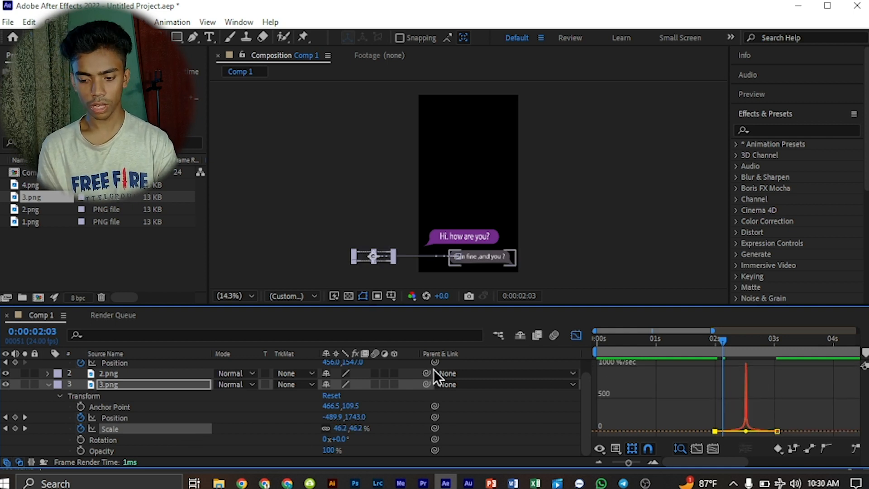
{"action": "left_click", "coordinate": [576, 336]}
Step: Scrub 3.png's motion to 0:00:02:09 and show only the layer's keyframed properties
{"action": "left_click_drag", "start_coordinate": [721, 363], "coordinate": [778, 369]}
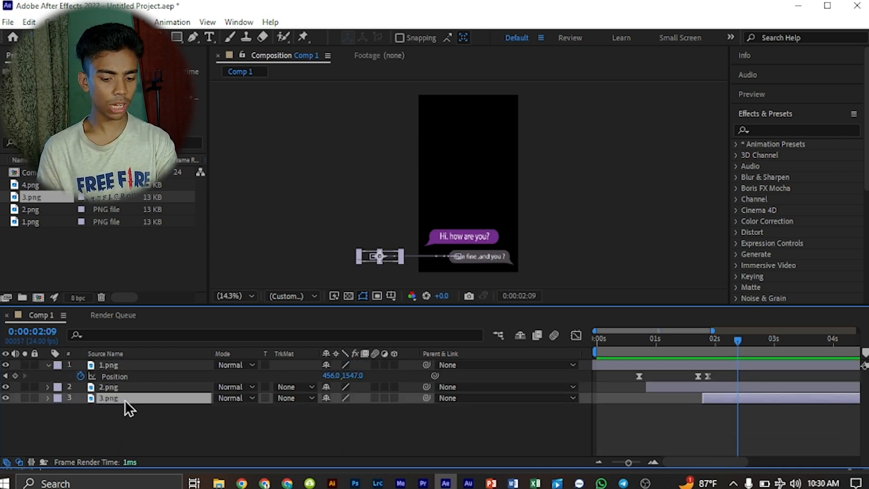
{"action": "key", "text": "u"}
{"action": "left_click", "coordinate": [163, 447]}
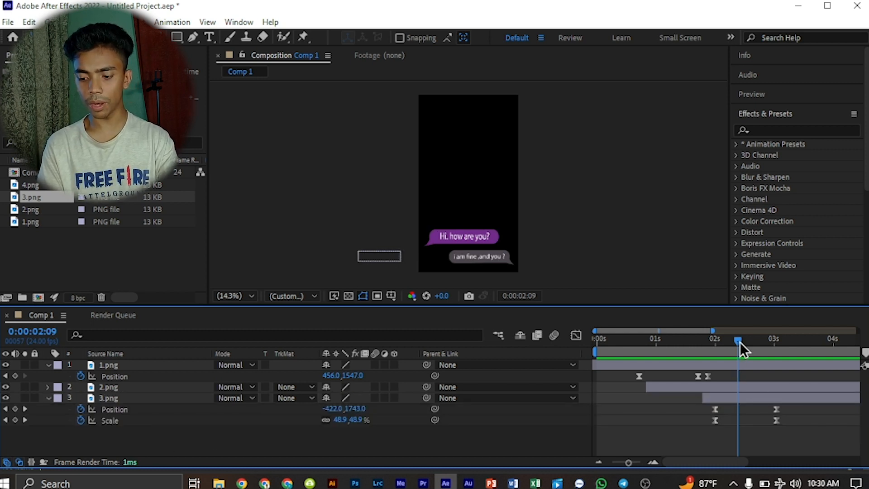
Step: Add Position keyframes holding the current positions of 1.png and 2.png at 0:00:02:21
{"action": "left_click_drag", "start_coordinate": [739, 343], "coordinate": [778, 361]}
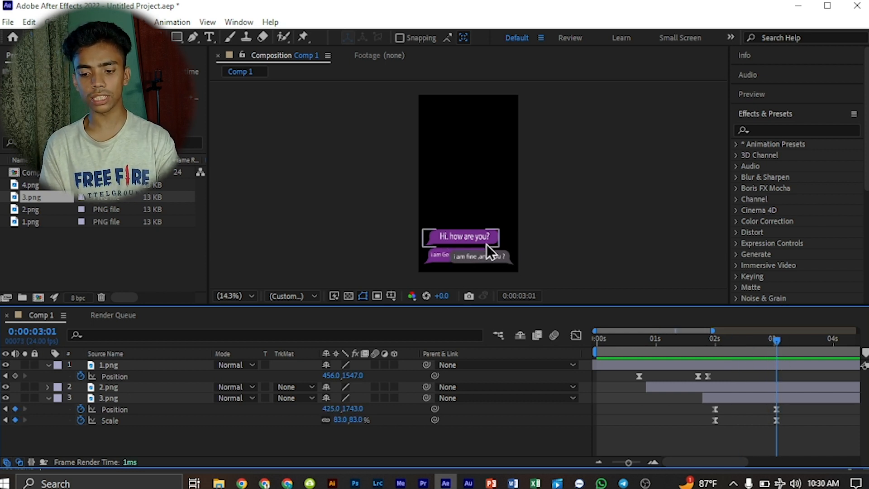
{"action": "left_click", "coordinate": [467, 244]}
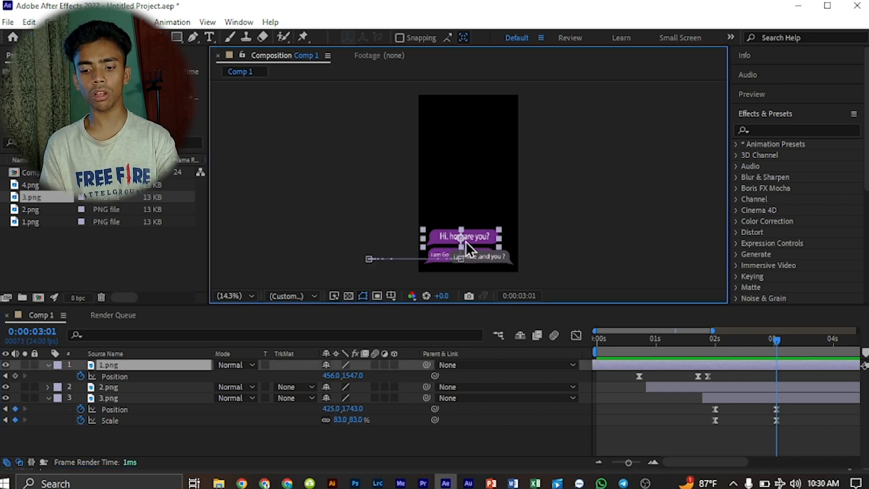
{"action": "left_click", "coordinate": [499, 261]}
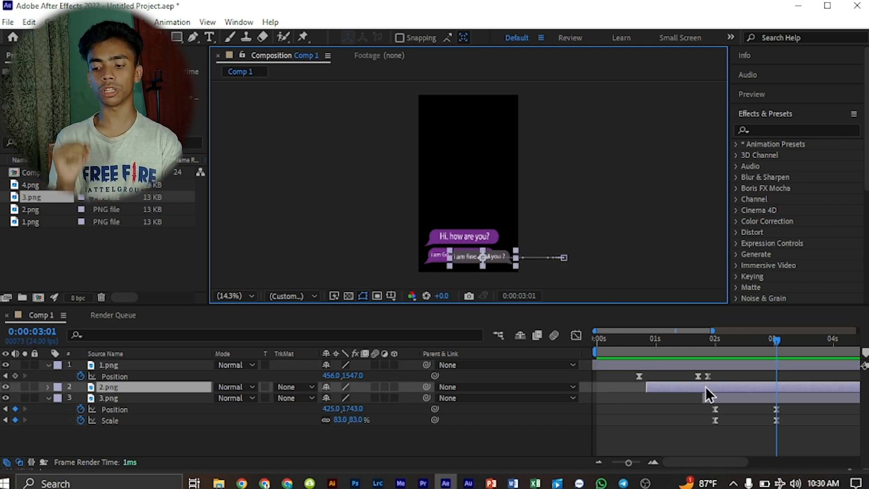
{"action": "left_click", "coordinate": [143, 379]}
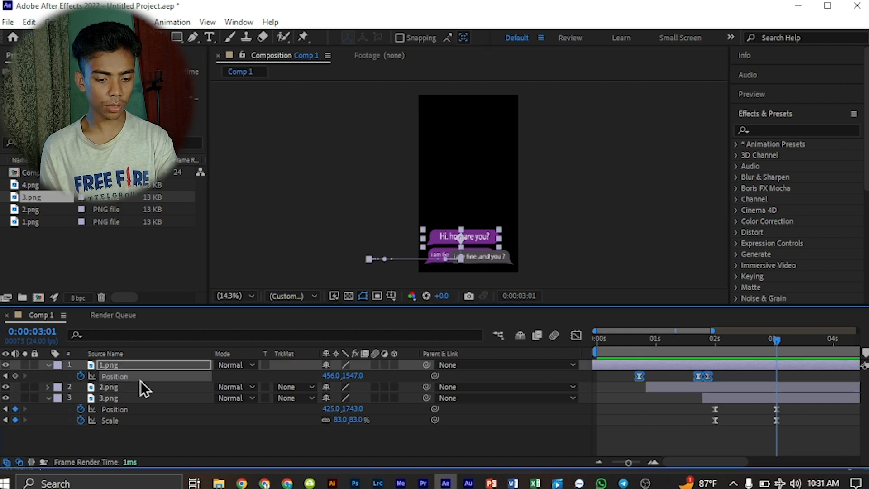
{"action": "left_click", "coordinate": [149, 388]}
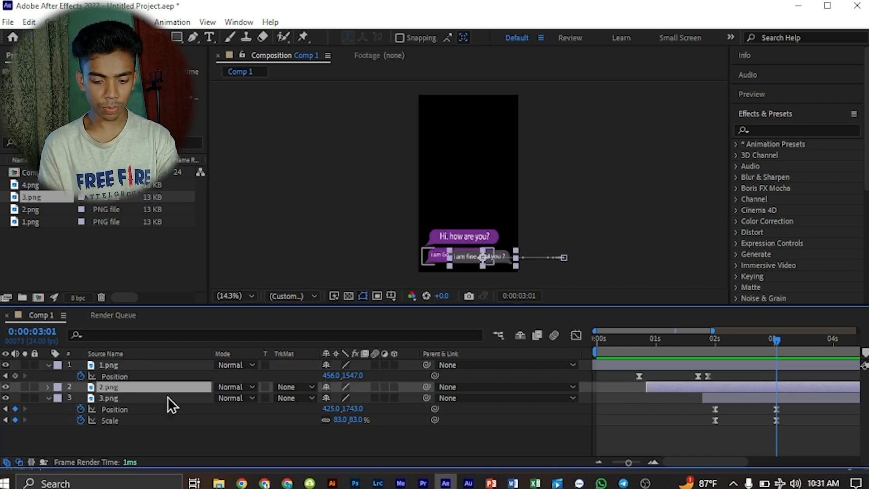
{"action": "key", "text": "p"}
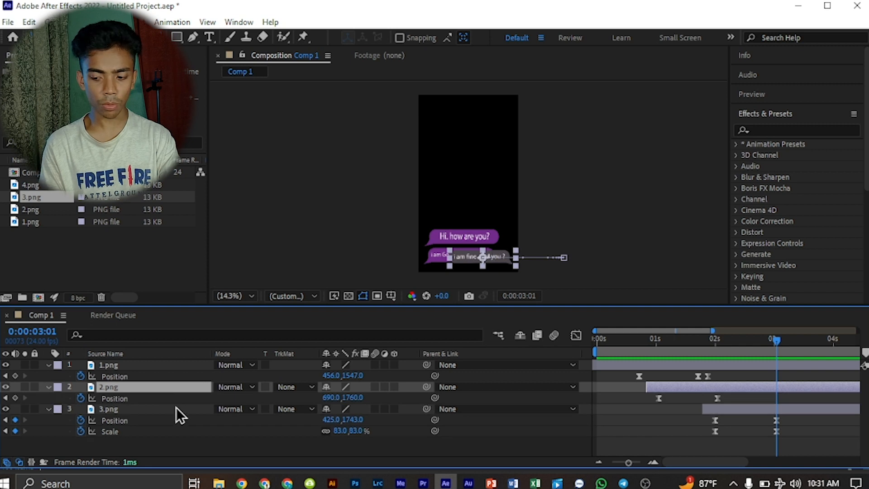
{"action": "left_click", "coordinate": [767, 339]}
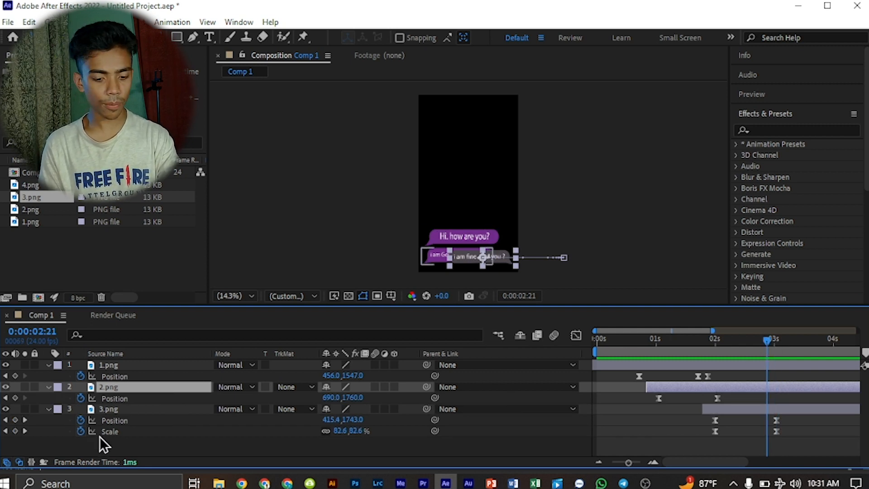
{"action": "left_click", "coordinate": [15, 397]}
{"action": "left_click", "coordinate": [15, 376]}
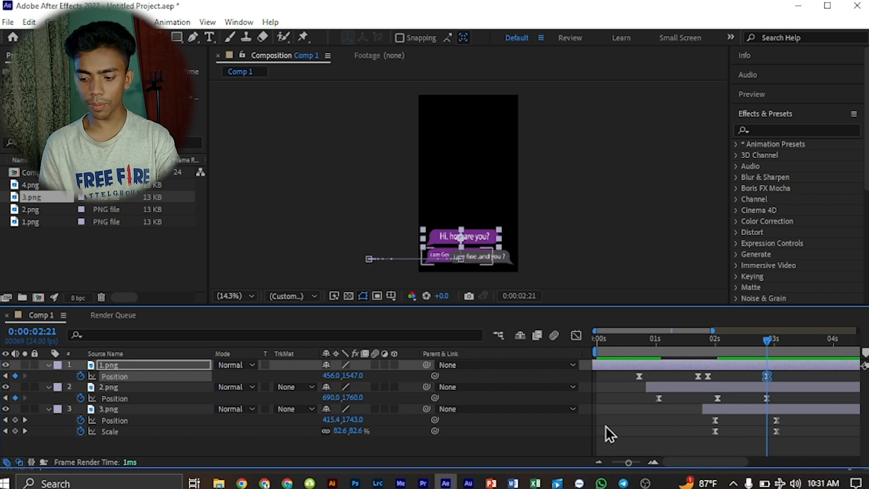
Step: At 0:00:03:01, raise 1.png and 2.png together to Y positions 1343 and 1556, and preview the stacking motion
{"action": "left_click", "coordinate": [777, 339]}
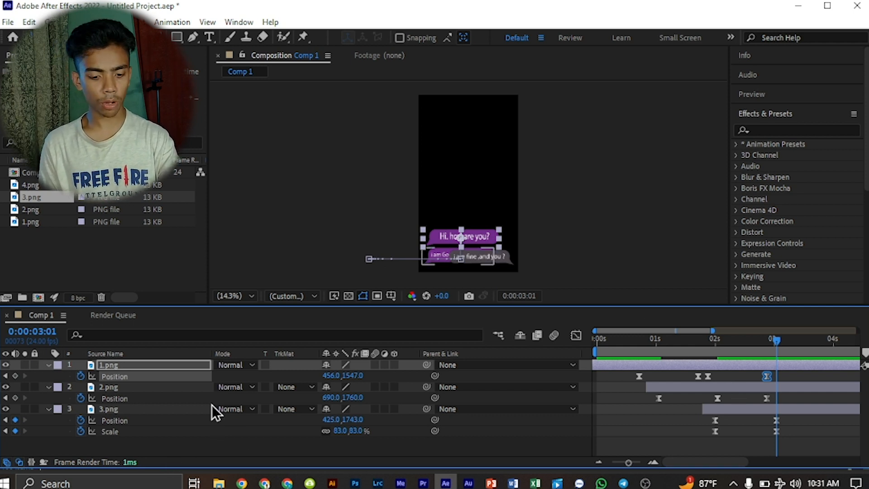
{"action": "left_click", "coordinate": [158, 377]}
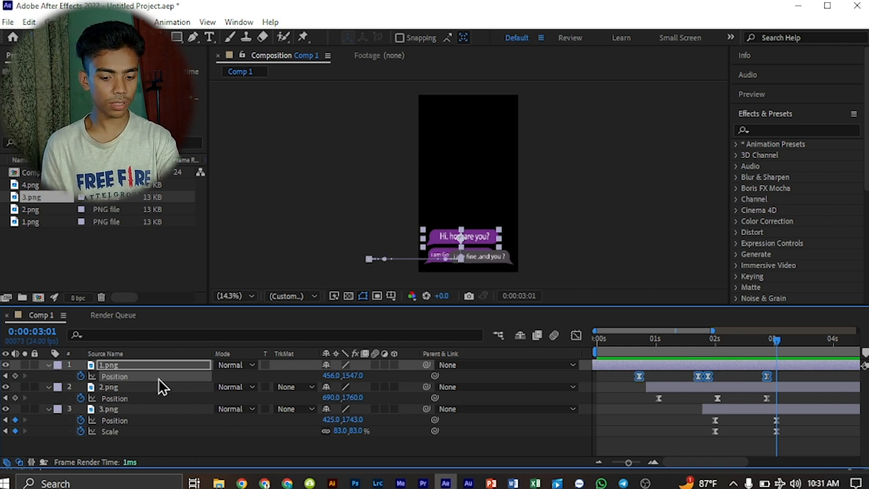
{"action": "left_click", "coordinate": [118, 400], "text": "shift"}
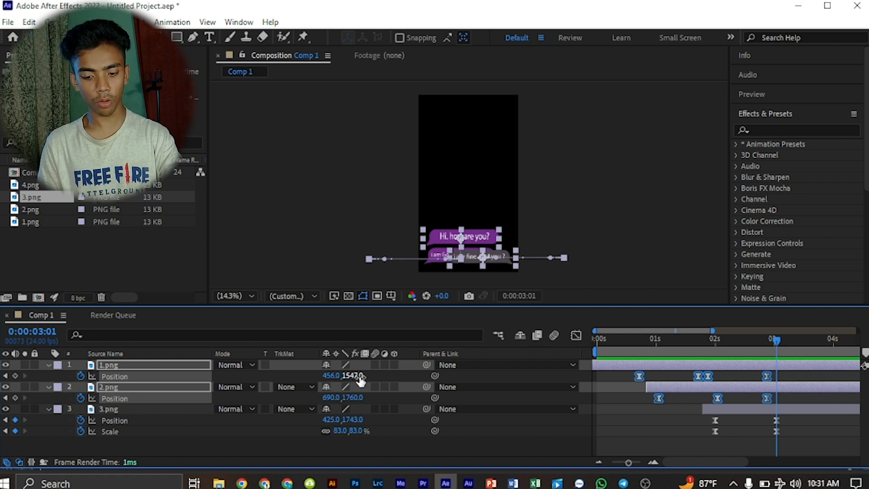
{"action": "left_click_drag", "start_coordinate": [356, 378], "coordinate": [250, 347]}
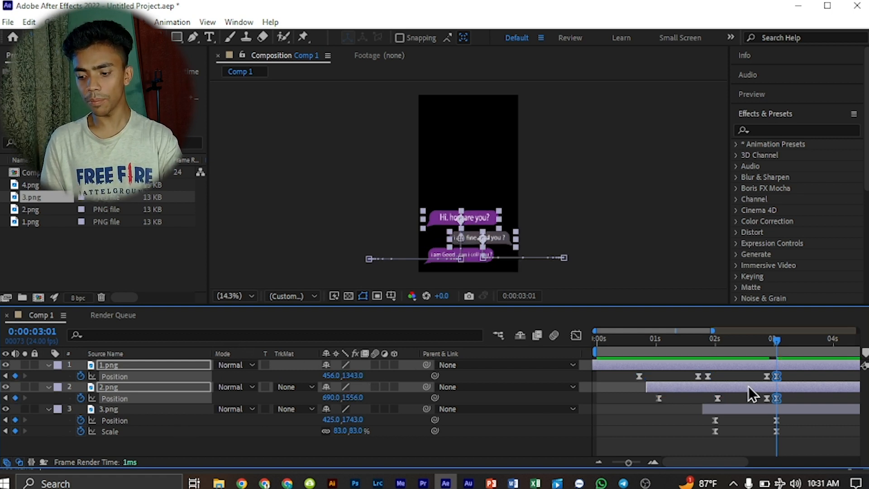
{"action": "left_click_drag", "start_coordinate": [751, 348], "coordinate": [663, 371]}
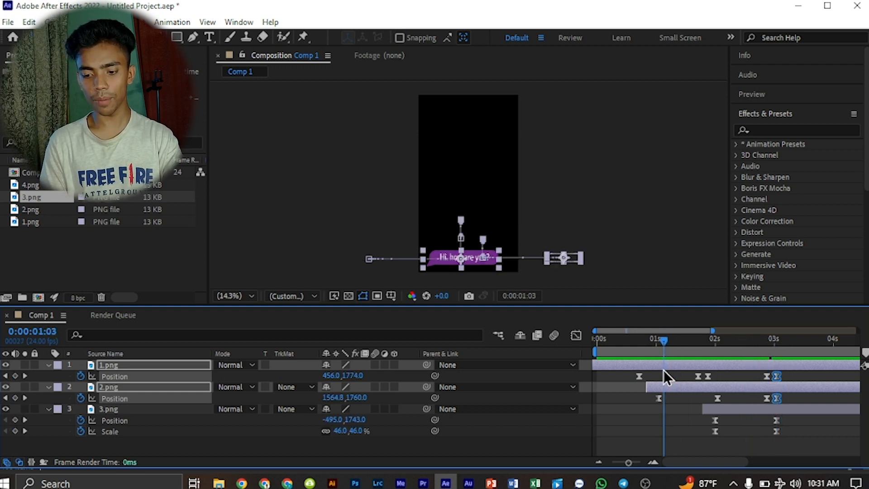
{"action": "key", "text": "space"}
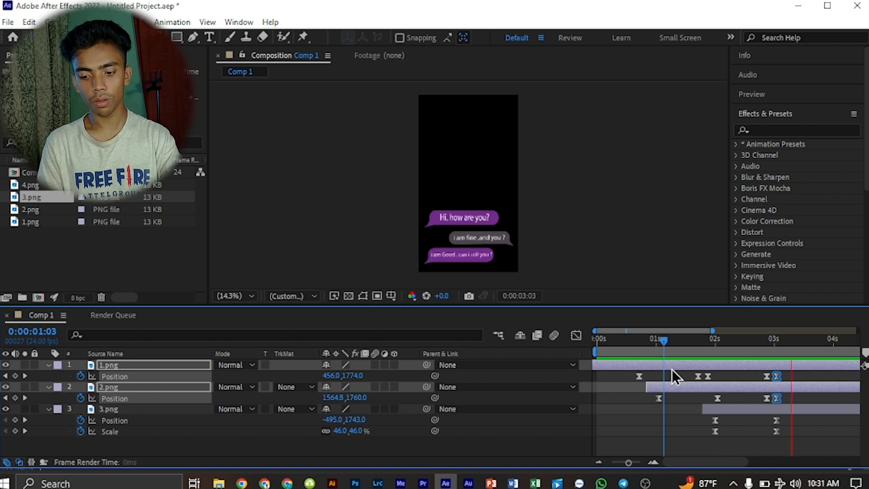
Step: Shift the last two Position keyframes of both 1.png and 2.png a few frames earlier
{"action": "left_click", "coordinate": [755, 343]}
{"action": "left_click_drag", "start_coordinate": [755, 343], "coordinate": [753, 345]}
{"action": "scroll", "coordinate": [794, 406], "scroll_direction": "up", "scroll_amount": 5}
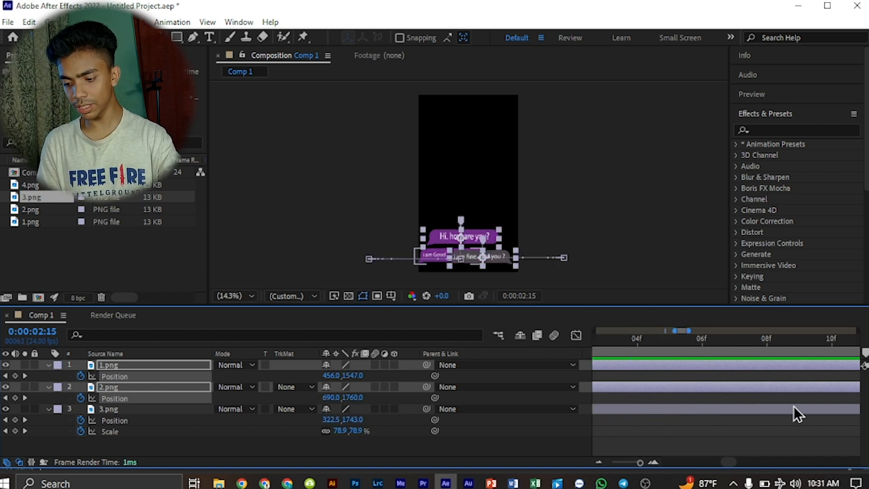
{"action": "scroll", "coordinate": [771, 409], "scroll_direction": "down", "scroll_amount": 3}
{"action": "left_click_drag", "start_coordinate": [733, 402], "coordinate": [681, 373]}
{"action": "left_click_drag", "start_coordinate": [718, 401], "coordinate": [687, 399]}
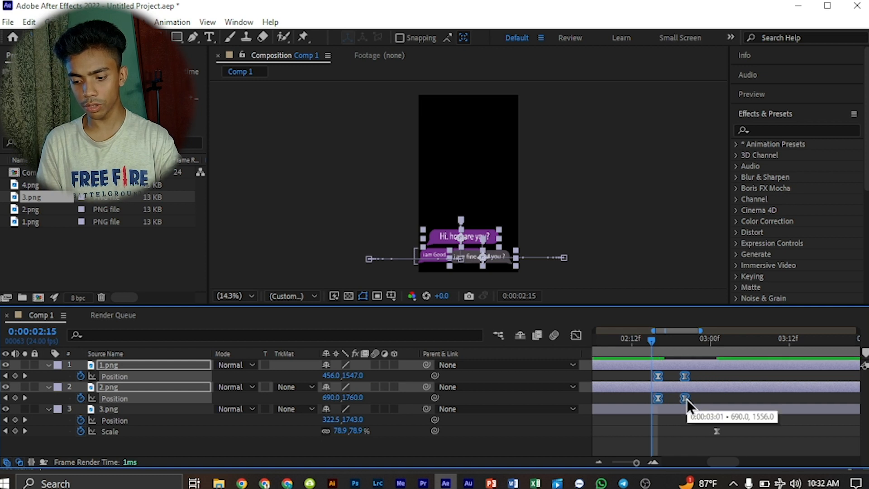
Step: Preview the bubble animation from the start of the composition
{"action": "scroll", "coordinate": [667, 379], "scroll_direction": "down", "scroll_amount": 3}
{"action": "left_click", "coordinate": [613, 343]}
{"action": "key", "text": "space"}
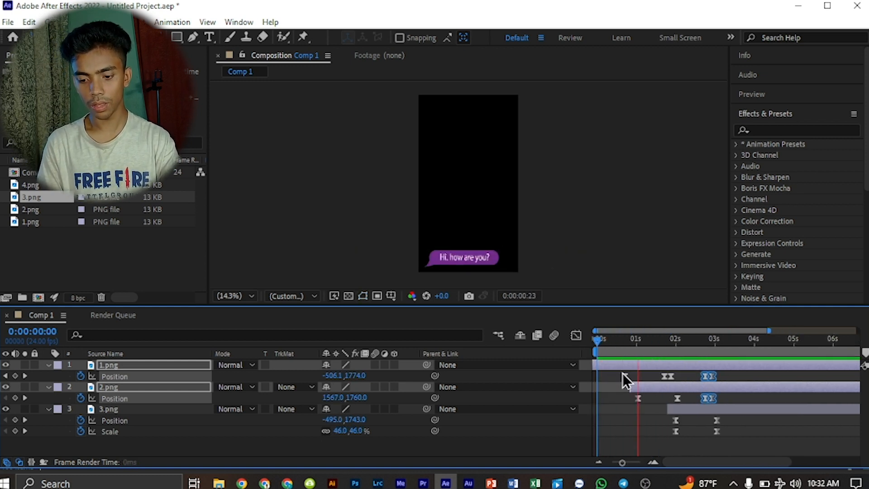
{"action": "left_click_drag", "start_coordinate": [634, 348], "coordinate": [620, 349]}
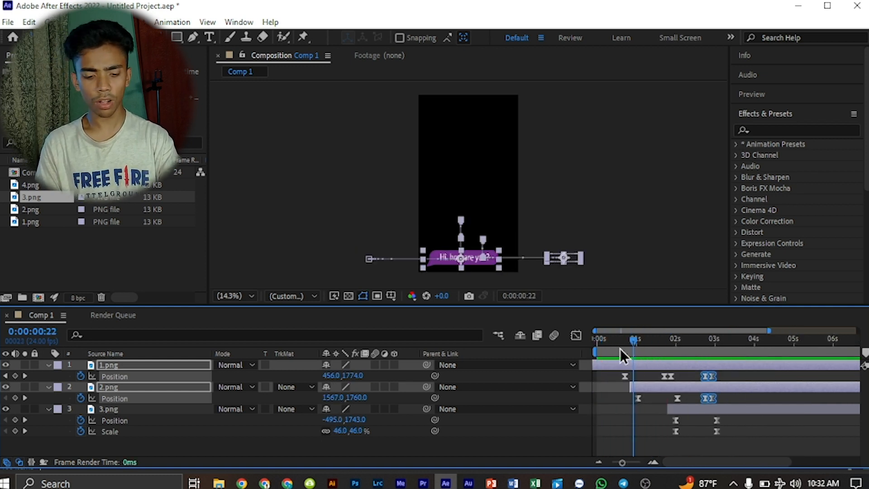
Step: Collapse the 3.png layer's properties and add 4.png to the composition as the bottom layer
{"action": "left_click", "coordinate": [49, 409]}
{"action": "left_click", "coordinate": [150, 436]}
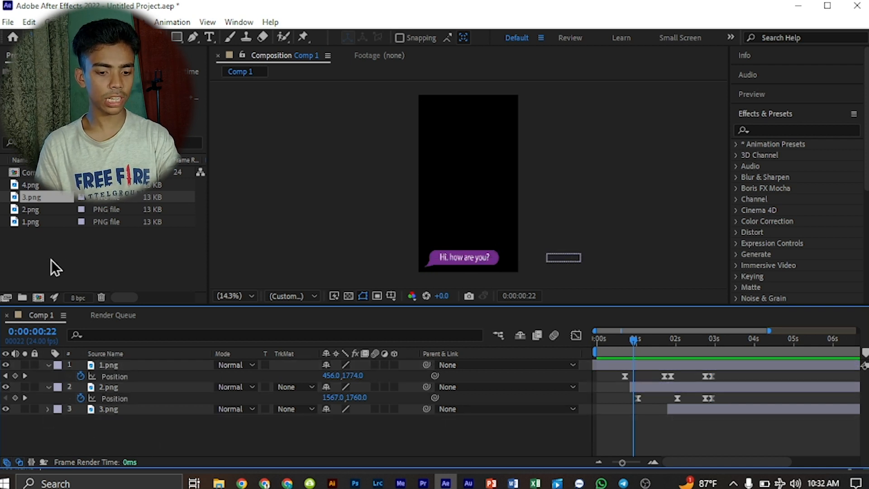
{"action": "left_click", "coordinate": [53, 248]}
{"action": "left_click", "coordinate": [35, 189]}
{"action": "left_click_drag", "start_coordinate": [34, 196], "coordinate": [118, 425]}
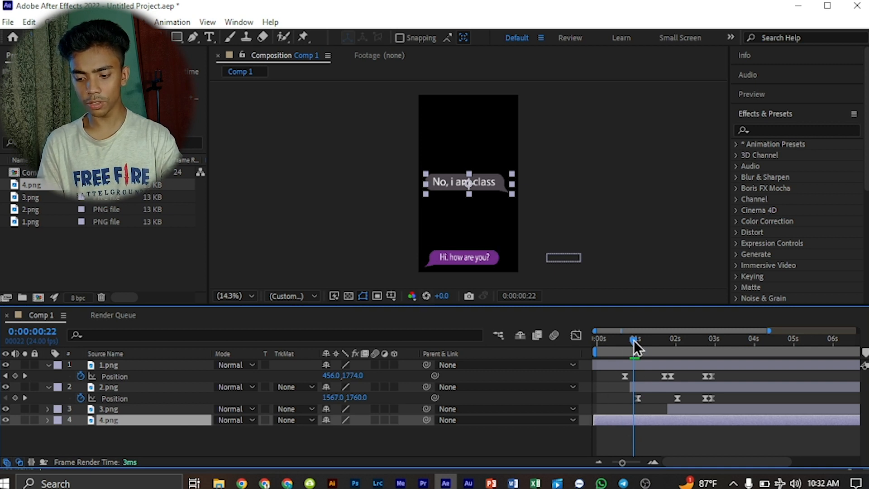
Step: Slide the 4.png layer in time so it starts a few frames before 0:00:02:21
{"action": "left_click_drag", "start_coordinate": [634, 341], "coordinate": [710, 344]}
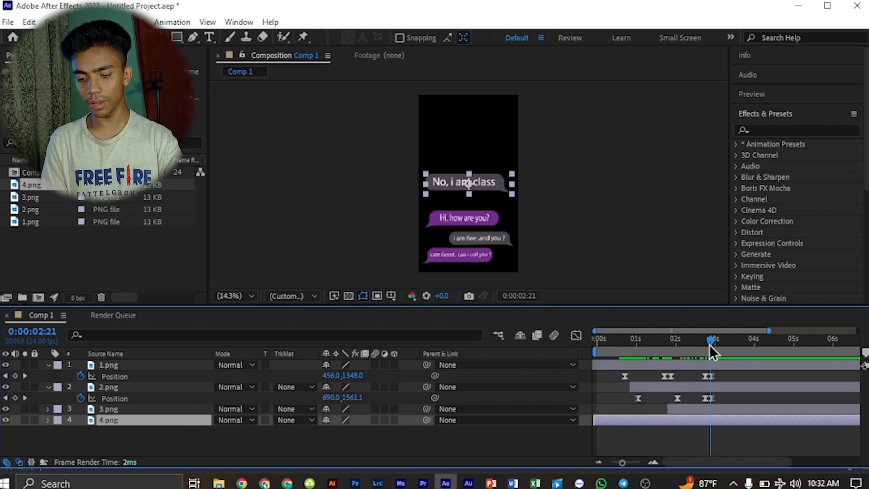
{"action": "left_click", "coordinate": [647, 448]}
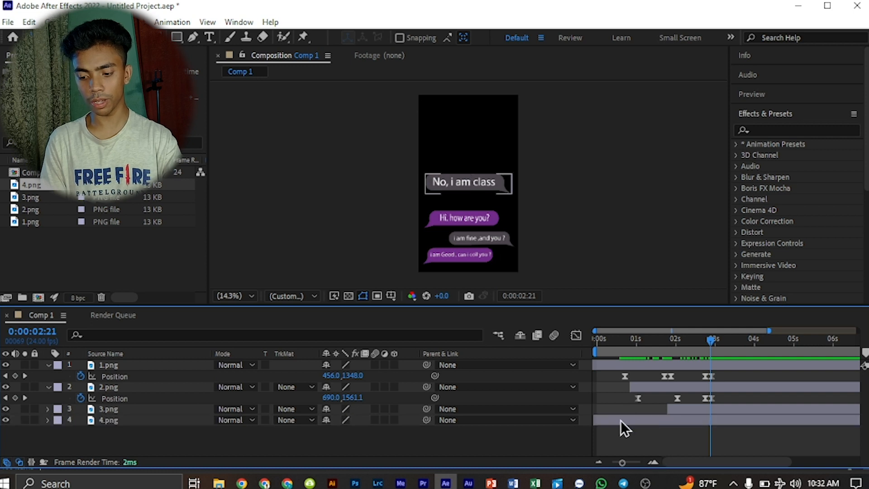
{"action": "left_click_drag", "start_coordinate": [621, 421], "coordinate": [729, 420]}
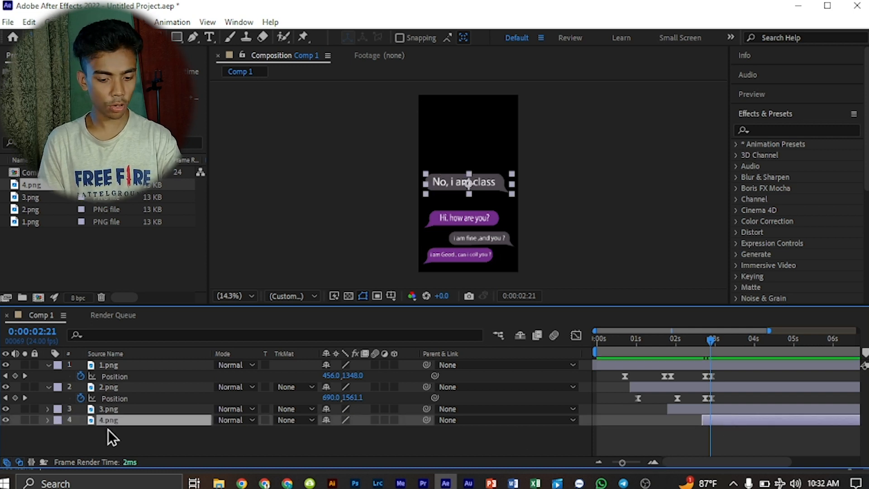
Step: Scale 4.png to 71% and place it at position 722, 1724 near the bottom of the frame
{"action": "left_click", "coordinate": [48, 421]}
{"action": "left_click", "coordinate": [61, 432]}
{"action": "left_click_drag", "start_coordinate": [340, 429], "coordinate": [454, 417]}
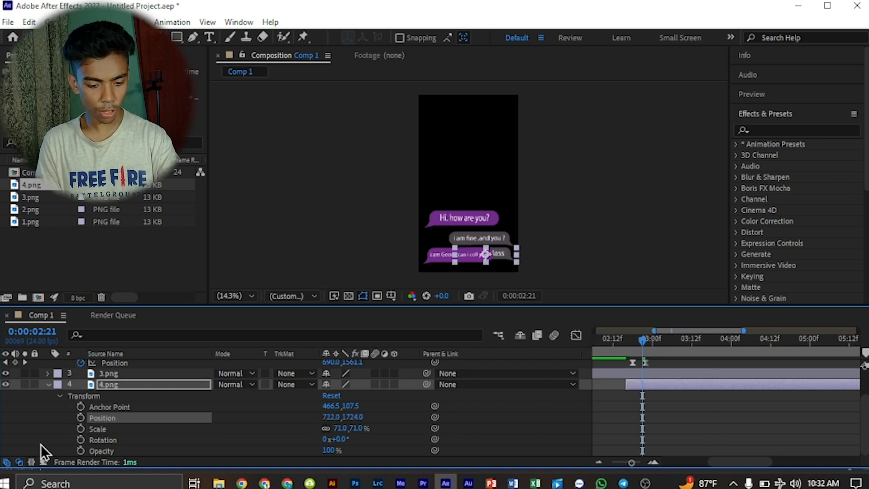
Step: Keyframe 4.png's Scale and Position at 0:00:02:21 and again at 0:00:03:23
{"action": "left_click", "coordinate": [80, 429]}
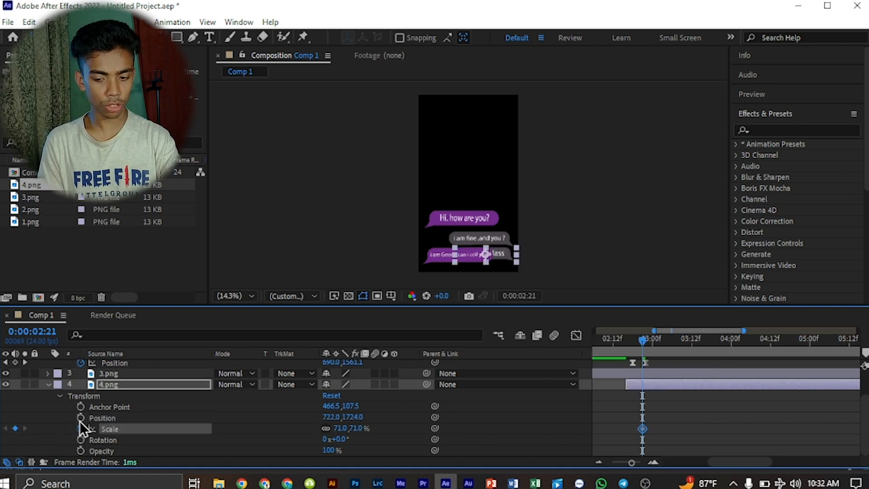
{"action": "left_click", "coordinate": [80, 417]}
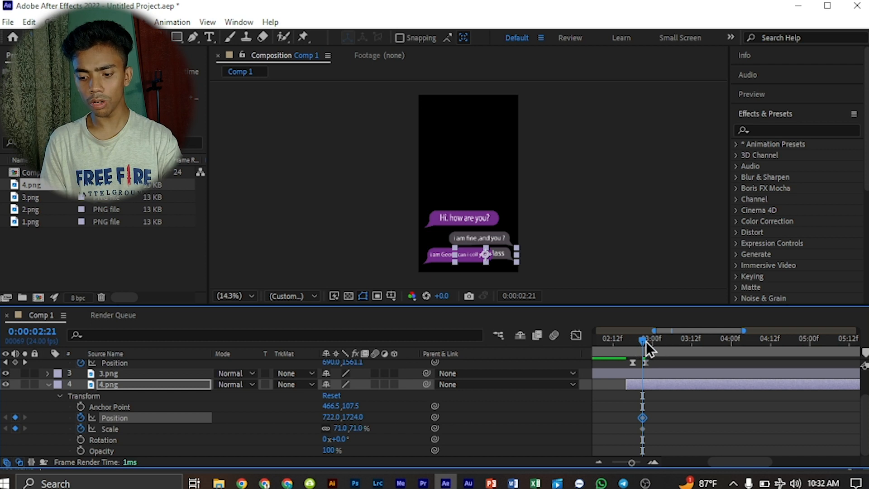
{"action": "left_click_drag", "start_coordinate": [650, 349], "coordinate": [703, 345]}
{"action": "key", "text": "minus"}
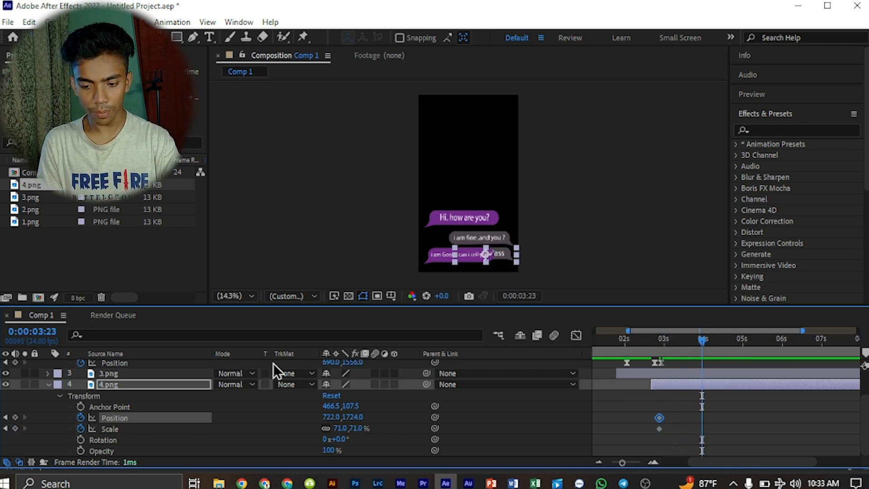
{"action": "left_click", "coordinate": [14, 429]}
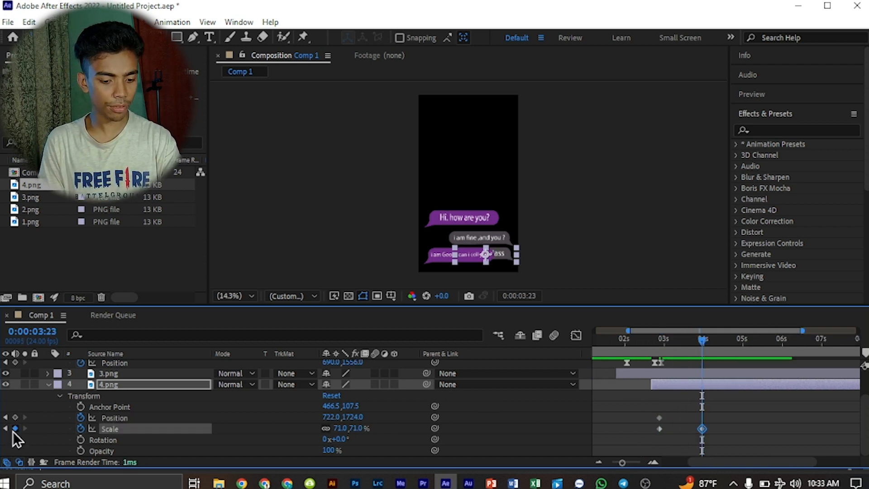
{"action": "left_click", "coordinate": [15, 417]}
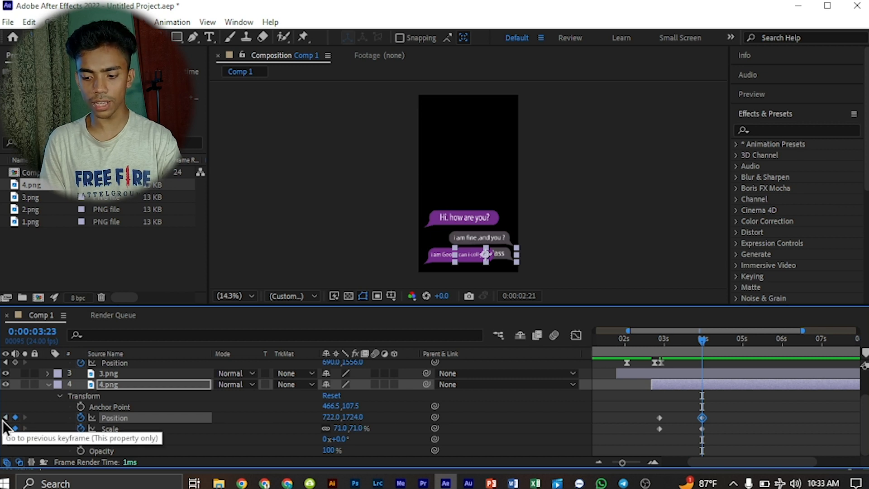
Step: At 4.png's first keyframes, set its X position to 1502, outside the frame, and its Scale to 39%
{"action": "left_click", "coordinate": [5, 418]}
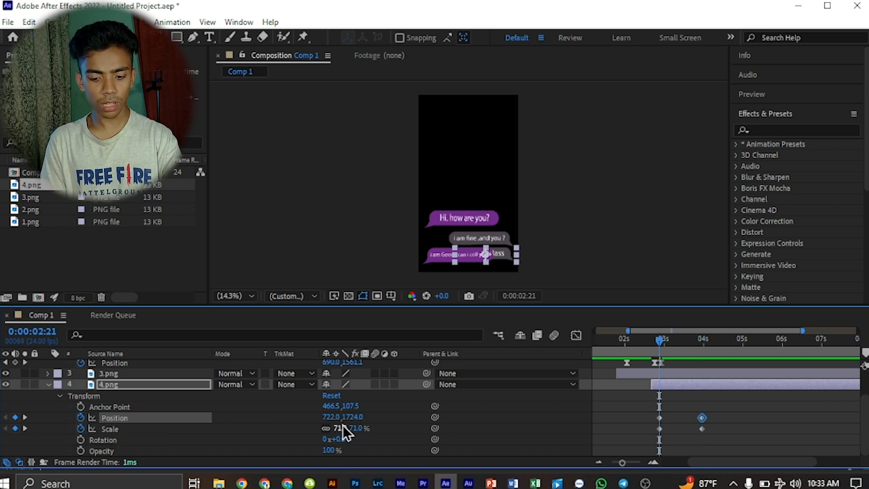
{"action": "left_click", "coordinate": [331, 417]}
{"action": "type", "text": "236"}
{"action": "key", "text": "Return"}
{"action": "left_click_drag", "start_coordinate": [40, 429], "coordinate": [846, 429]}
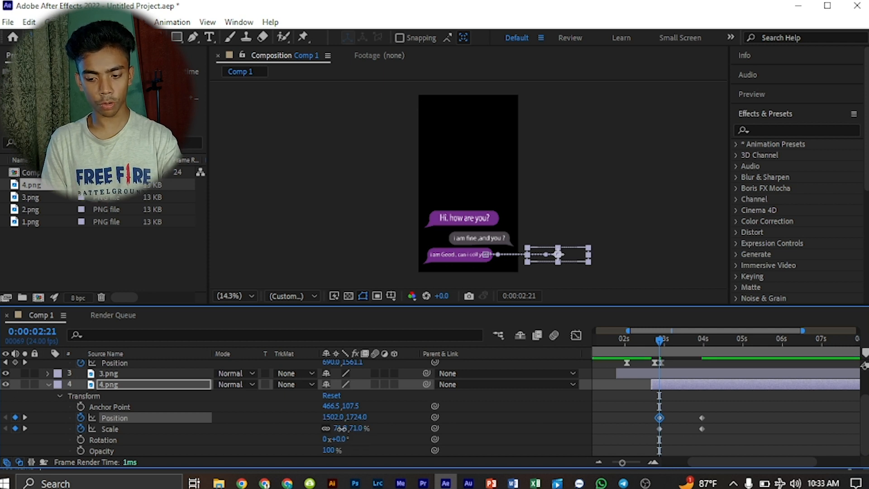
{"action": "left_click_drag", "start_coordinate": [343, 429], "coordinate": [322, 430]}
Step: Preview 4.png's slide-in and move its ending Position and Scale keyframes earlier, to about 0:00:03:15
{"action": "left_click_drag", "start_coordinate": [657, 340], "coordinate": [648, 341]}
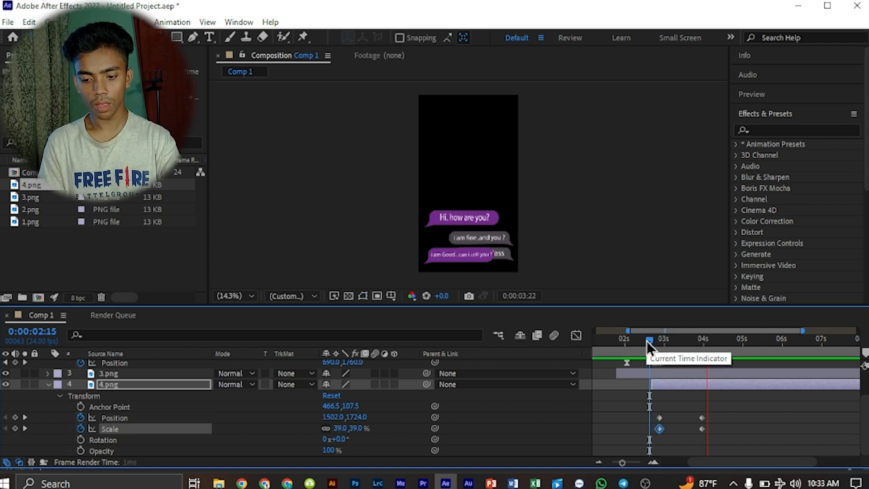
{"action": "key", "text": "space"}
{"action": "left_click_drag", "start_coordinate": [702, 405], "coordinate": [713, 439]}
{"action": "left_click", "coordinate": [696, 429]}
{"action": "left_click", "coordinate": [705, 430]}
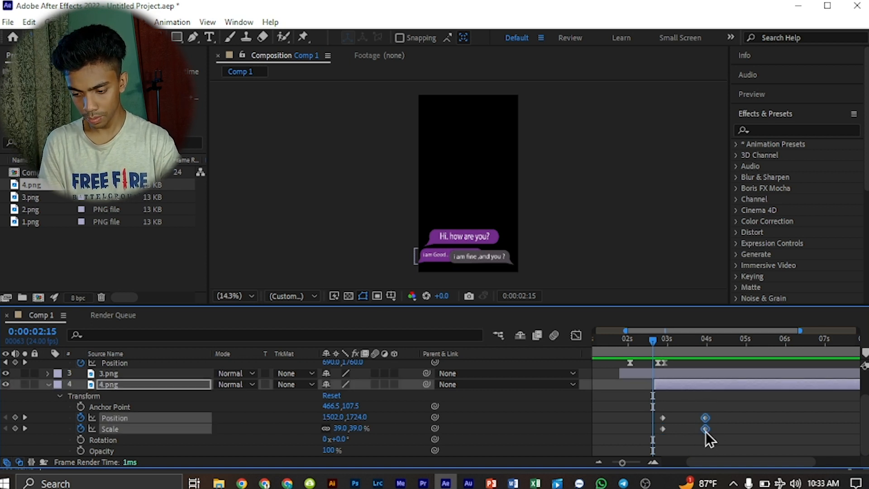
{"action": "left_click_drag", "start_coordinate": [643, 340], "coordinate": [658, 346]}
Step: Apply Easy Ease to all of 4.png's Position and Scale keyframes and open the Graph Editor
{"action": "left_click_drag", "start_coordinate": [710, 441], "coordinate": [642, 407]}
{"action": "key", "text": "F9"}
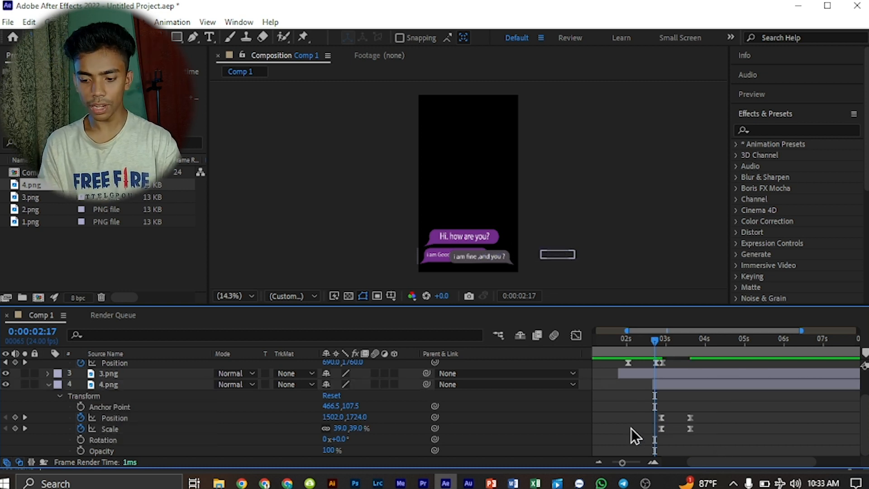
{"action": "left_click", "coordinate": [578, 335]}
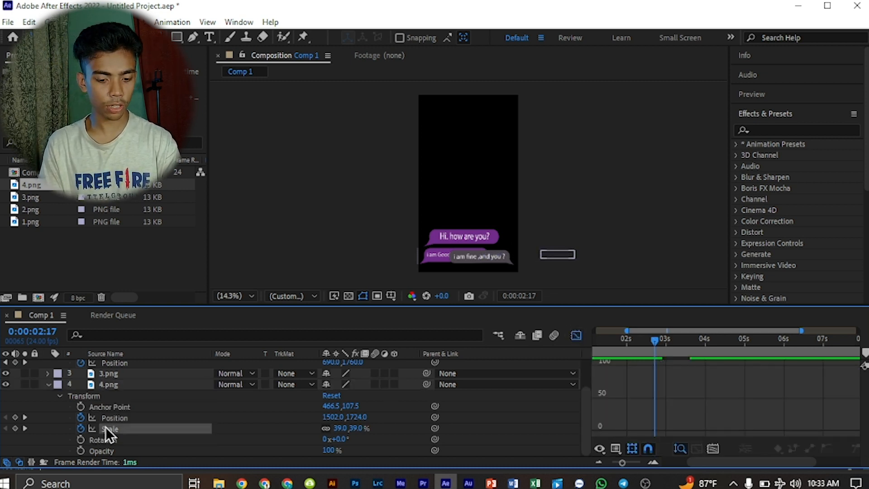
Step: Steepen the speed curves of 4.png's Position and Scale to peak mid-move, close the Graph Editor, and scrub to 0:00:03:14
{"action": "left_click", "coordinate": [115, 418]}
{"action": "left_click_drag", "start_coordinate": [656, 437], "coordinate": [699, 439]}
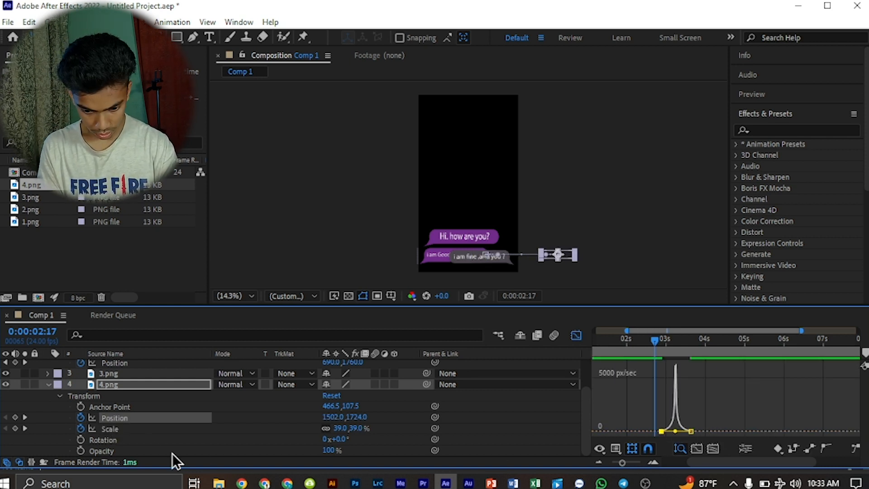
{"action": "left_click", "coordinate": [110, 429]}
{"action": "left_click_drag", "start_coordinate": [665, 432], "coordinate": [682, 432]}
{"action": "left_click_drag", "start_coordinate": [686, 432], "coordinate": [671, 433]}
{"action": "left_click", "coordinate": [634, 342]}
{"action": "left_click", "coordinate": [576, 336]}
{"action": "left_click_drag", "start_coordinate": [624, 342], "coordinate": [690, 364]}
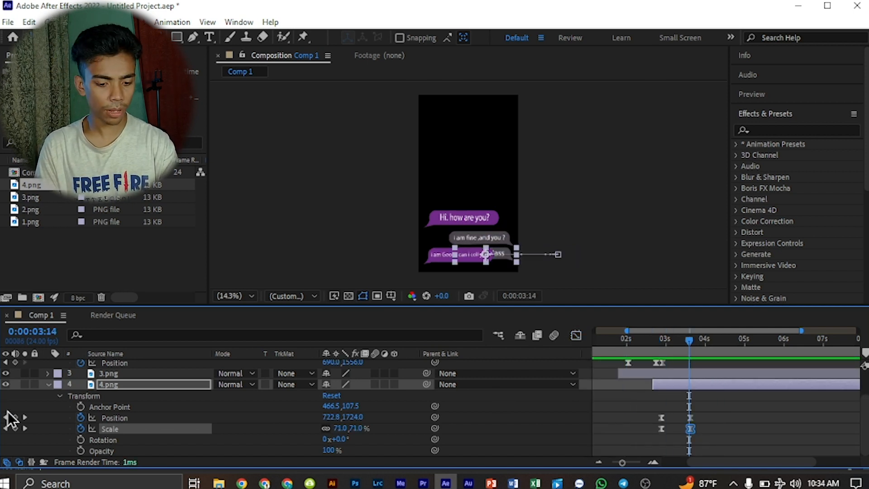
Step: Reveal 4.png's keyframed properties and 3.png's Position, and add Position keyframes to 1.png, 2.png and 3.png at 0:00:03:13
{"action": "left_click", "coordinate": [48, 385]}
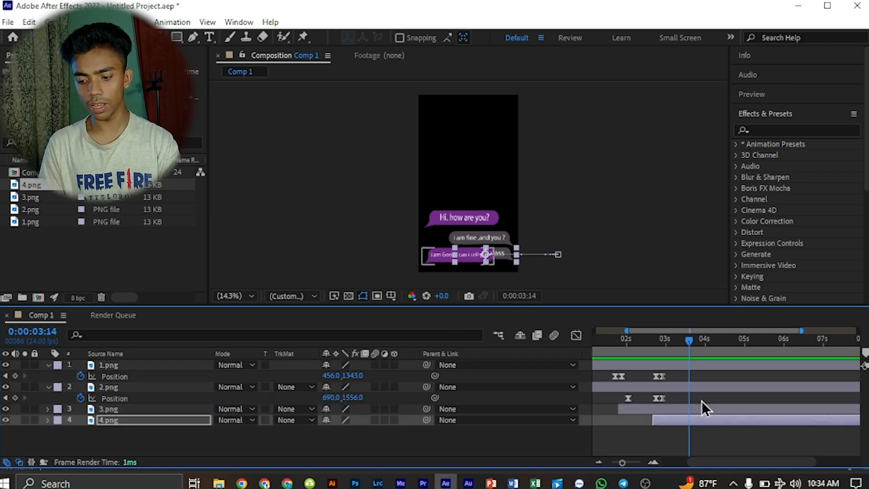
{"action": "scroll", "coordinate": [695, 403], "scroll_direction": "up", "scroll_amount": 1}
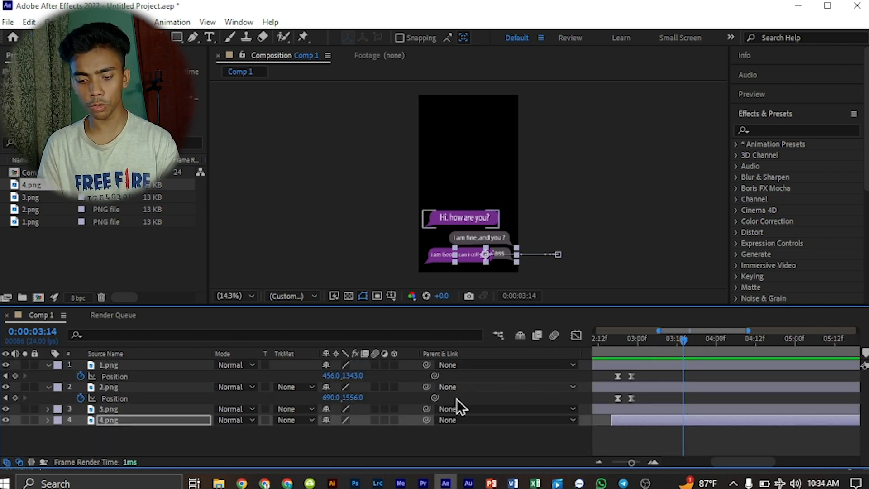
{"action": "left_click", "coordinate": [110, 421]}
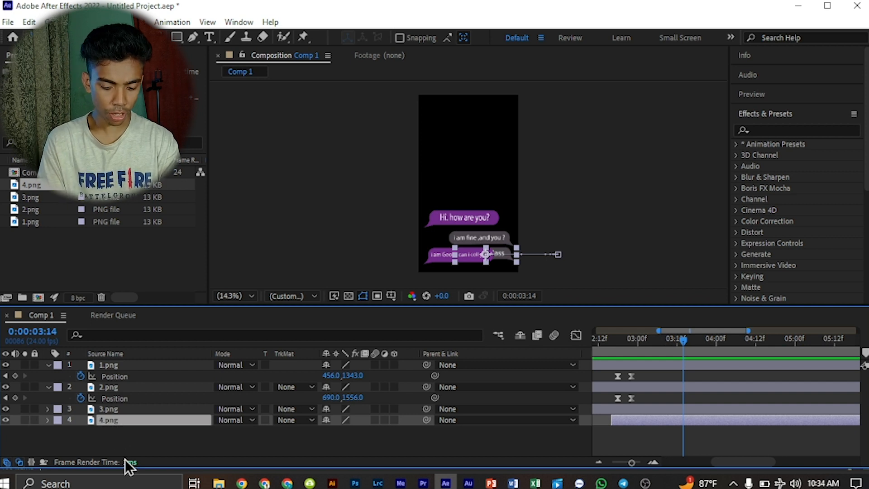
{"action": "key", "text": "u"}
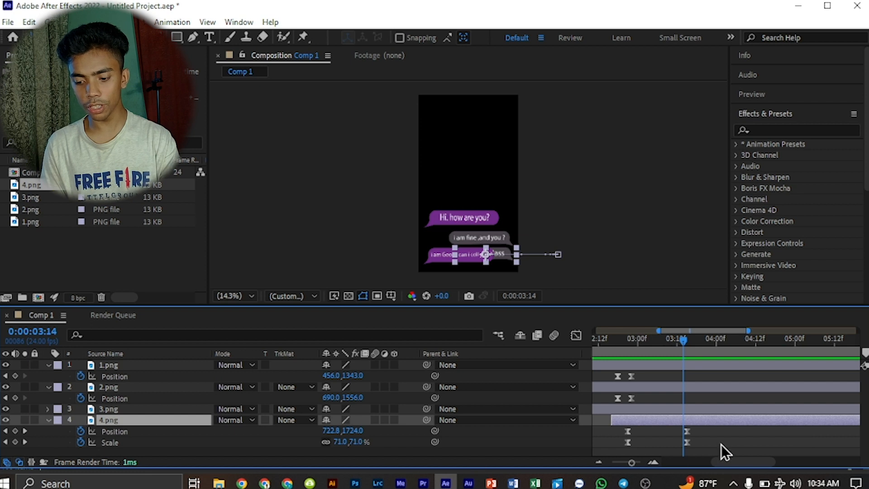
{"action": "left_click", "coordinate": [143, 411]}
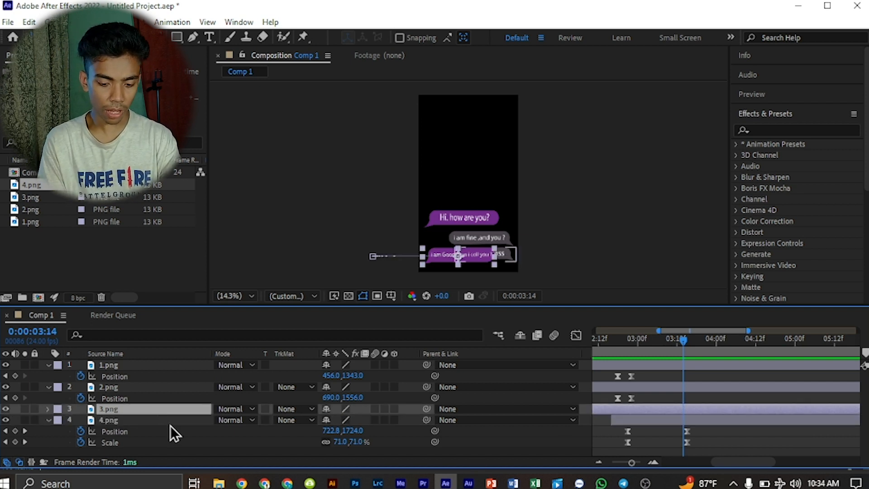
{"action": "key", "text": "p"}
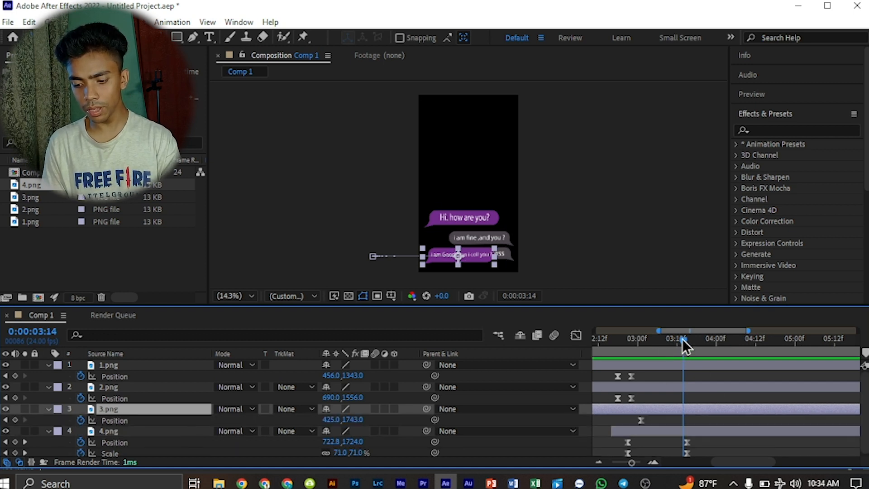
{"action": "left_click_drag", "start_coordinate": [683, 339], "coordinate": [679, 340]}
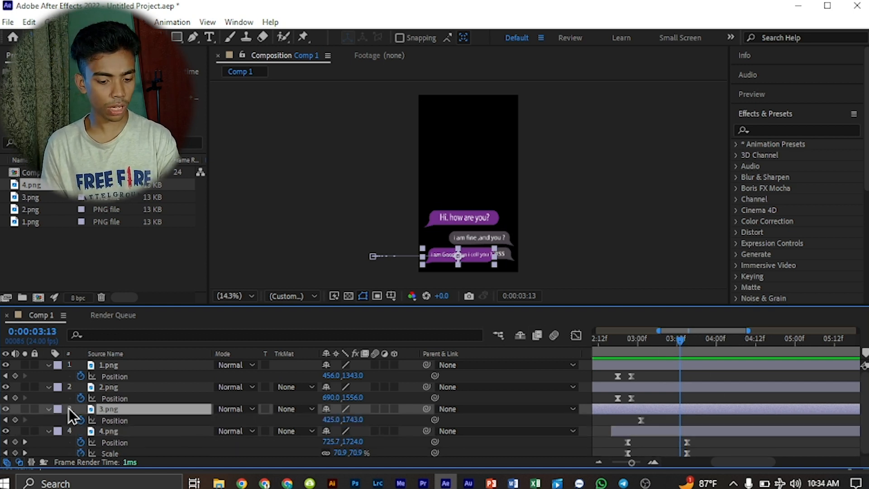
{"action": "left_click", "coordinate": [15, 421]}
{"action": "left_click", "coordinate": [15, 398]}
{"action": "left_click", "coordinate": [14, 376]}
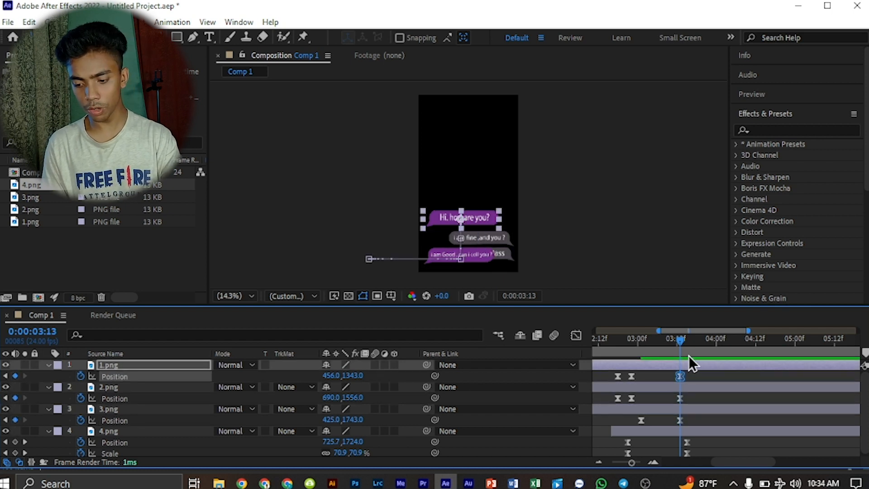
Step: At 0:00:03:15, move 1.png, 2.png and 3.png up together to Y positions 1154, 1367 and 1554
{"action": "left_click_drag", "start_coordinate": [682, 348], "coordinate": [690, 349]}
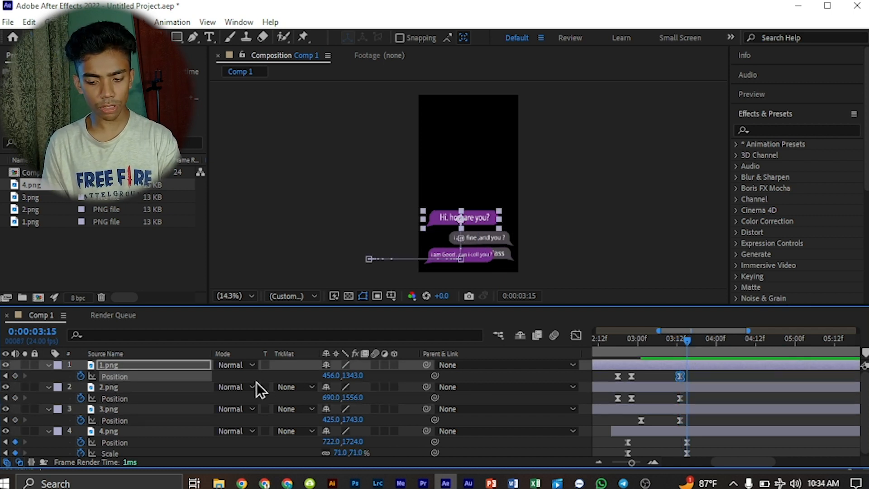
{"action": "left_click", "coordinate": [149, 390]}
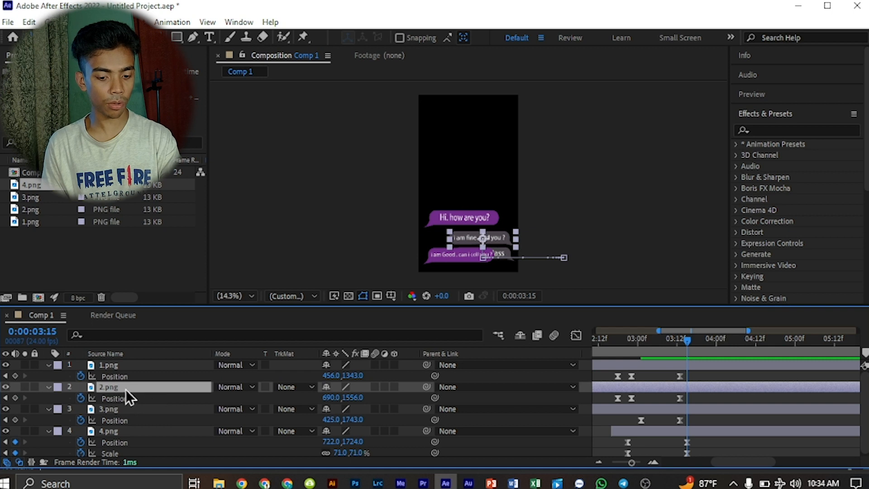
{"action": "left_click", "coordinate": [119, 377]}
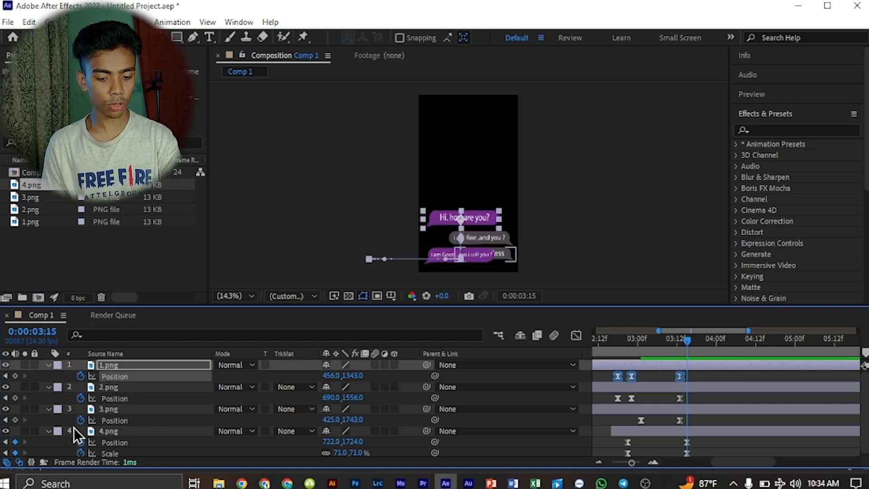
{"action": "left_click", "coordinate": [121, 403], "text": "shift"}
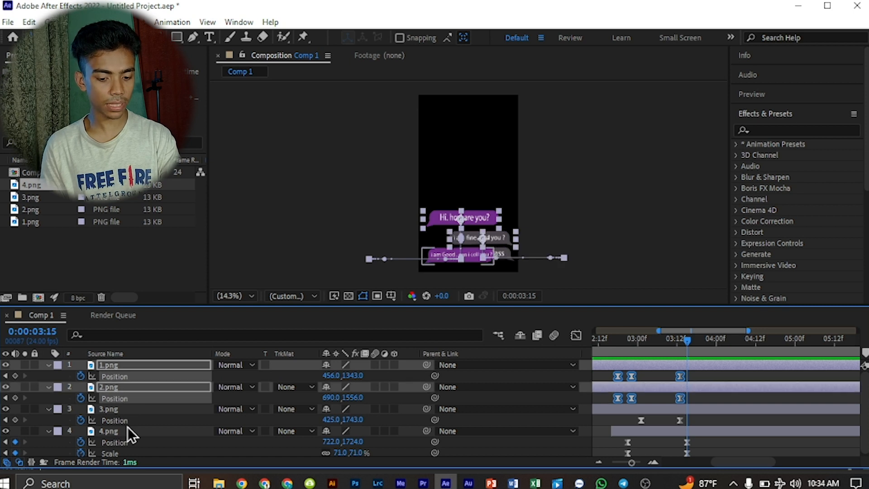
{"action": "left_click", "coordinate": [126, 425], "text": "shift"}
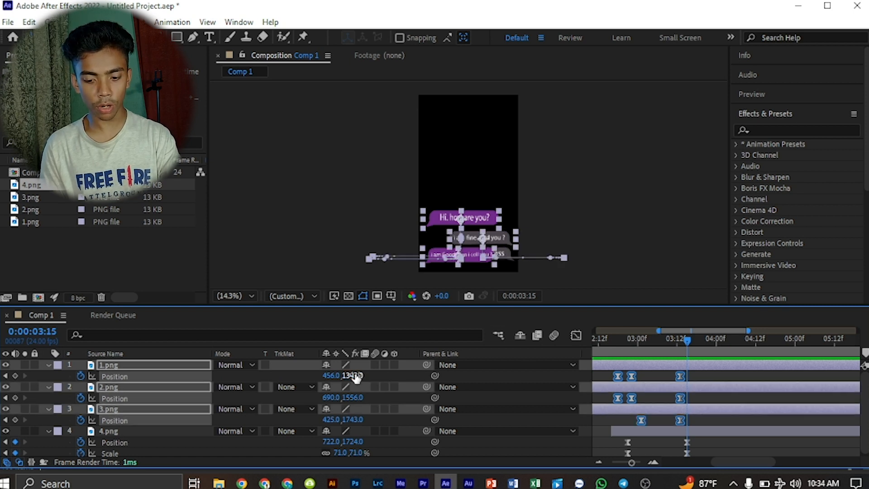
{"action": "left_click_drag", "start_coordinate": [356, 374], "coordinate": [231, 376]}
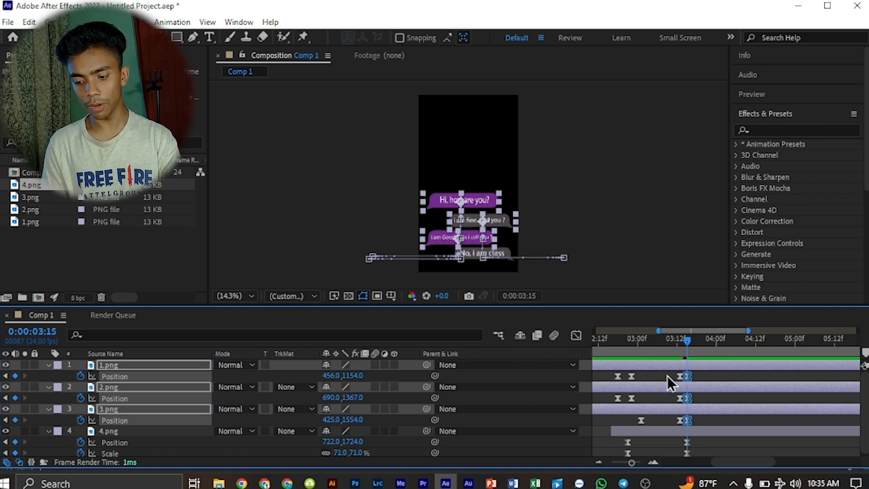
Step: Preview the animation from the start and select the last two Position keyframes of 1.png, 2.png and 3.png
{"action": "left_click_drag", "start_coordinate": [713, 423], "coordinate": [680, 399]}
{"action": "key", "text": "Home"}
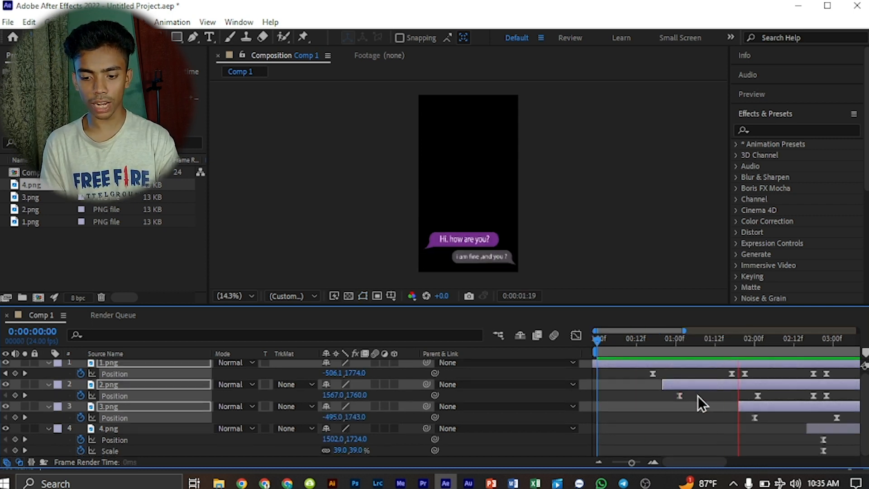
{"action": "left_click", "coordinate": [664, 342]}
{"action": "left_click_drag", "start_coordinate": [751, 362], "coordinate": [792, 420]}
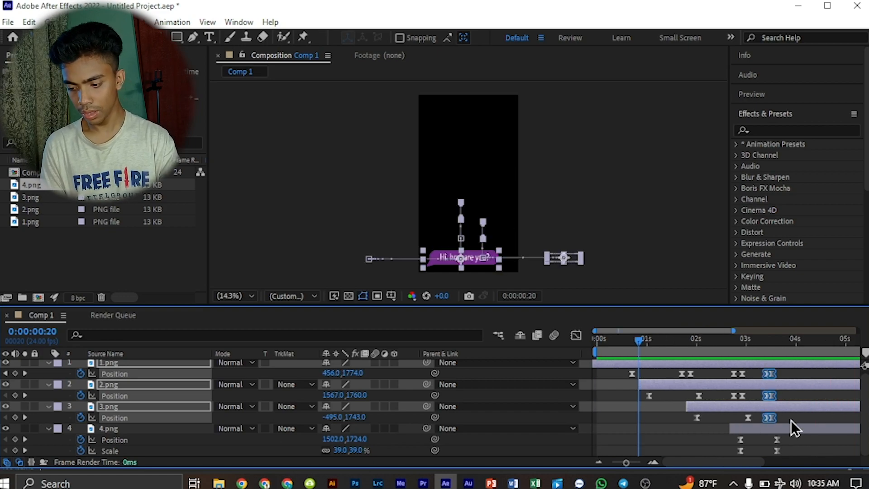